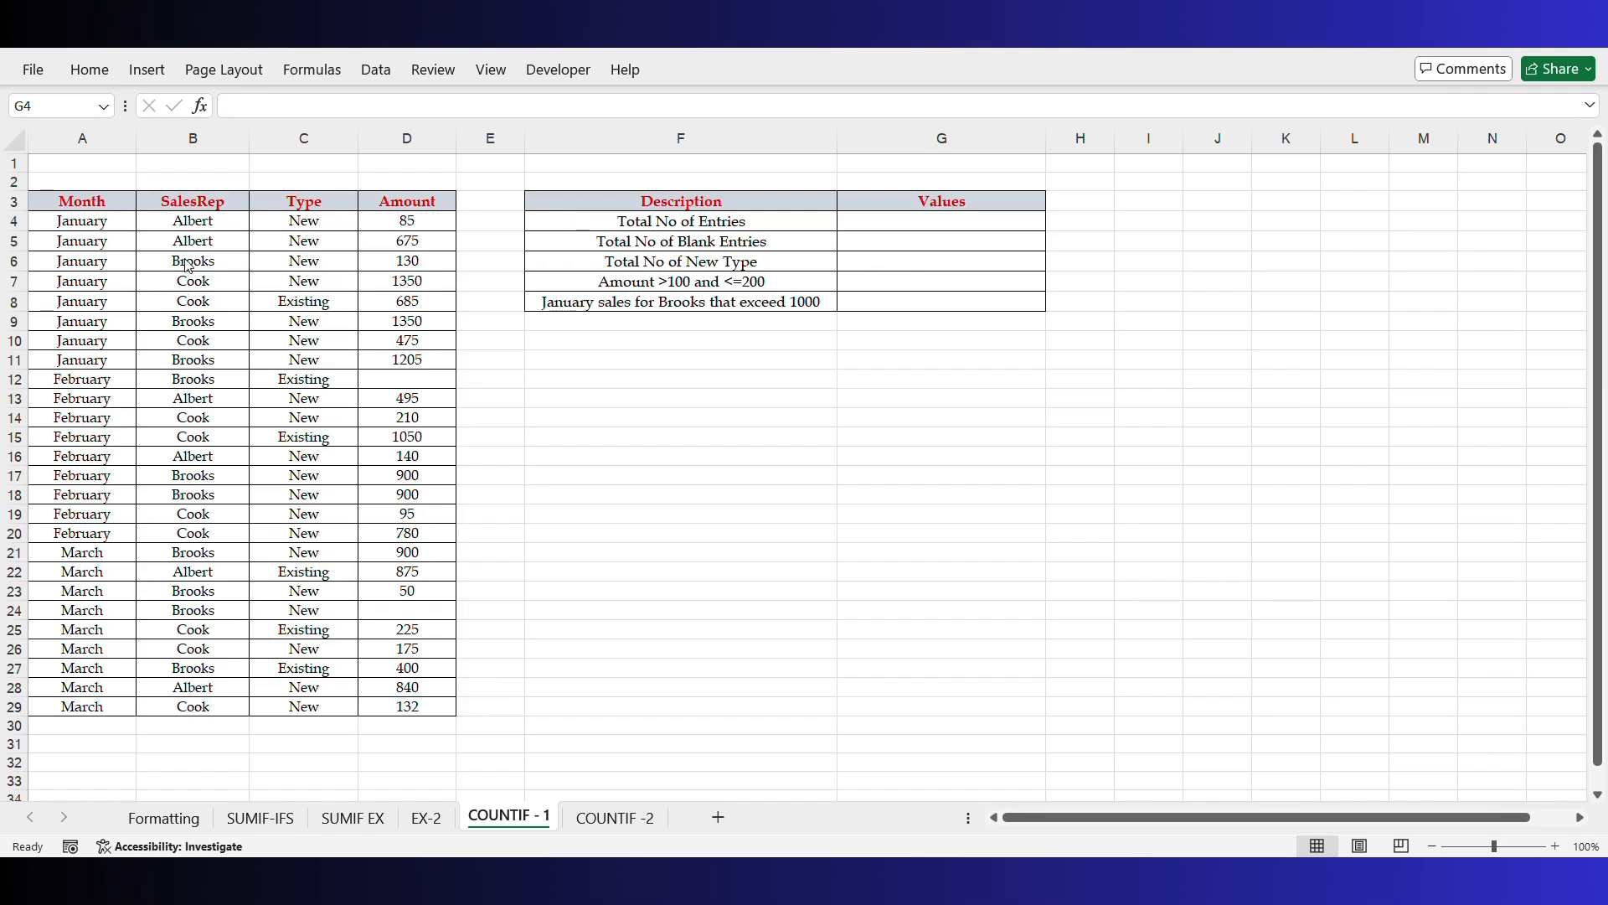
In G4, count all non-empty entries in the sales data with the formula =COUNTA(A4:D29).
click(895, 217)
text(=)
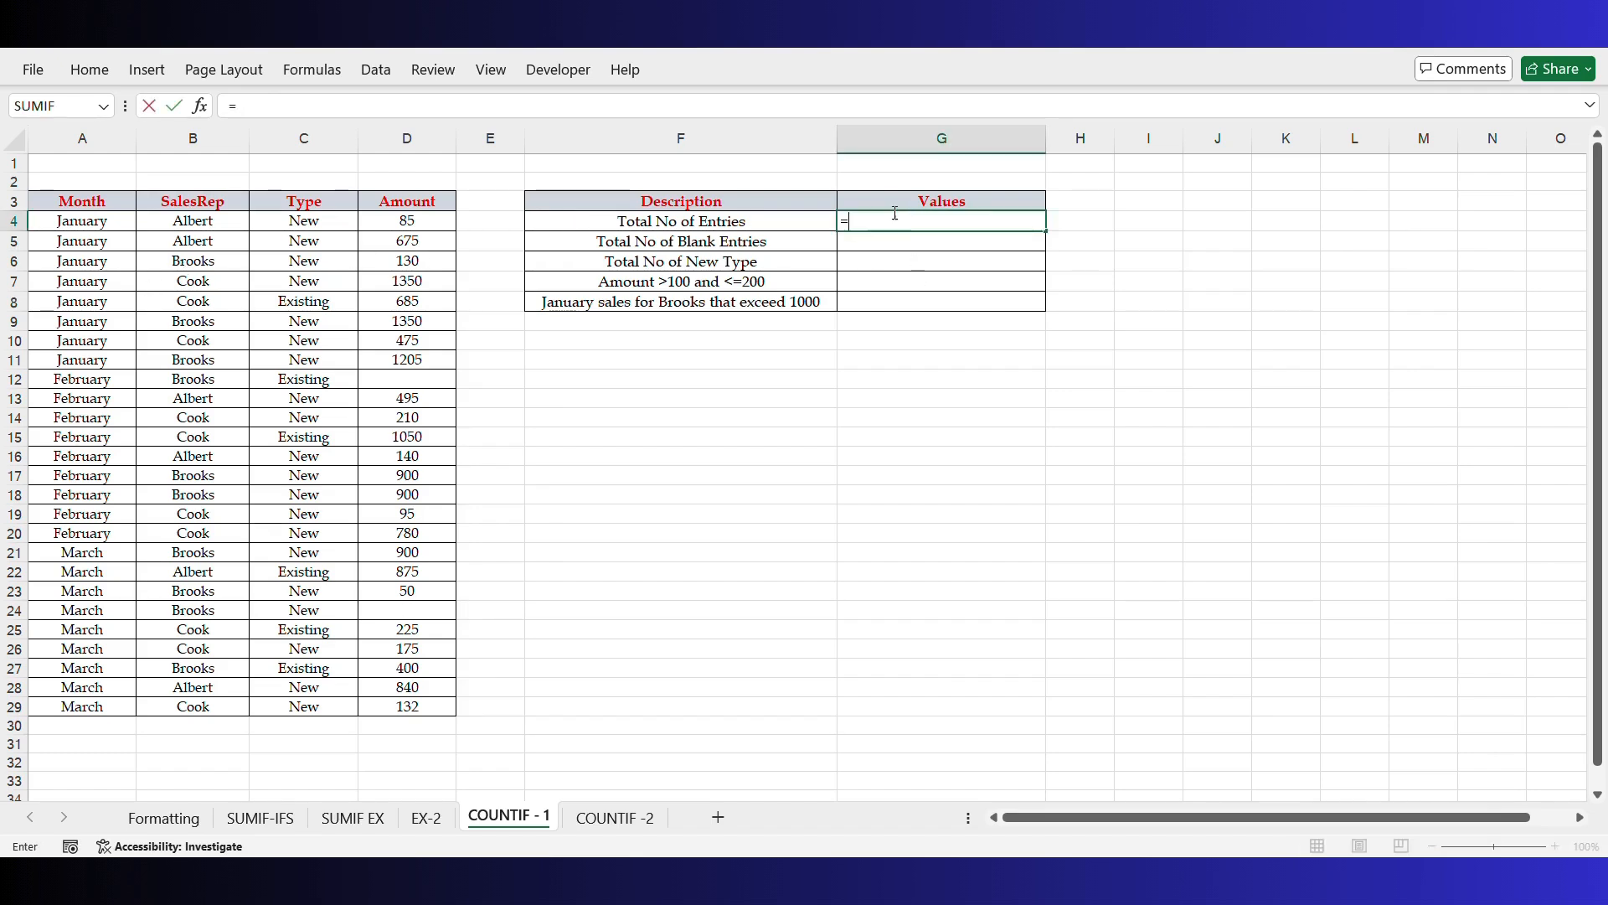
text(COUNT)
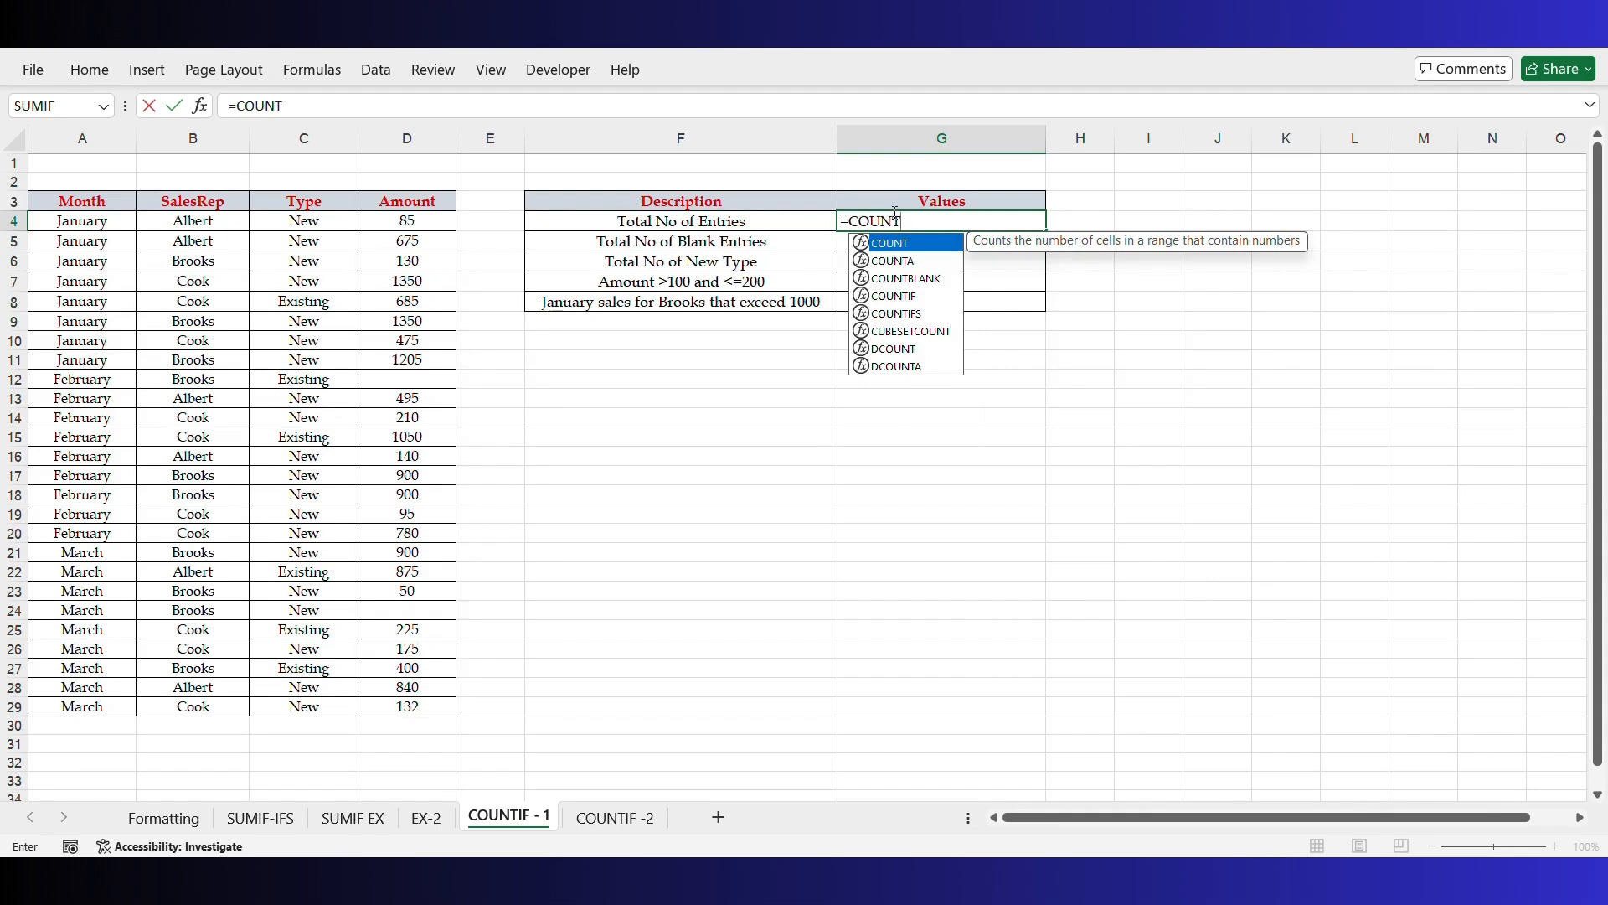
text(A)
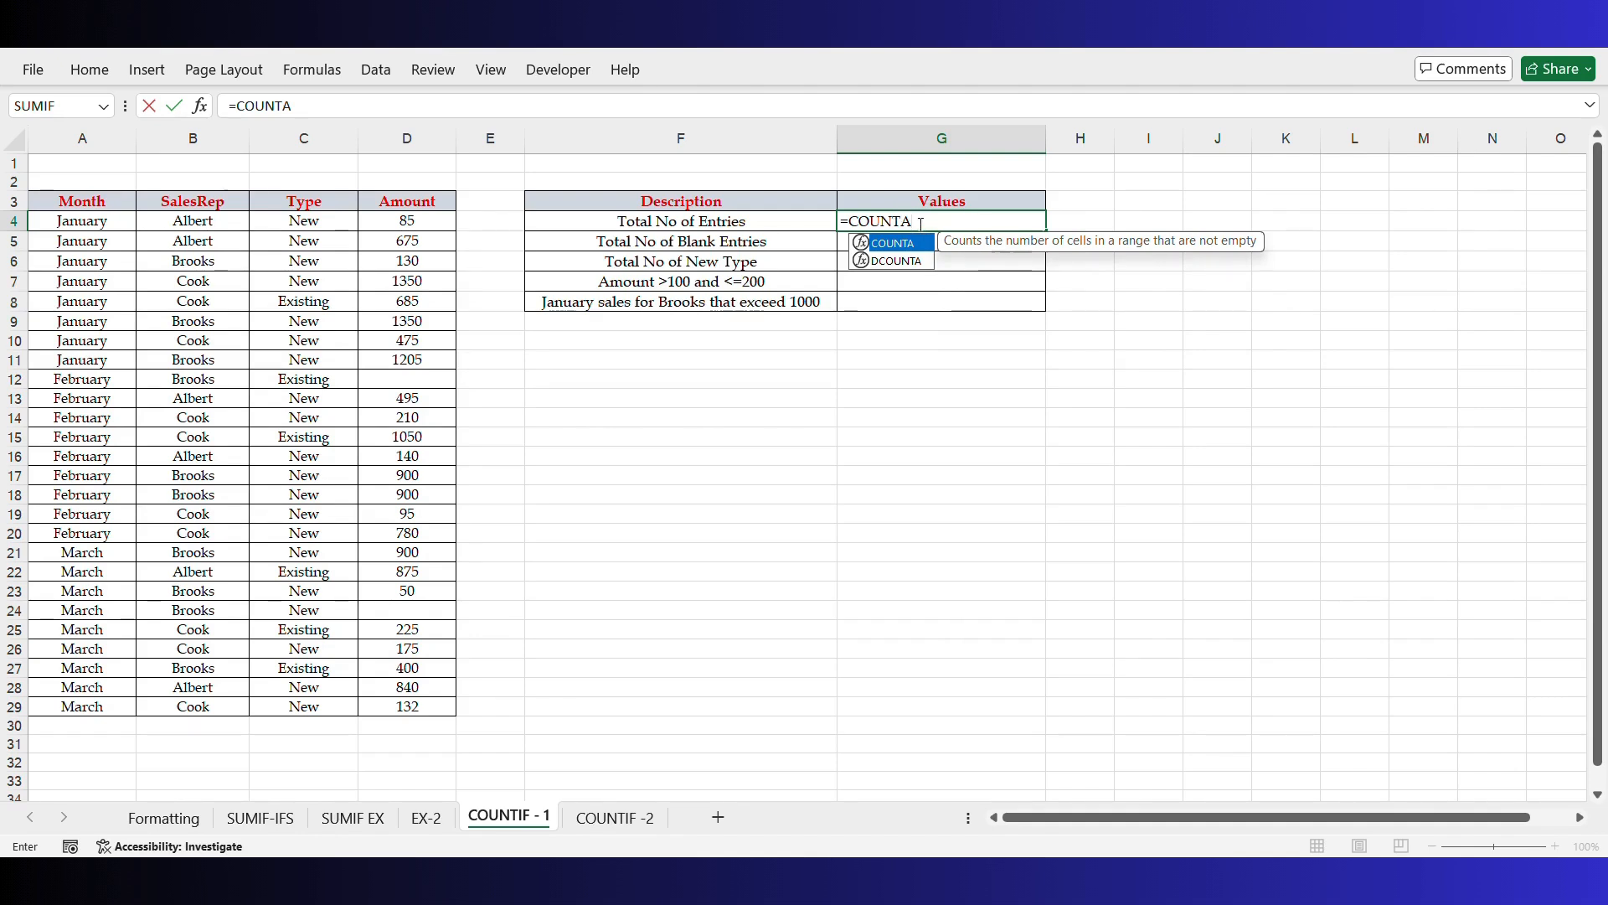
text(()
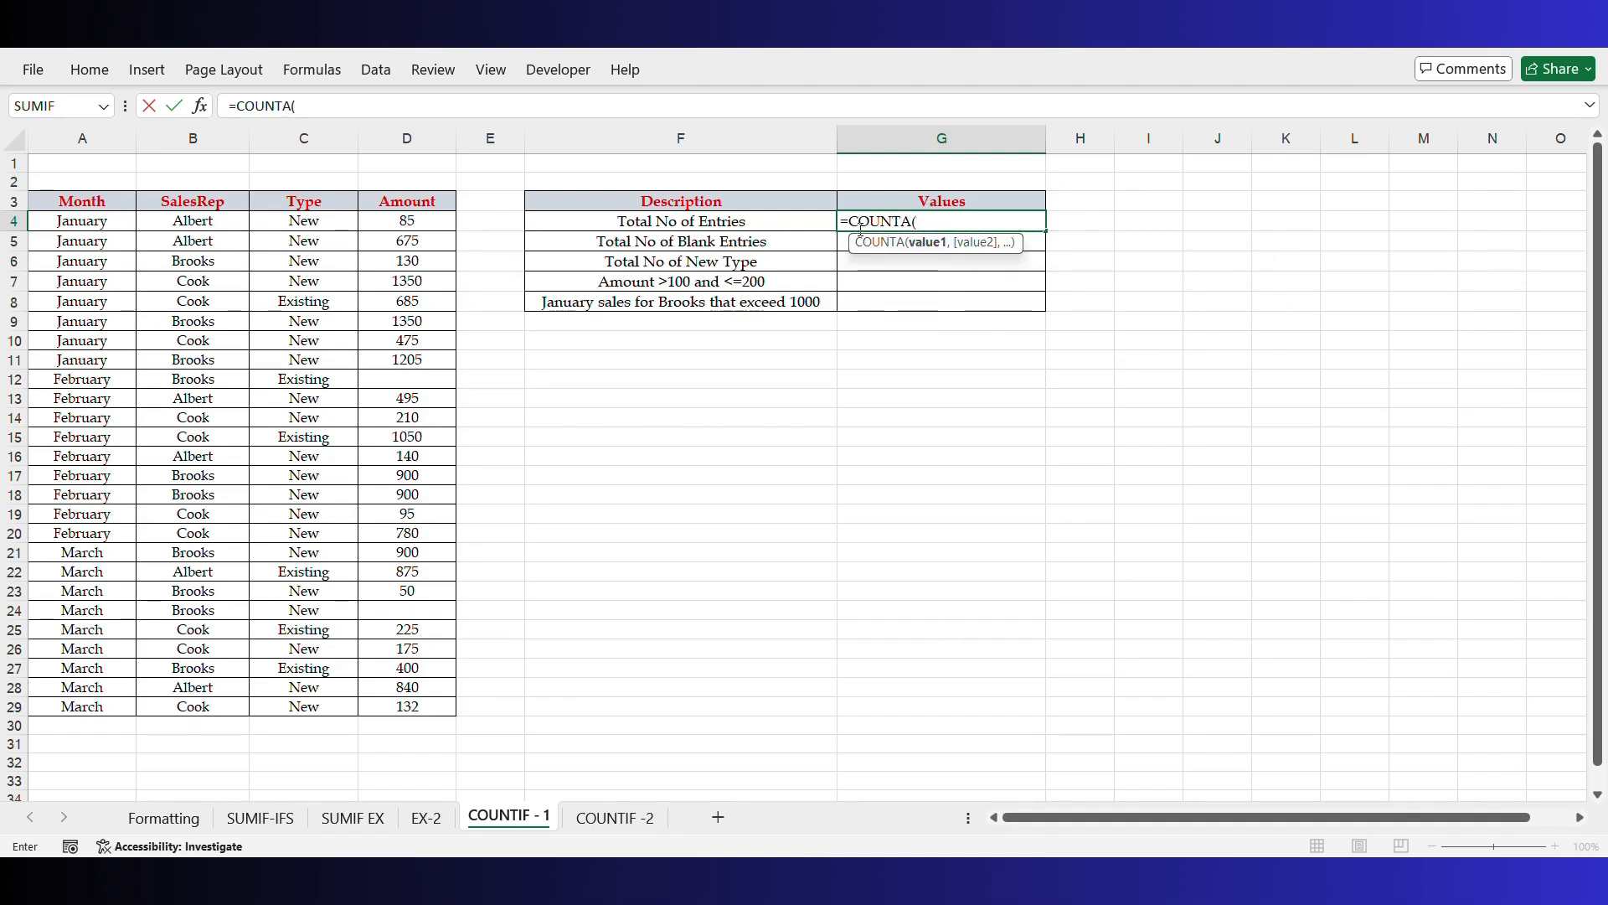
click(64, 222)
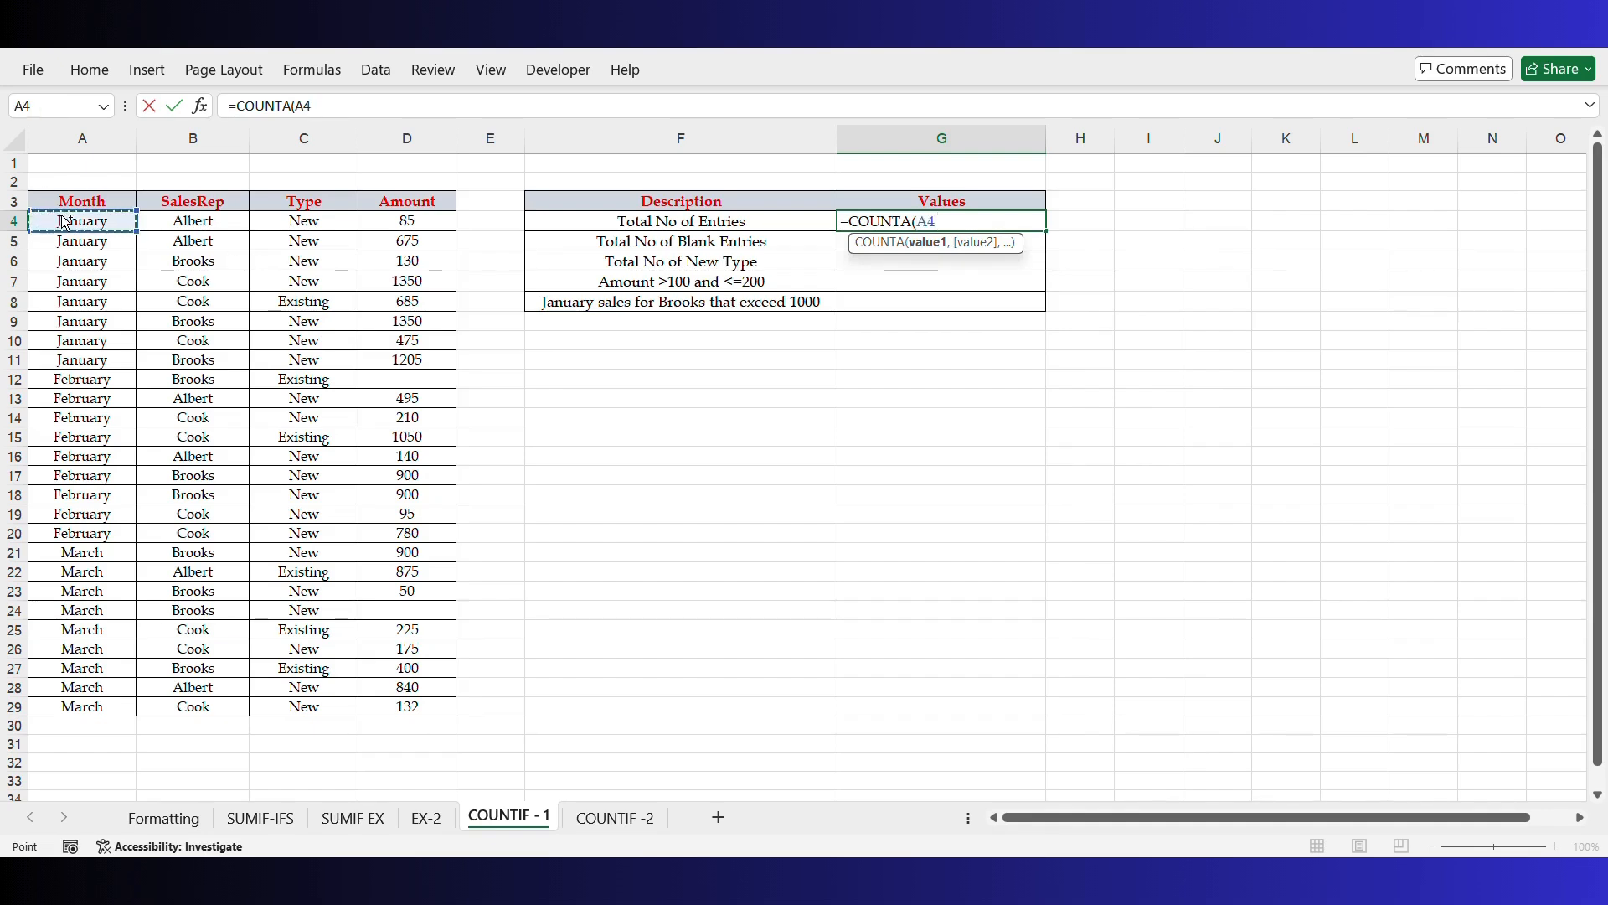
key(ctrl+shift+Down)
key(shift+Right)
key(shift+Right)
key(shift+Right)
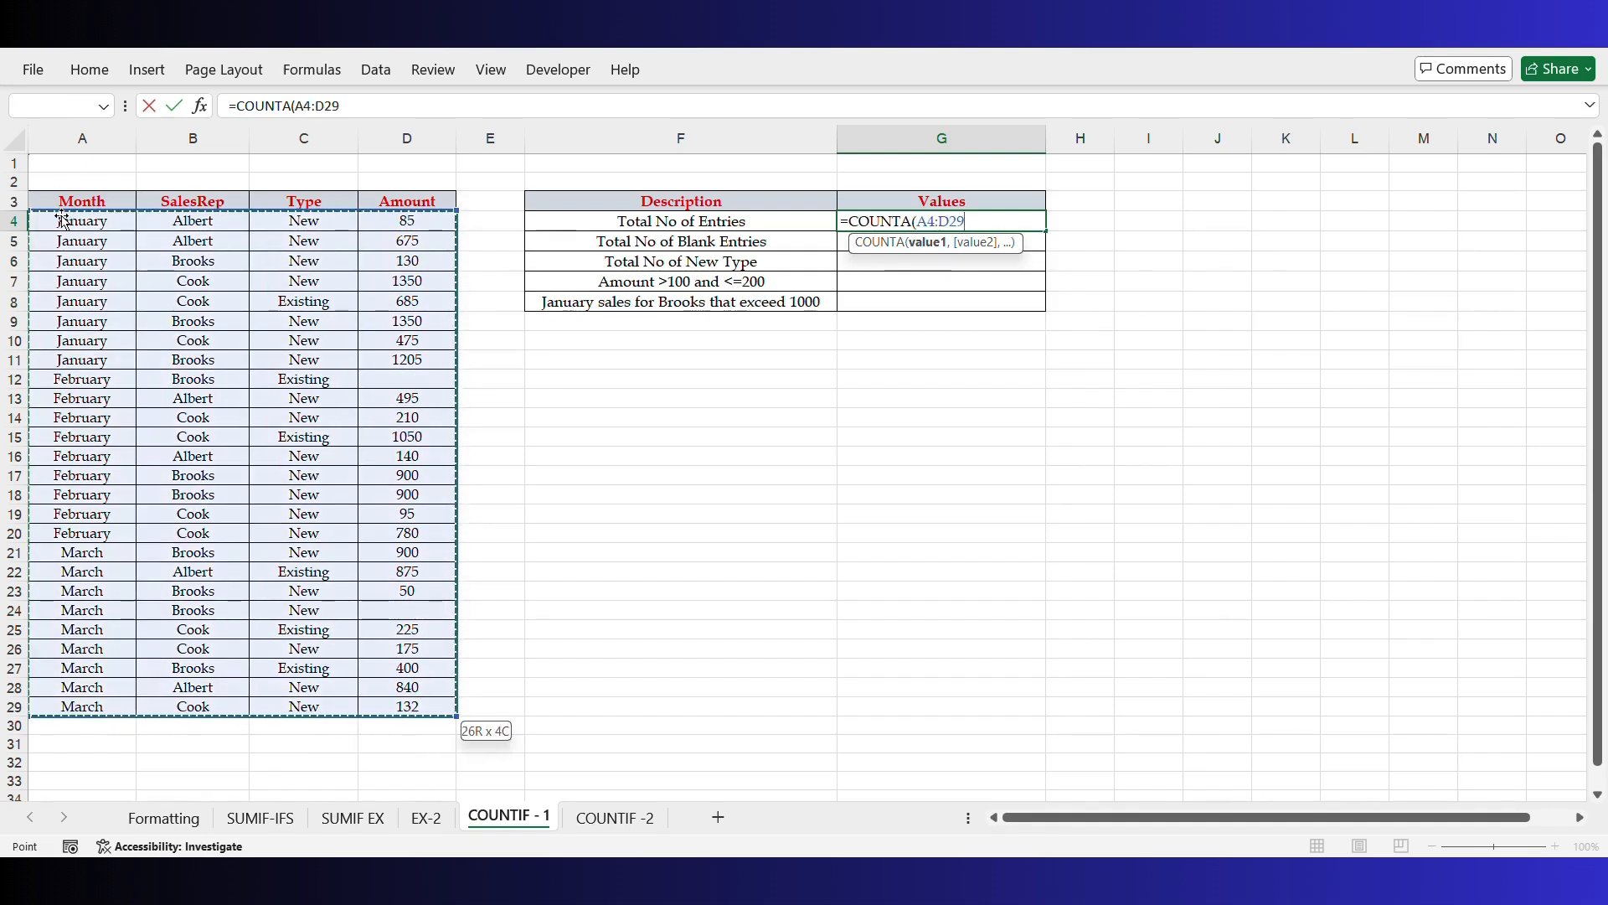
key(Return)
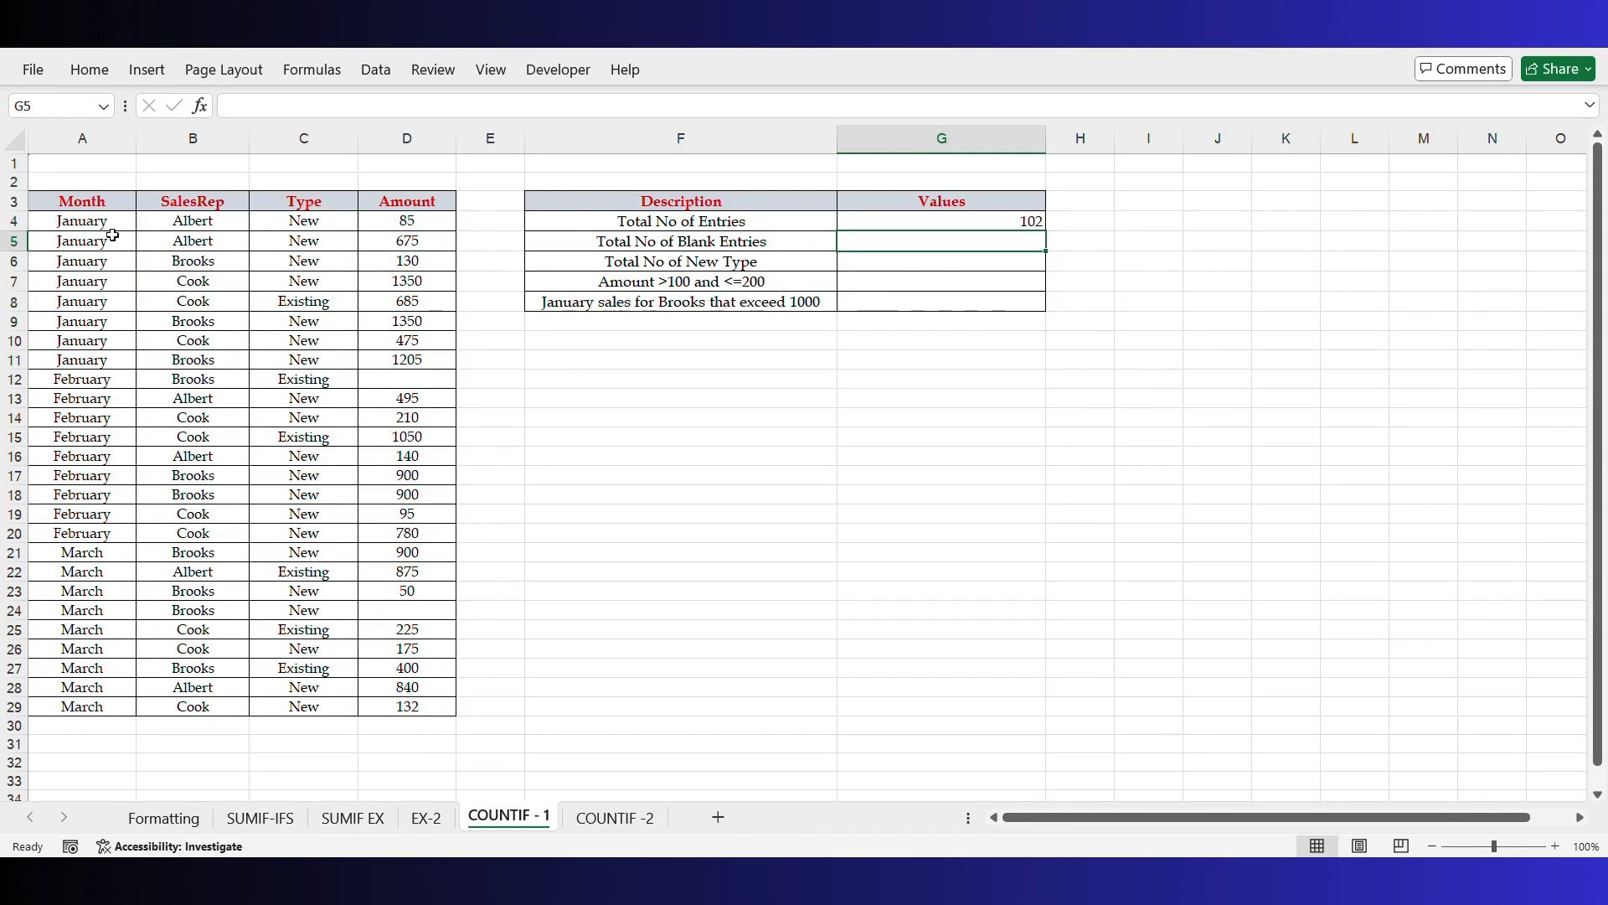
click(988, 221)
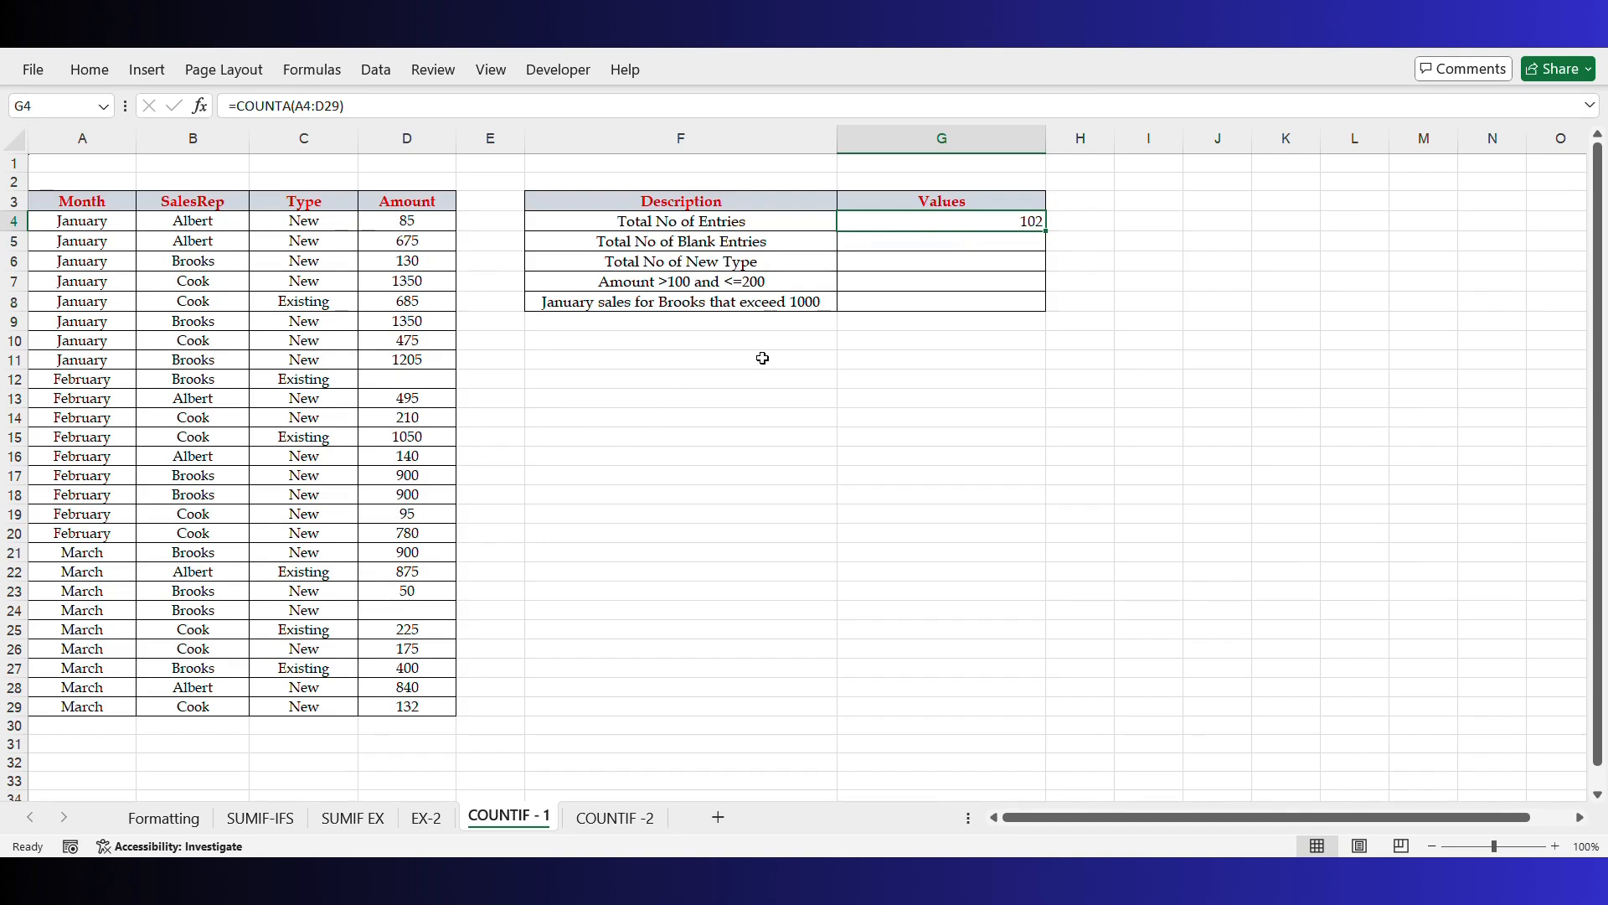
In G5, count the blank entries across the sales data A4:D29 with the COUNTBLANK function.
click(985, 248)
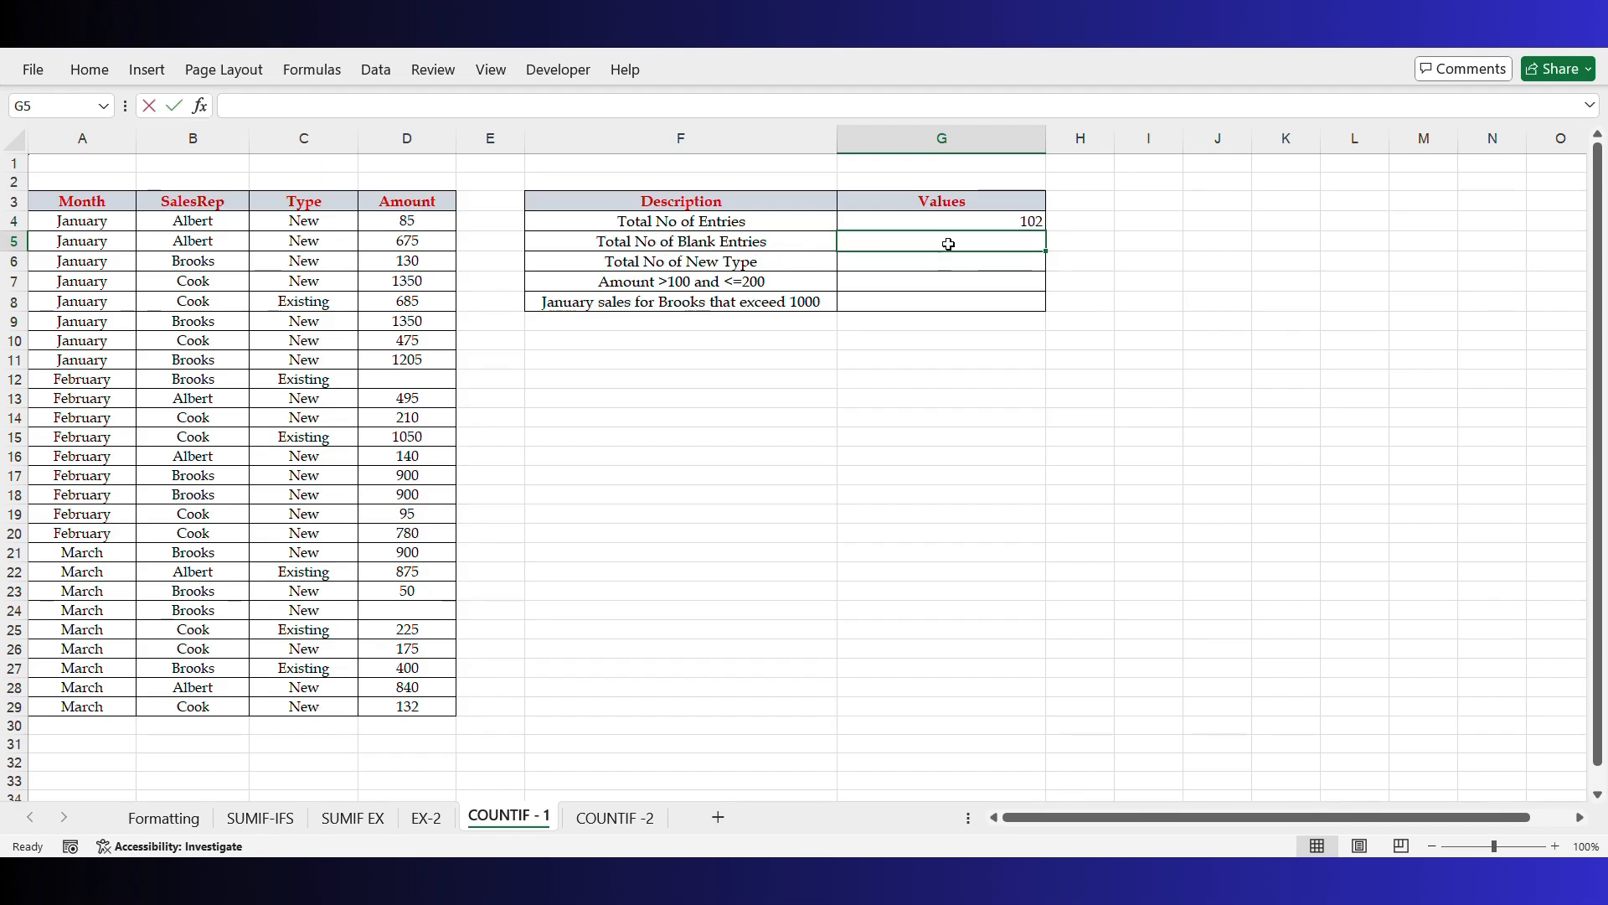
text(=COUNT)
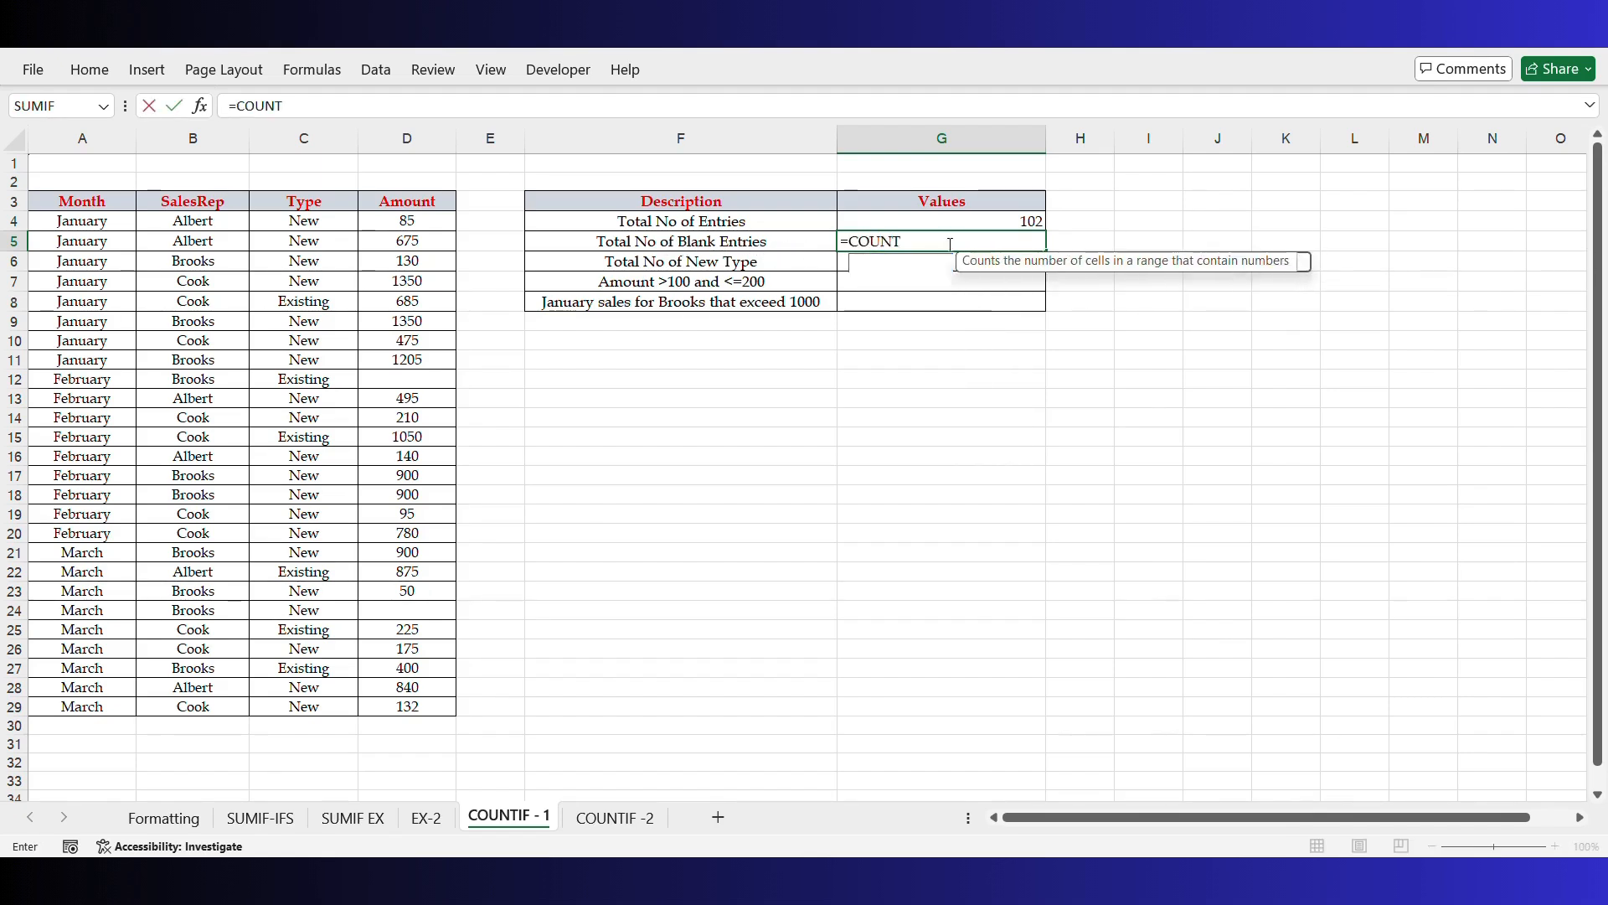
text(BLANK()
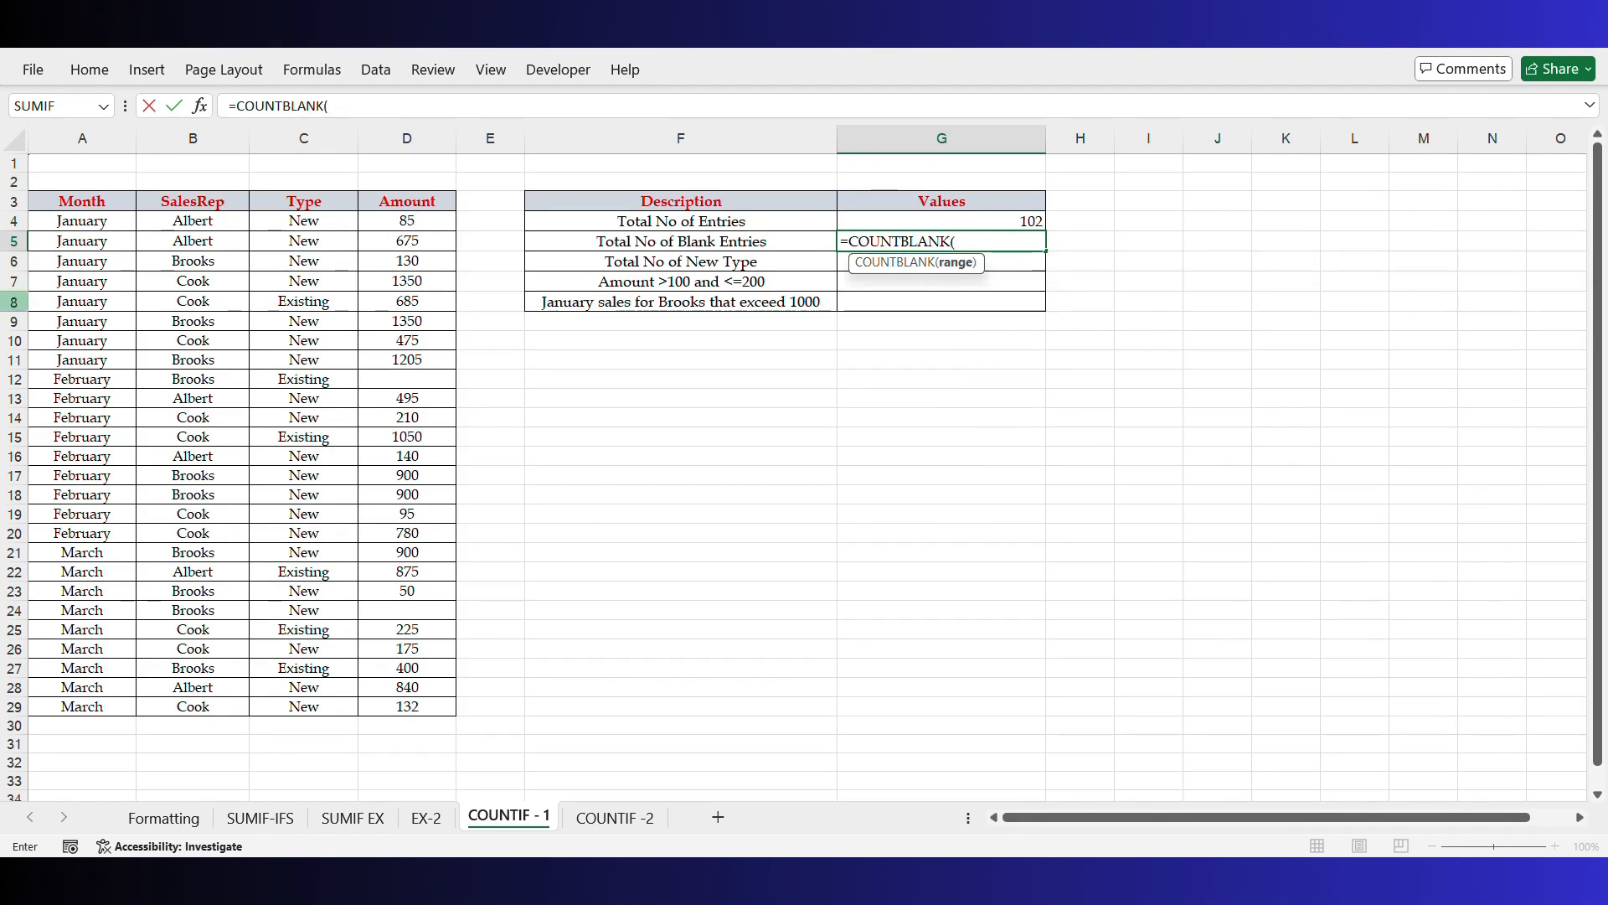
click(82, 216)
key(ctrl+shift+Down)
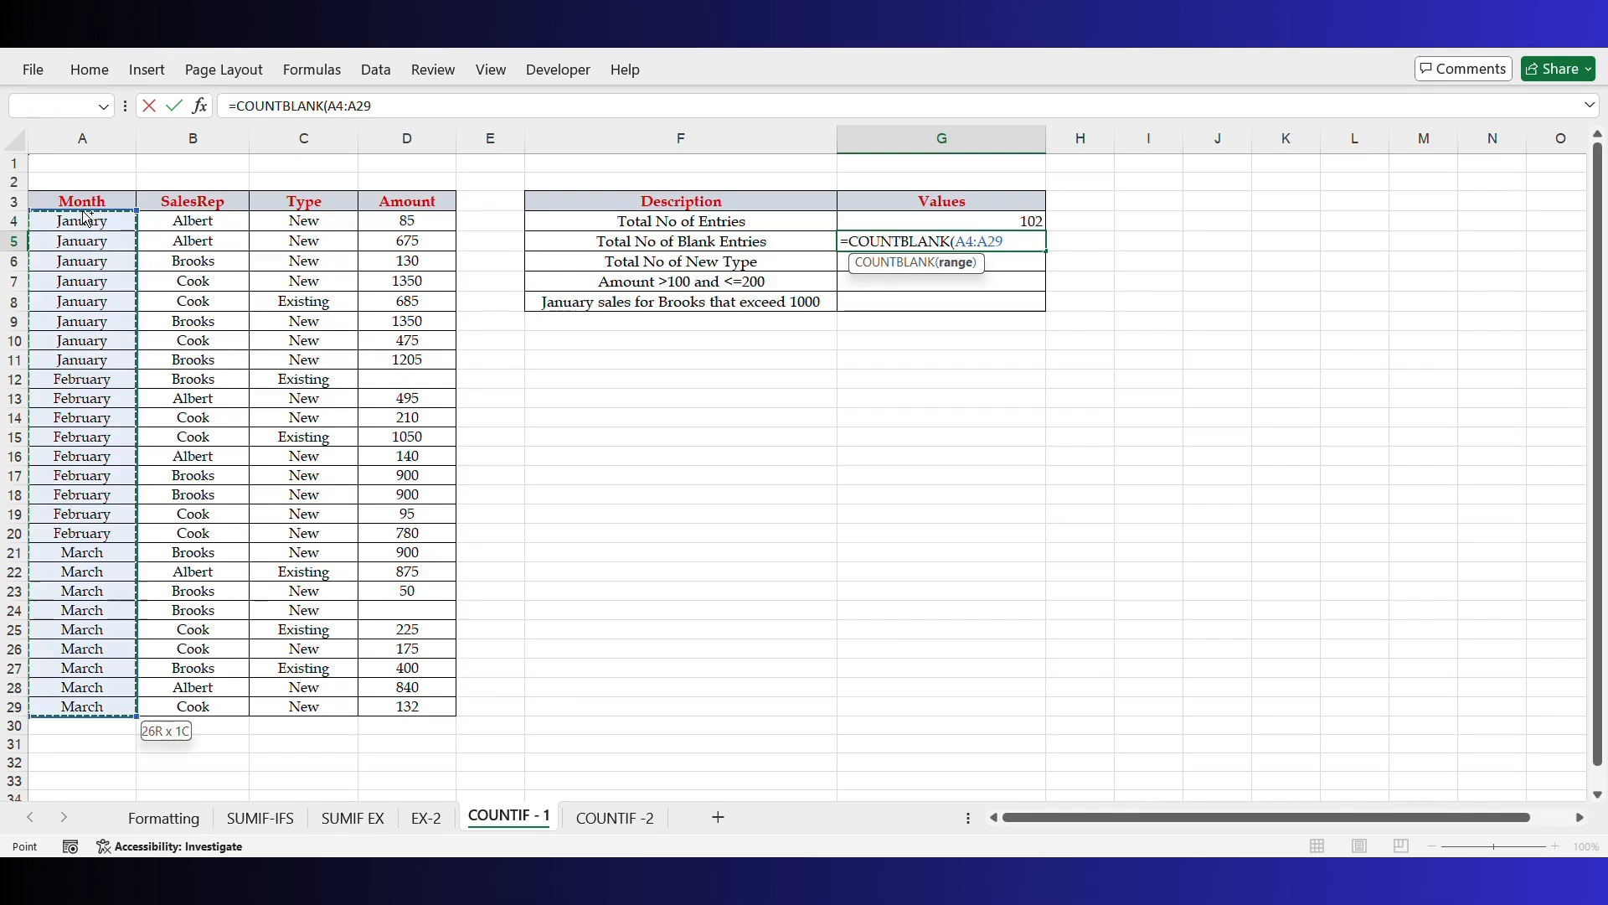
key(shift+Right)
key(shift+Right)
key(Return)
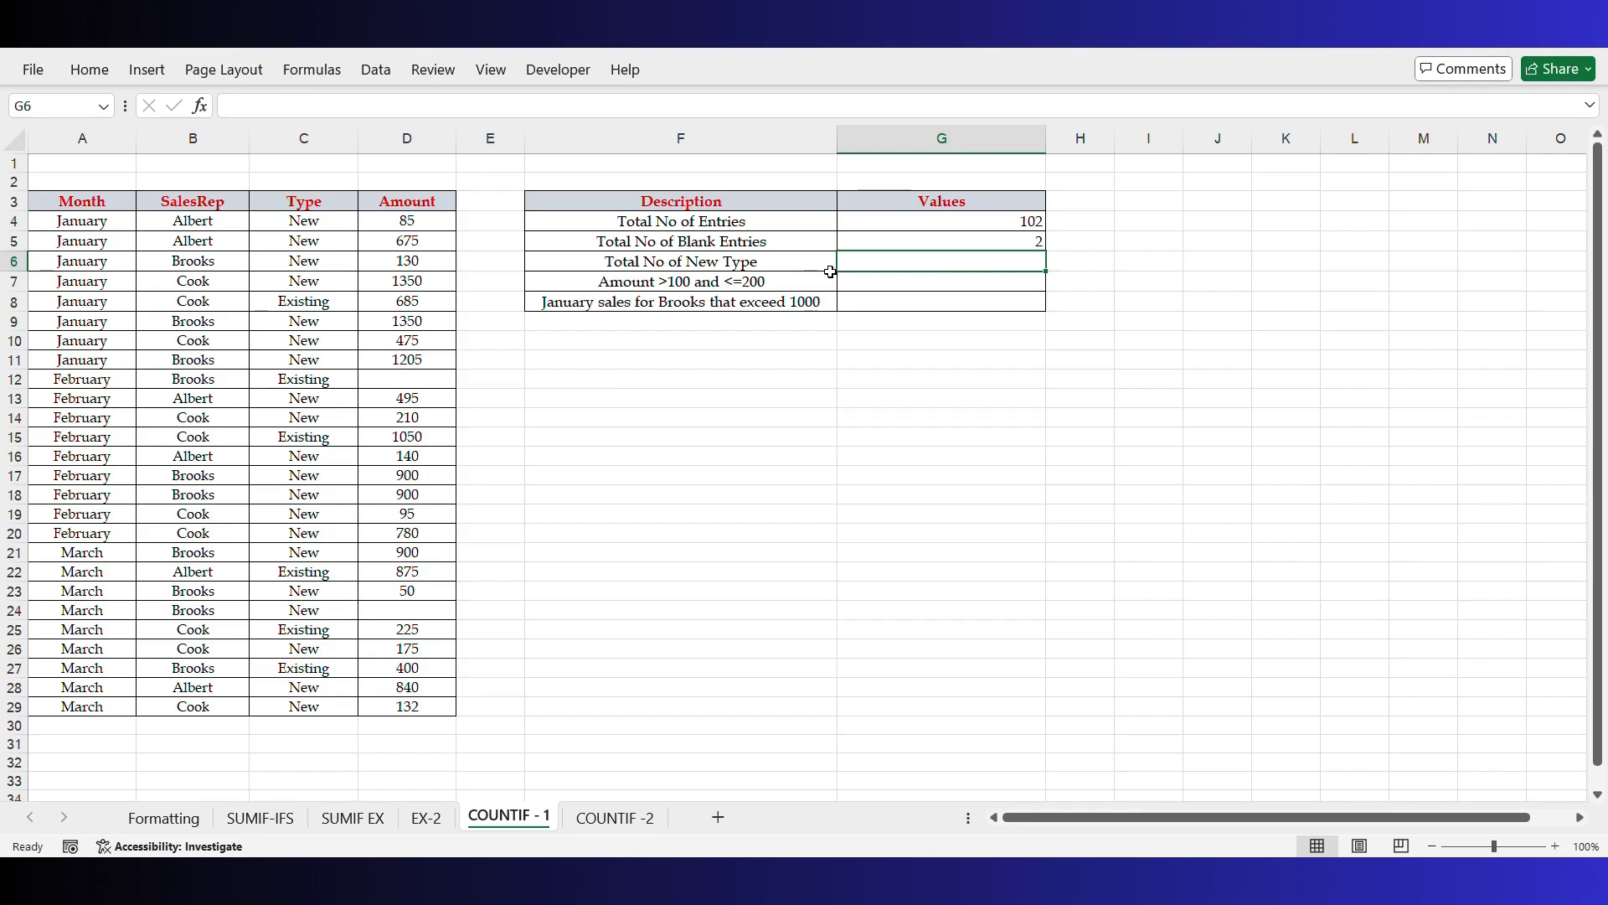
In G6, count the New type entries with COUNTIF, using column C as range and C4 as criterion.
text(=COUNTIF()
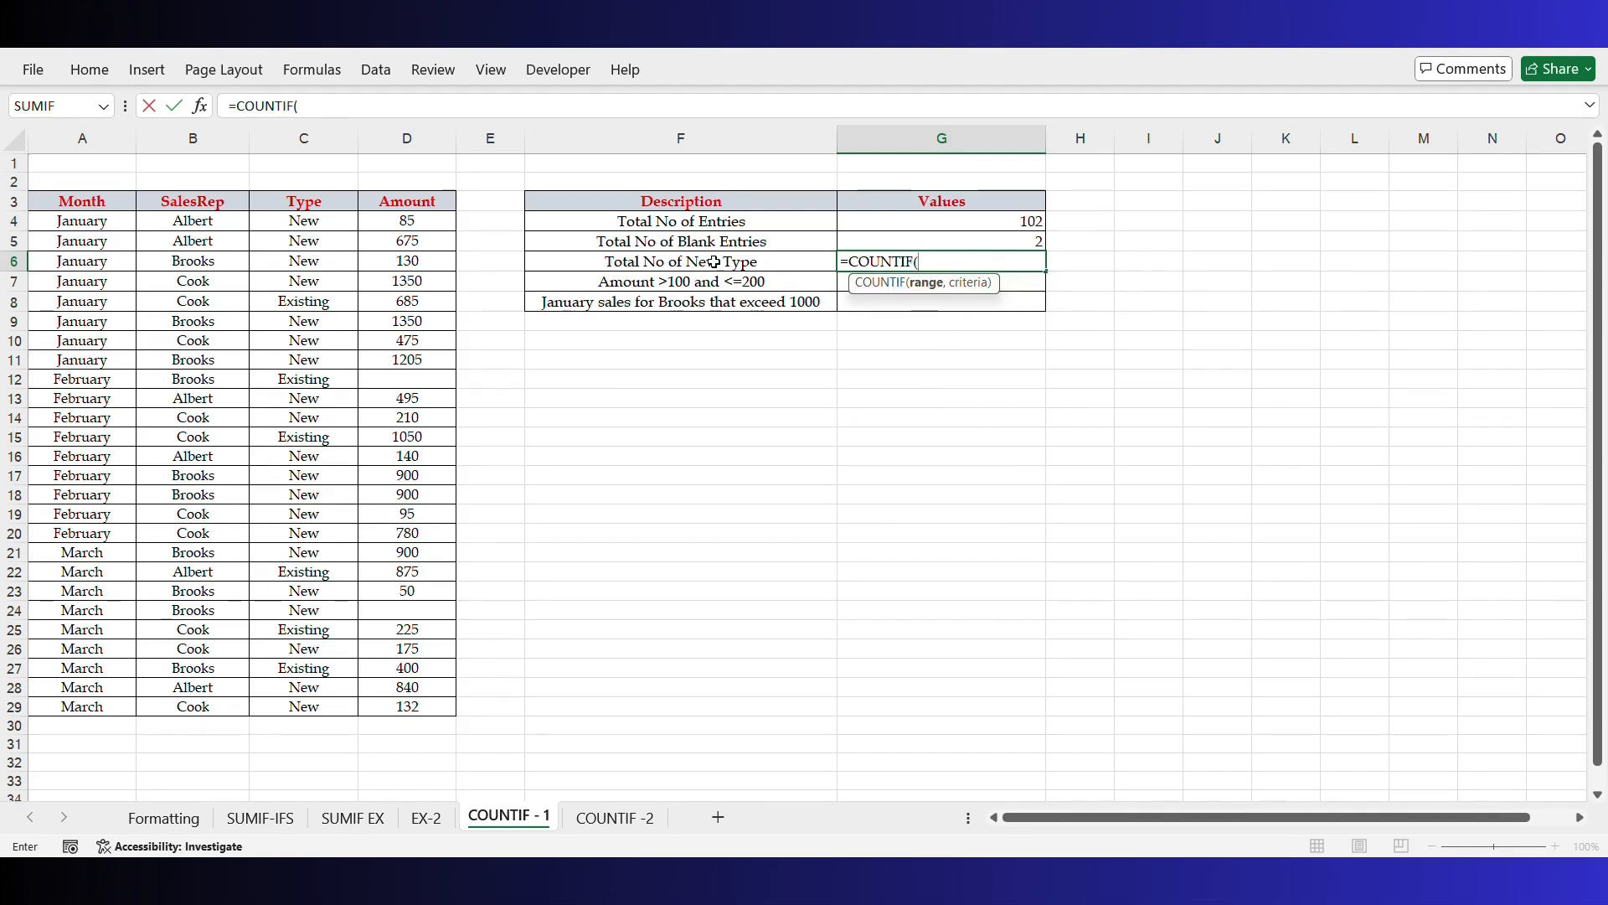
click(318, 138)
text(,)
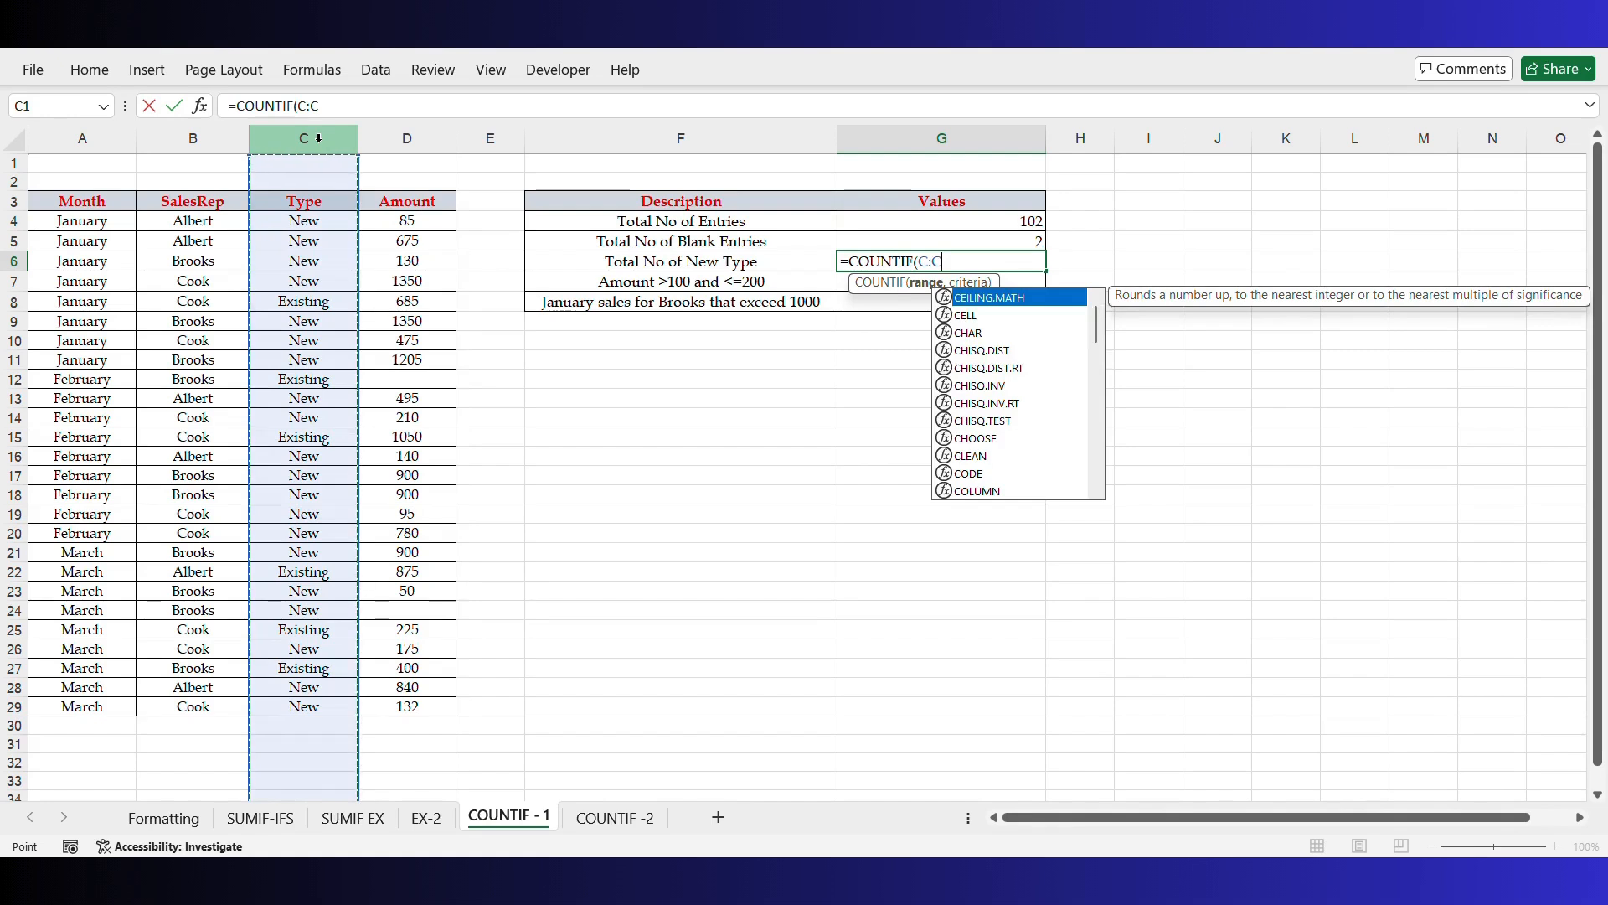
click(319, 220)
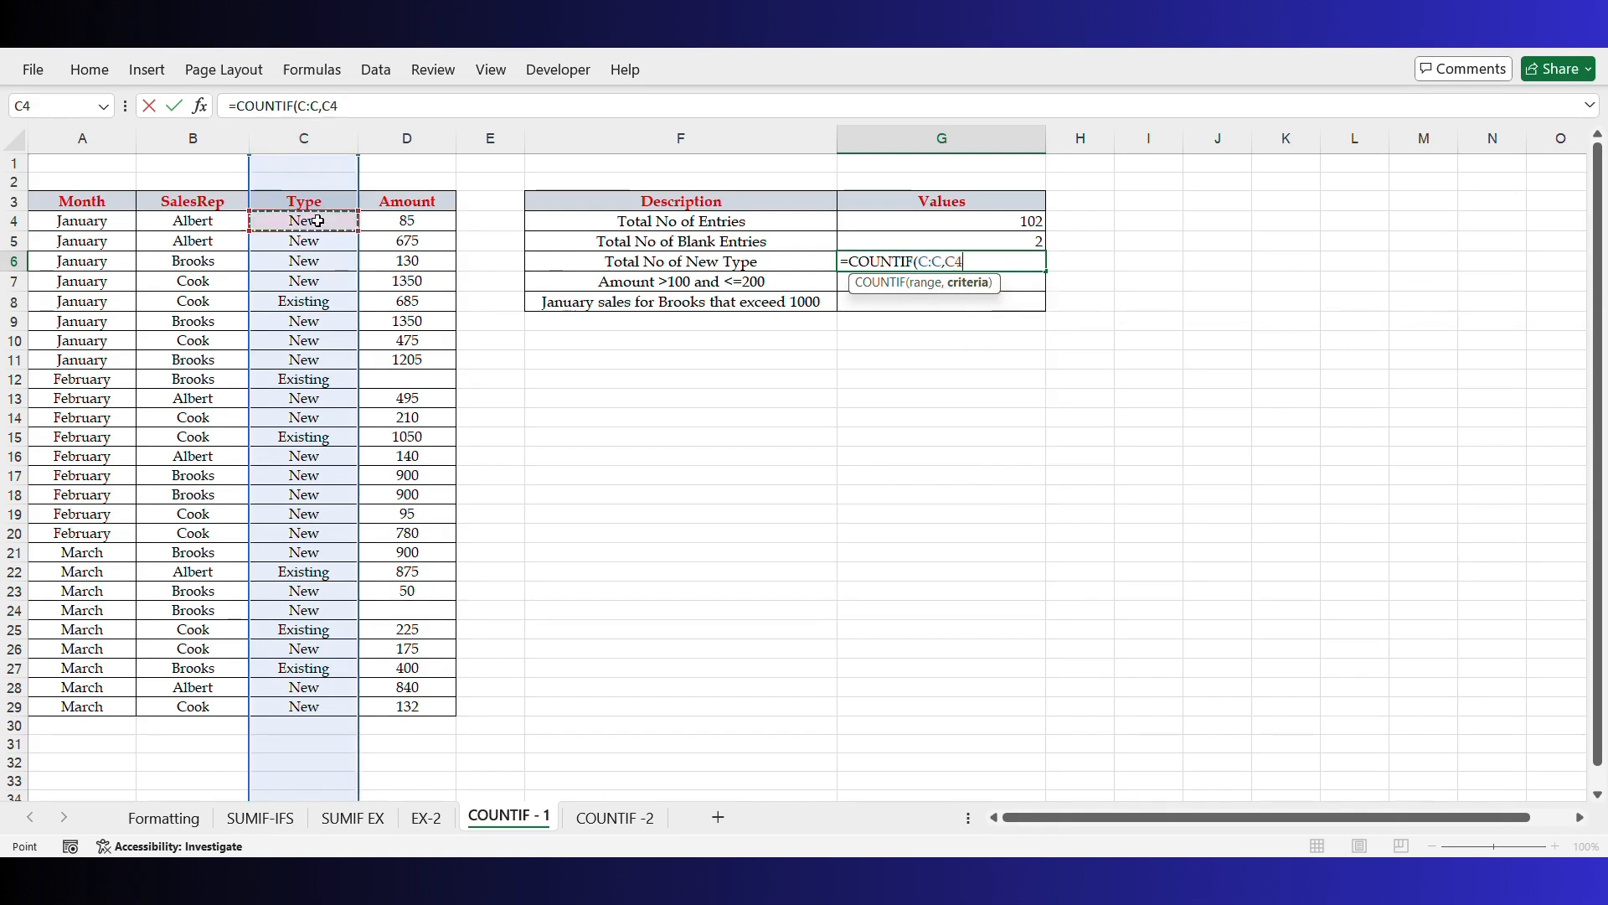
key(Return)
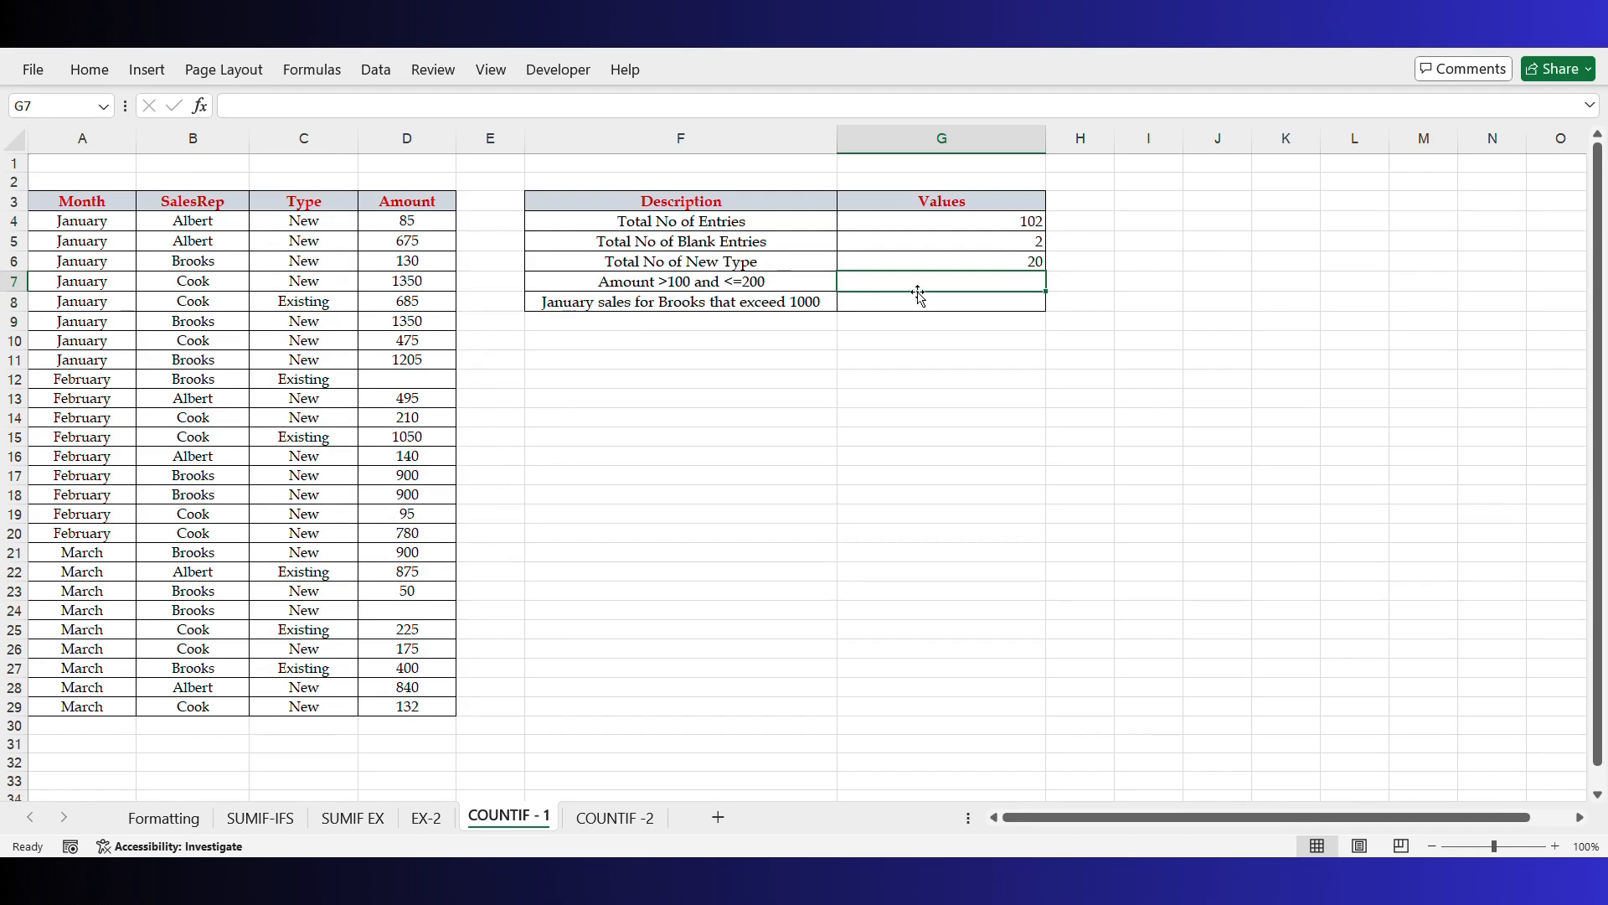
In G7, count amounts above 100 and up to 200 with =COUNTIFS(D:D,">100",D:D,"<=200").
text(=COUNTIFS()
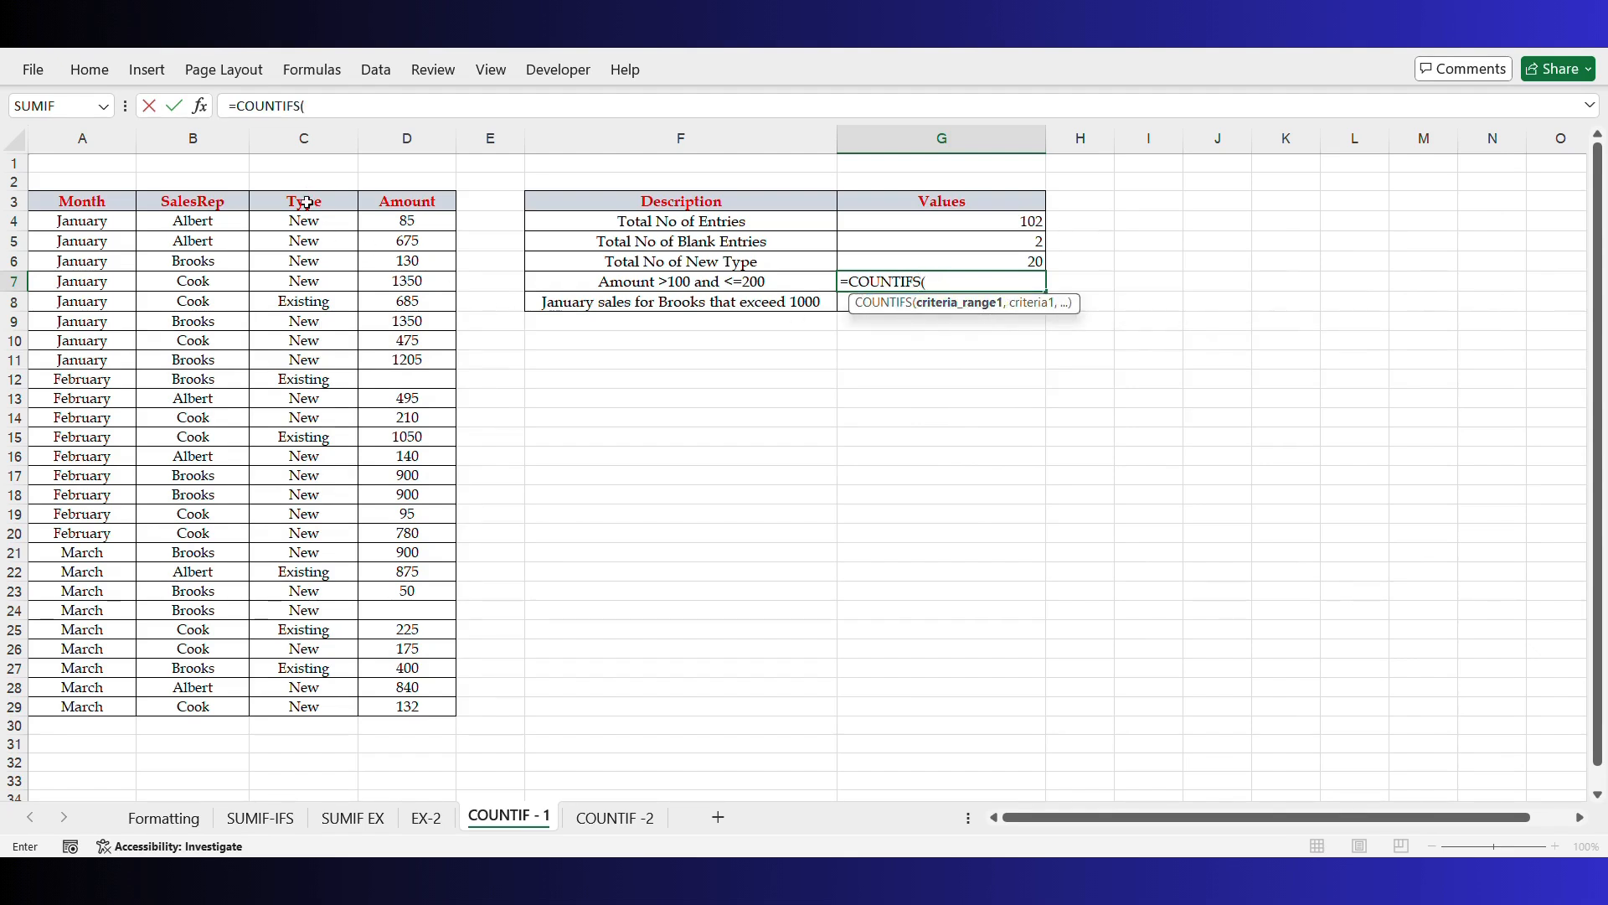
click(416, 142)
text(,)
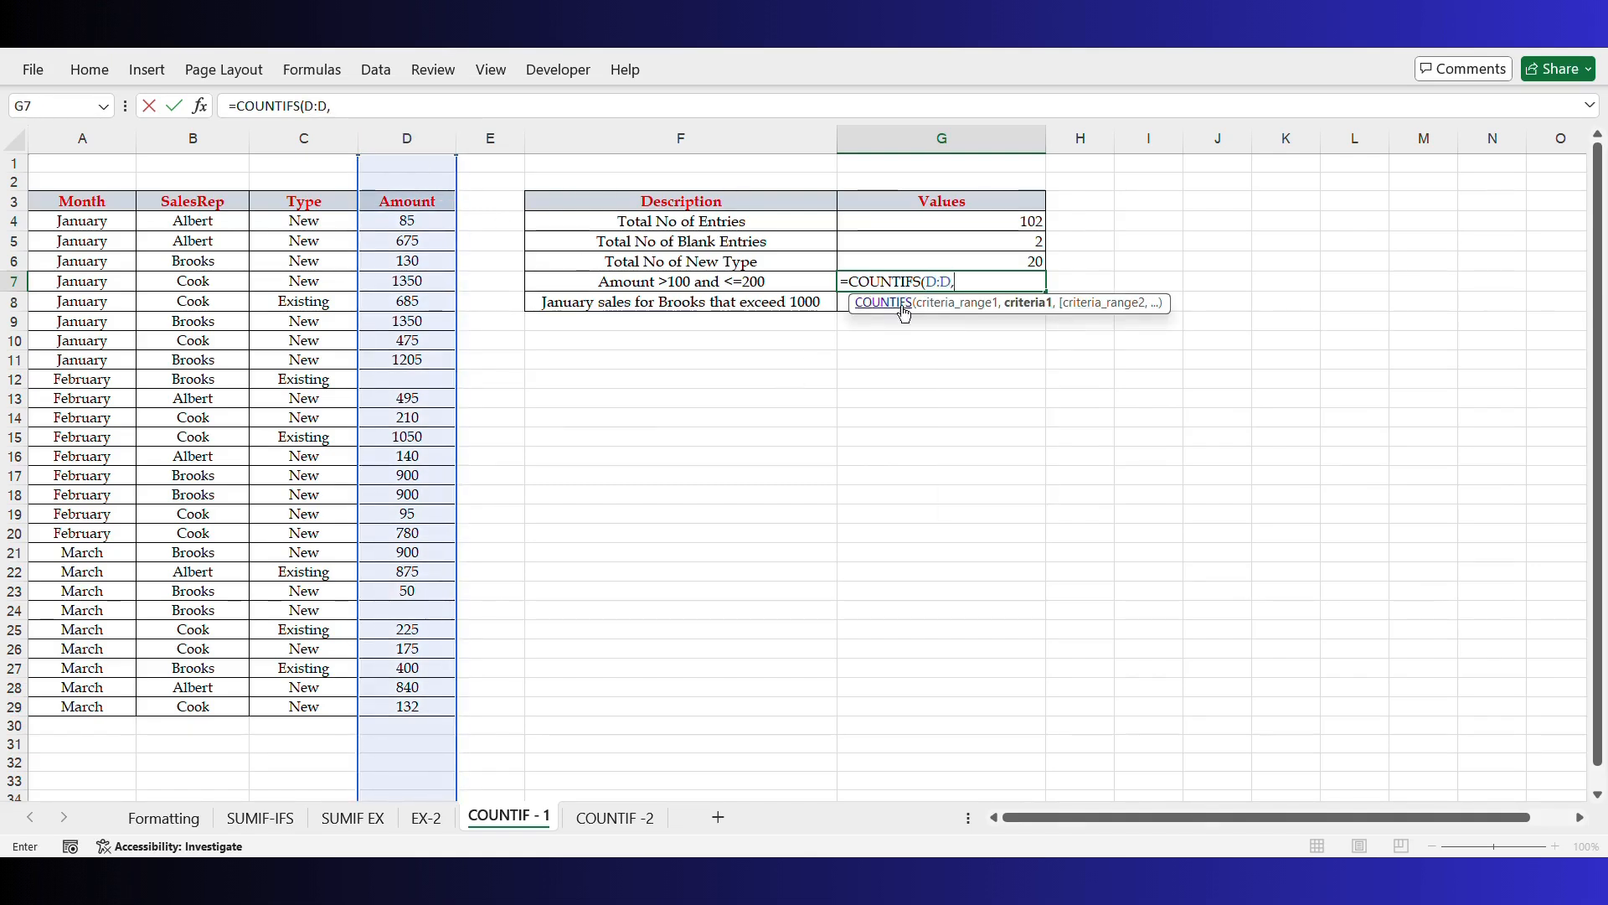
text(")
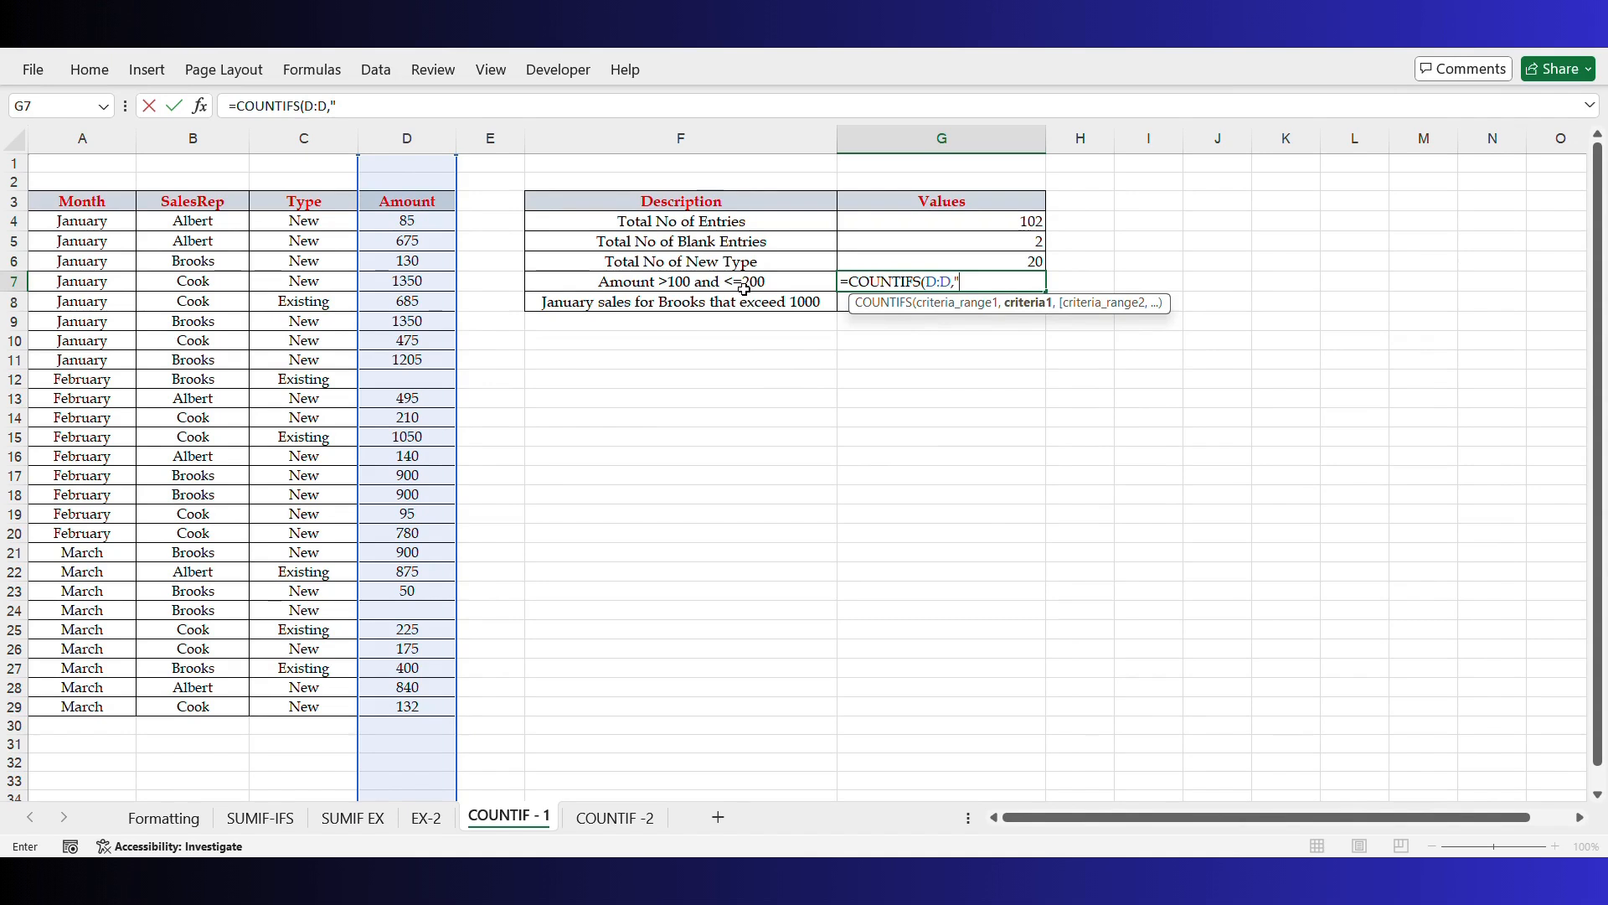
text(>100",)
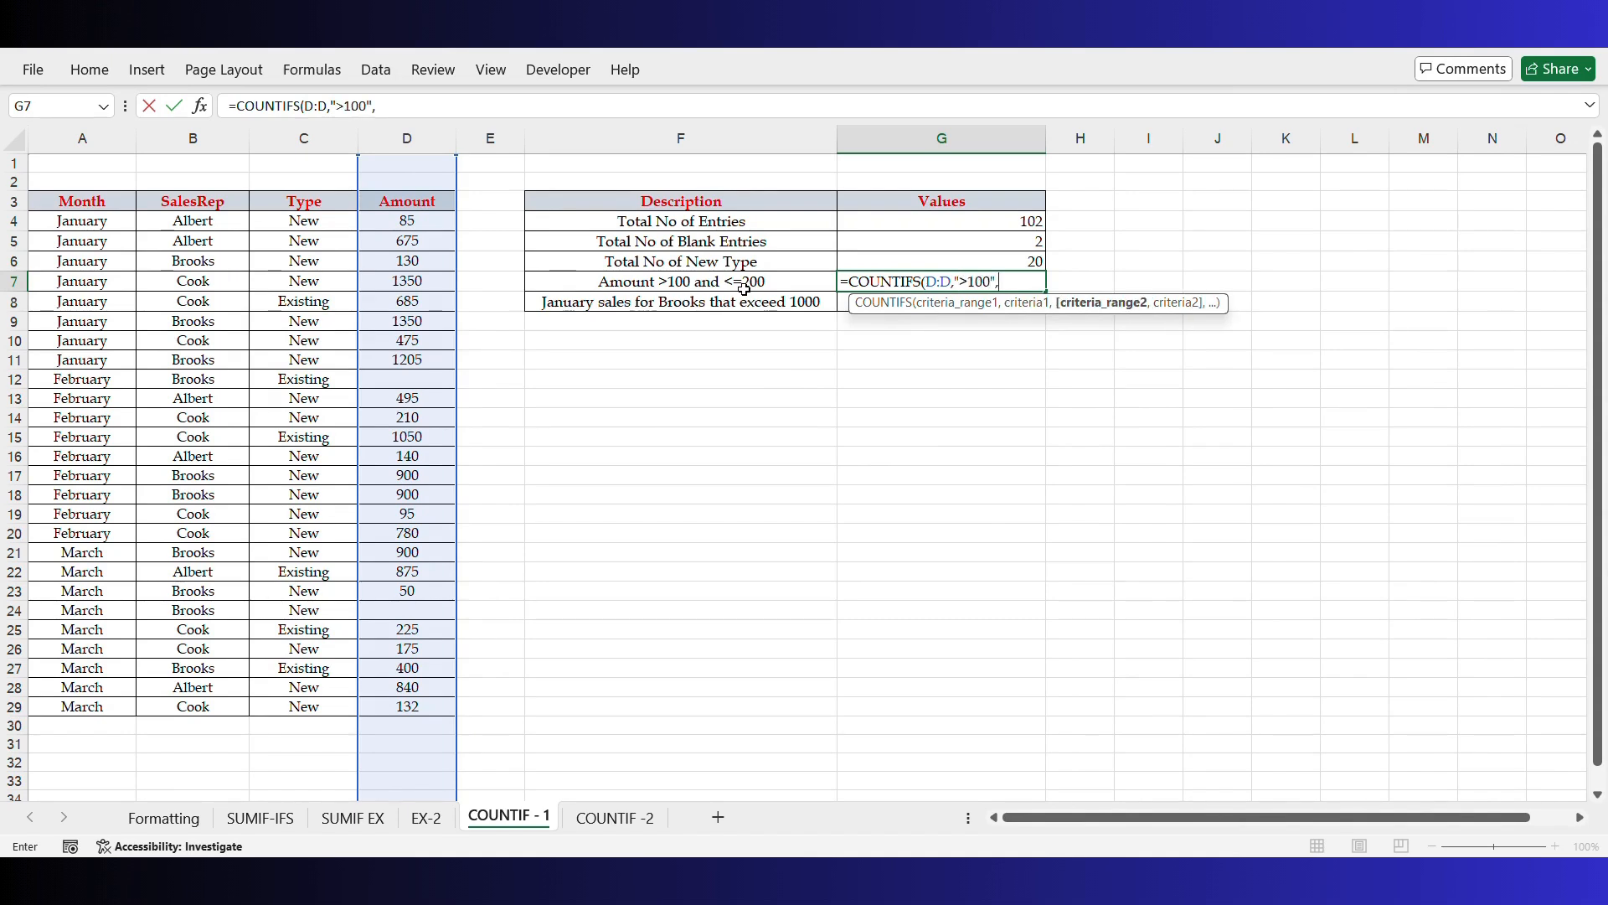
click(428, 139)
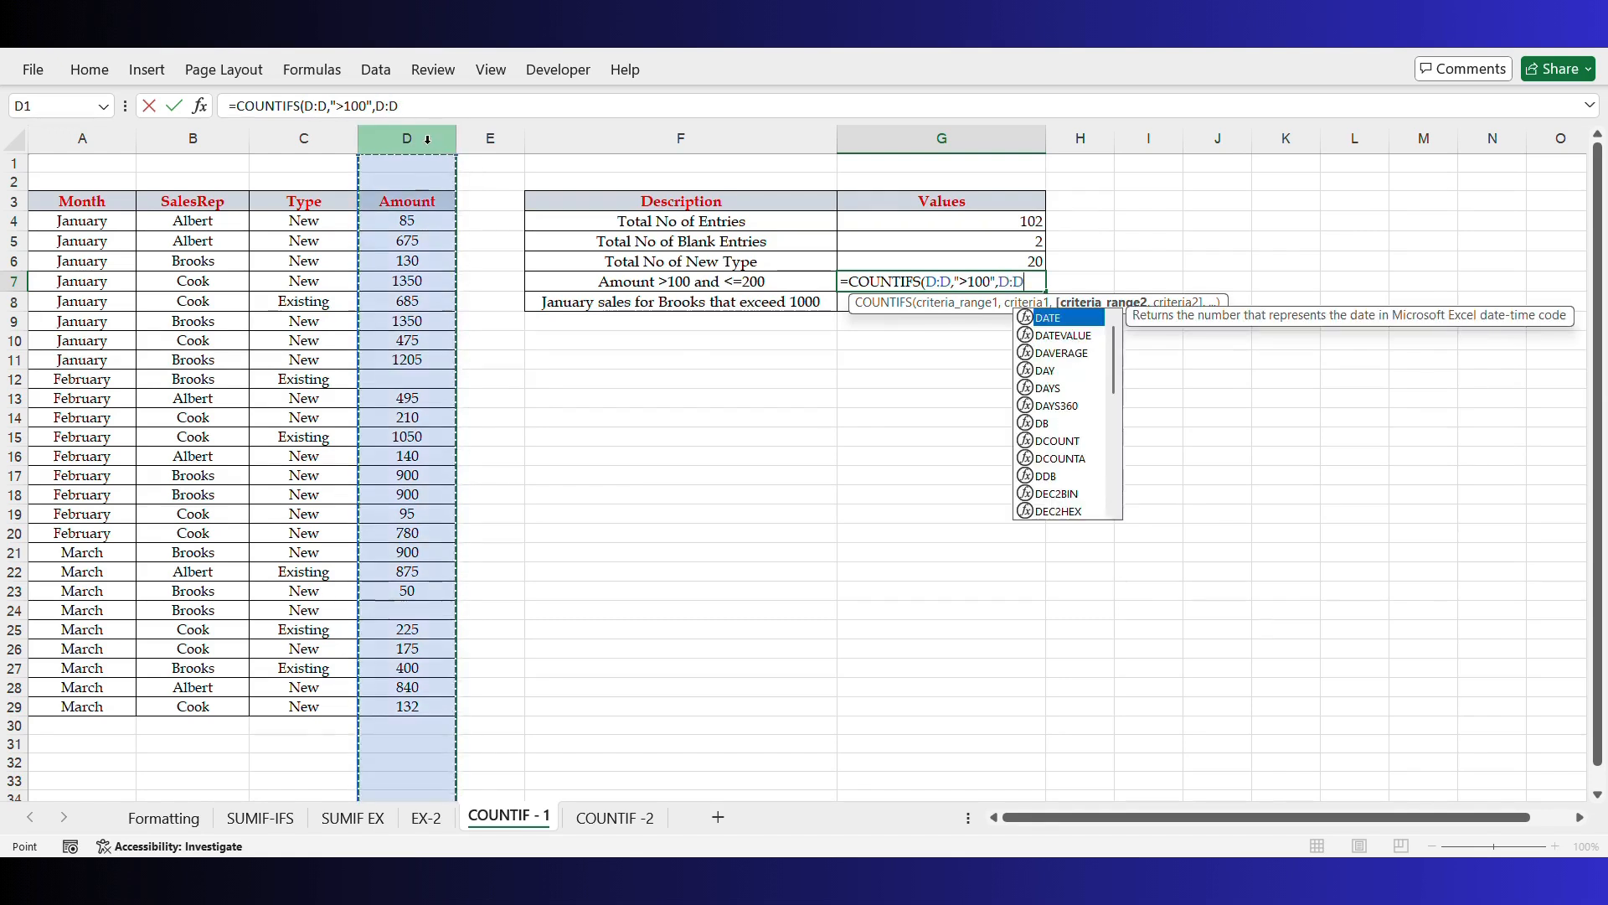
text(,)
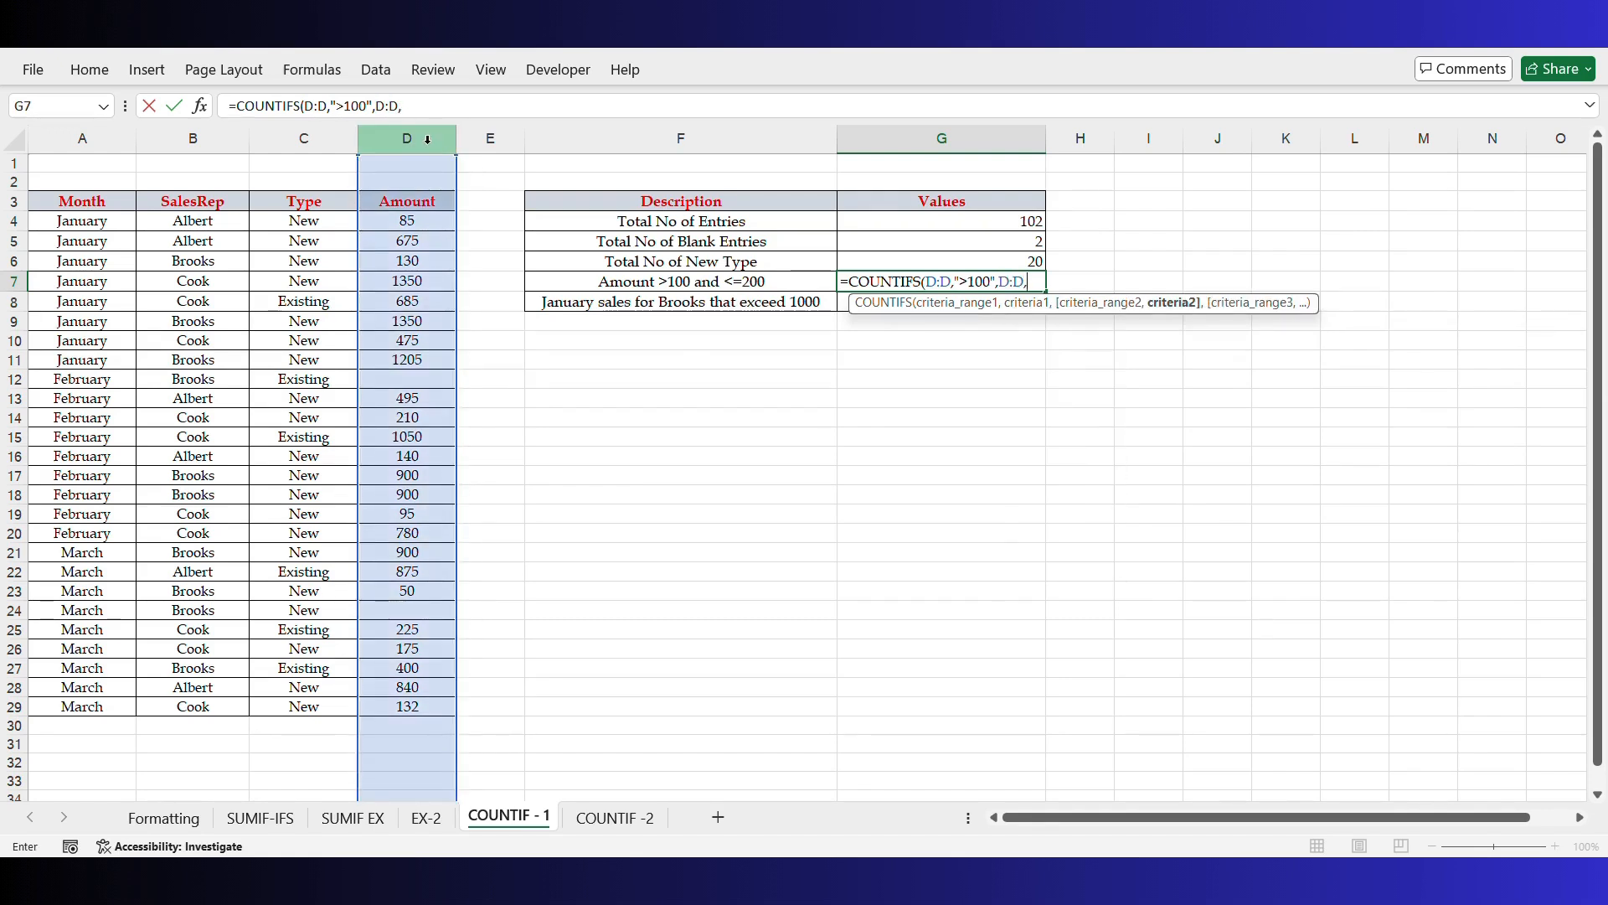
text("<=200"))
key(Return)
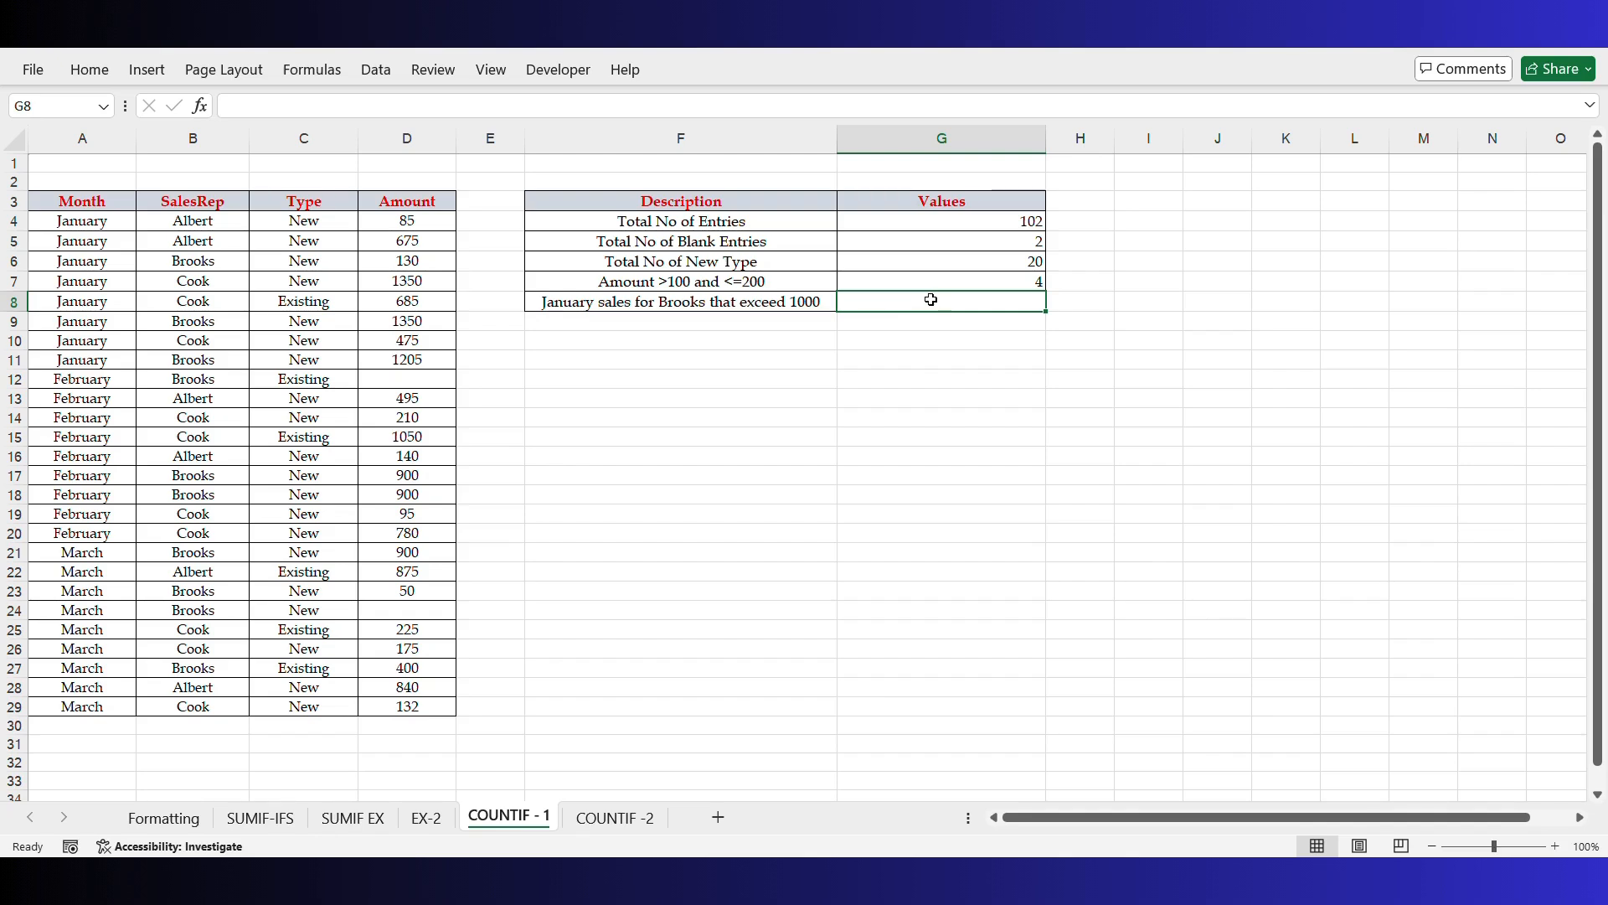
In G8, count January sales over 1000 for the sales rep in B6 with =COUNTIFS(A:A,A4,B:B,B6,D:D,">1000").
text(=)
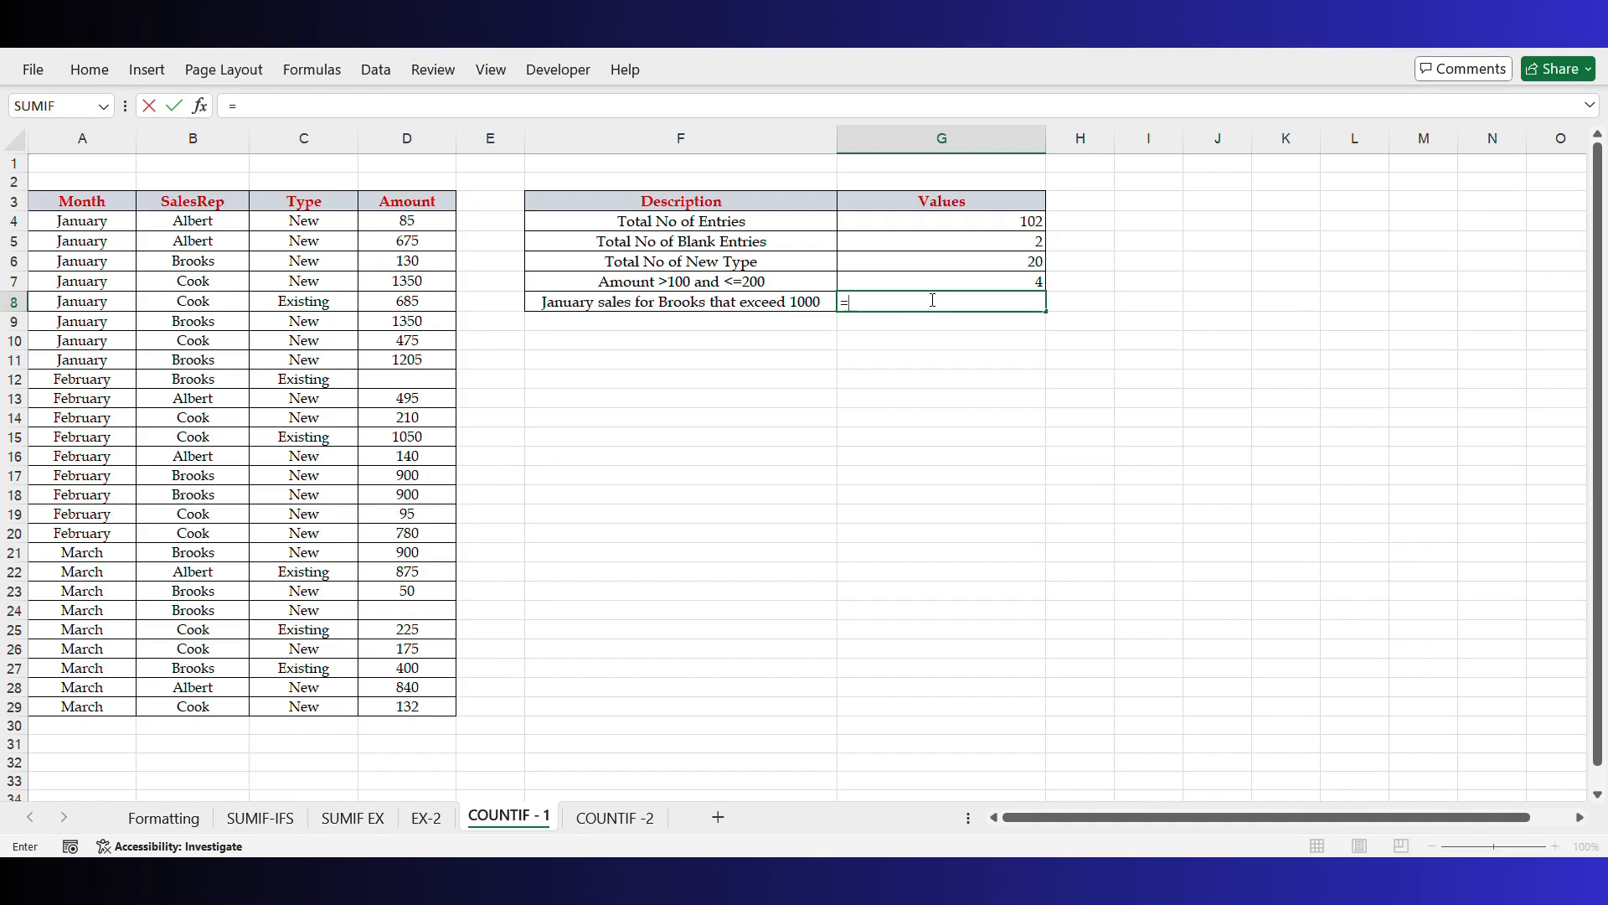
text(COUNTIF)
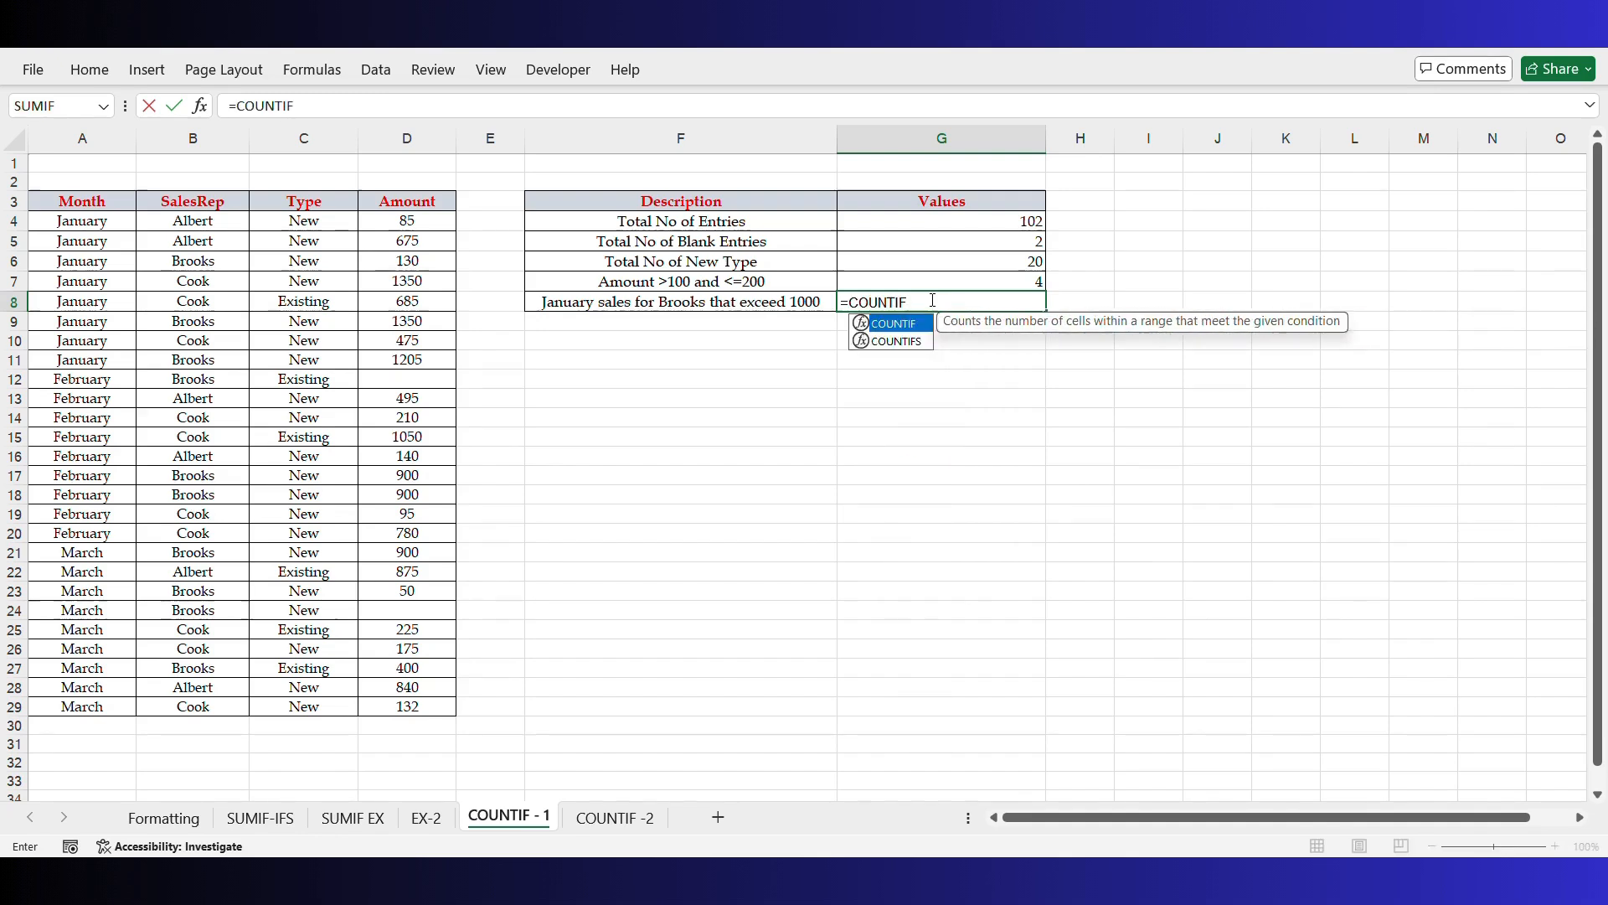
text(S()
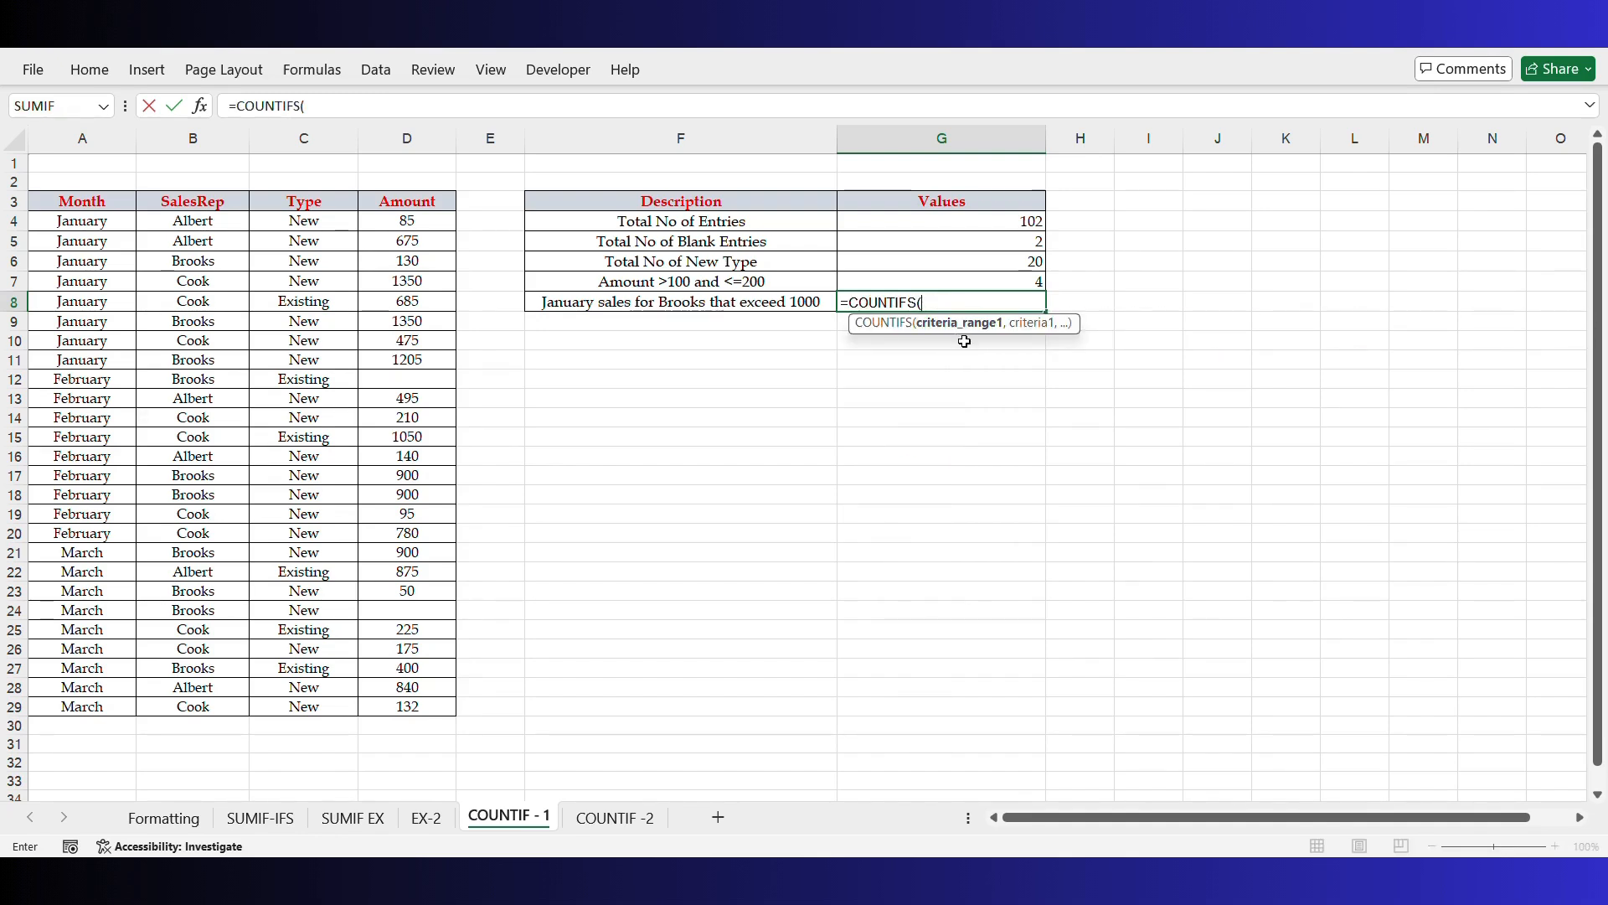
click(75, 134)
text(,)
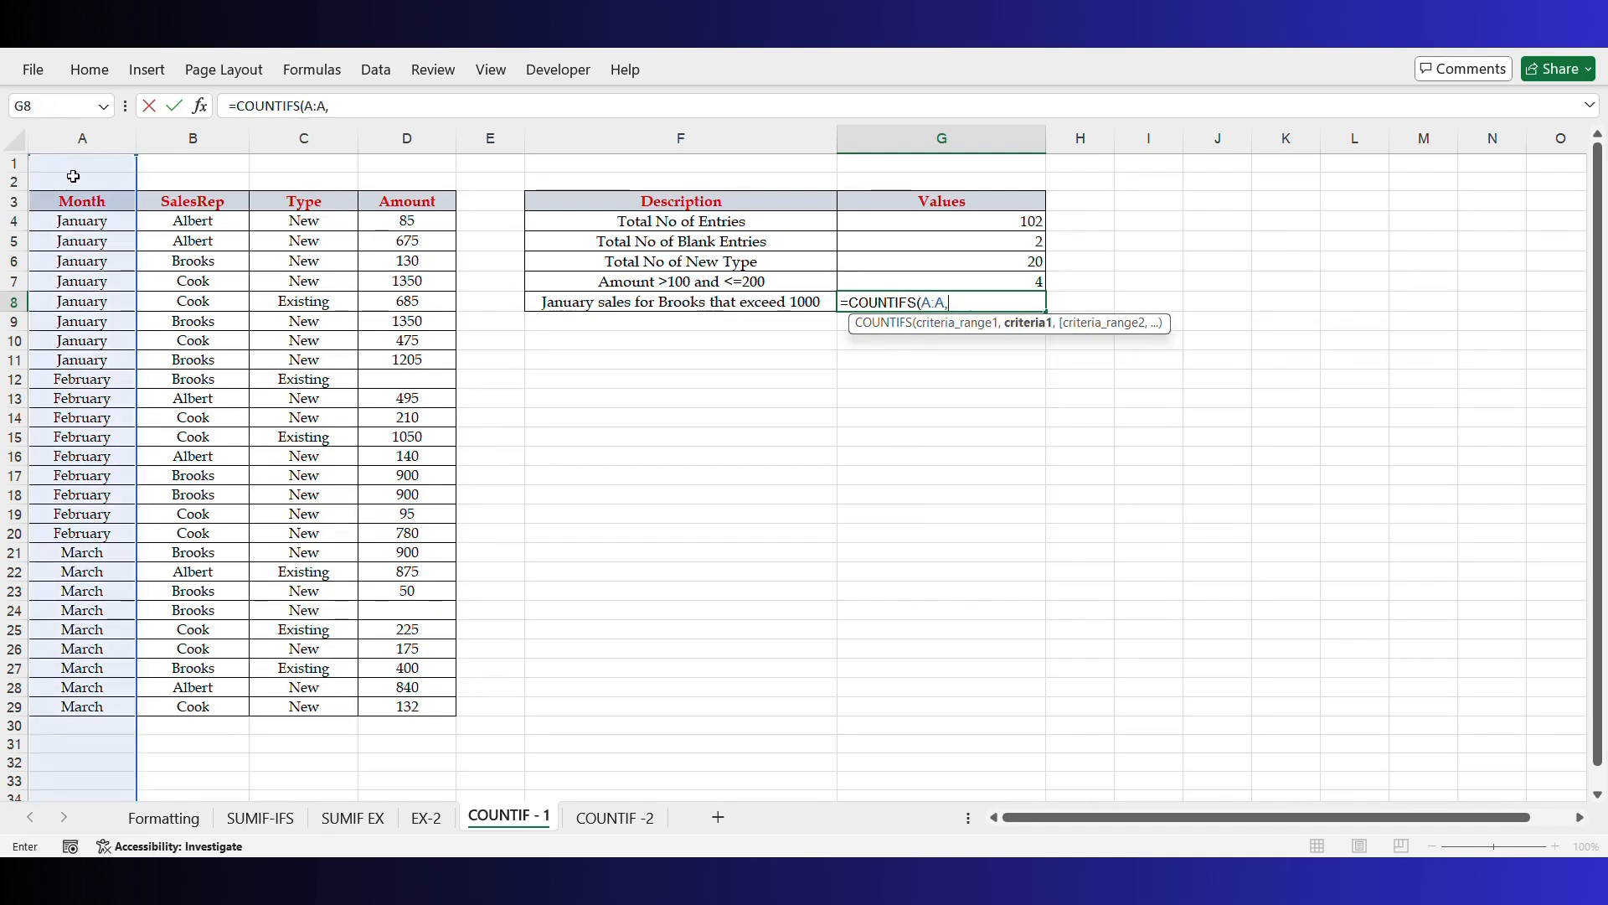
click(84, 225)
text(,)
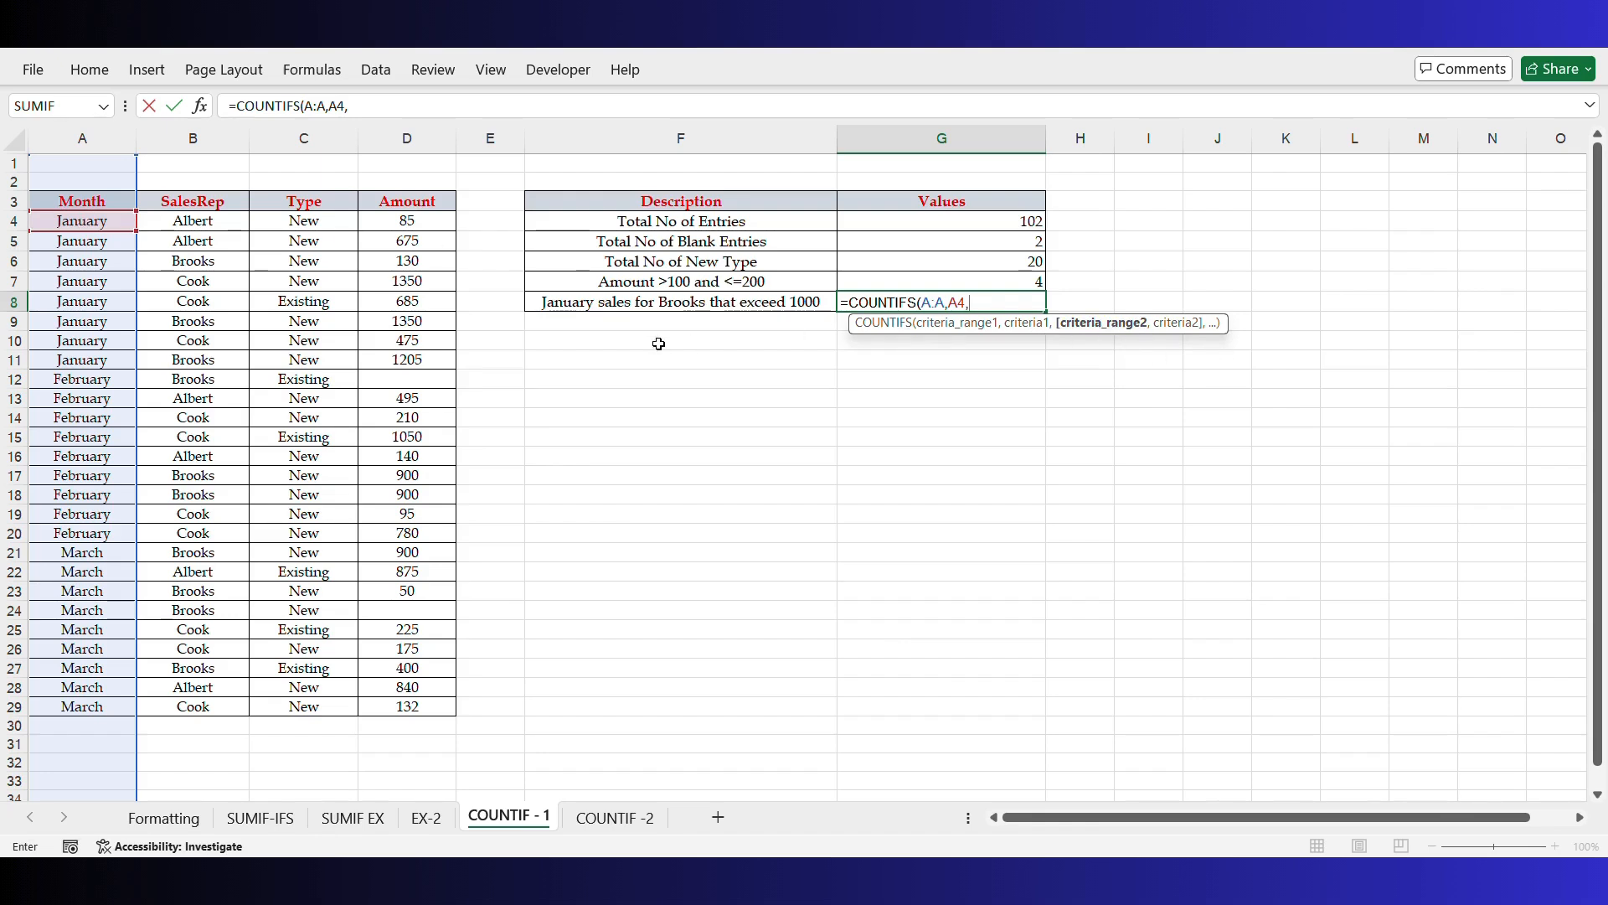
click(212, 140)
text(,)
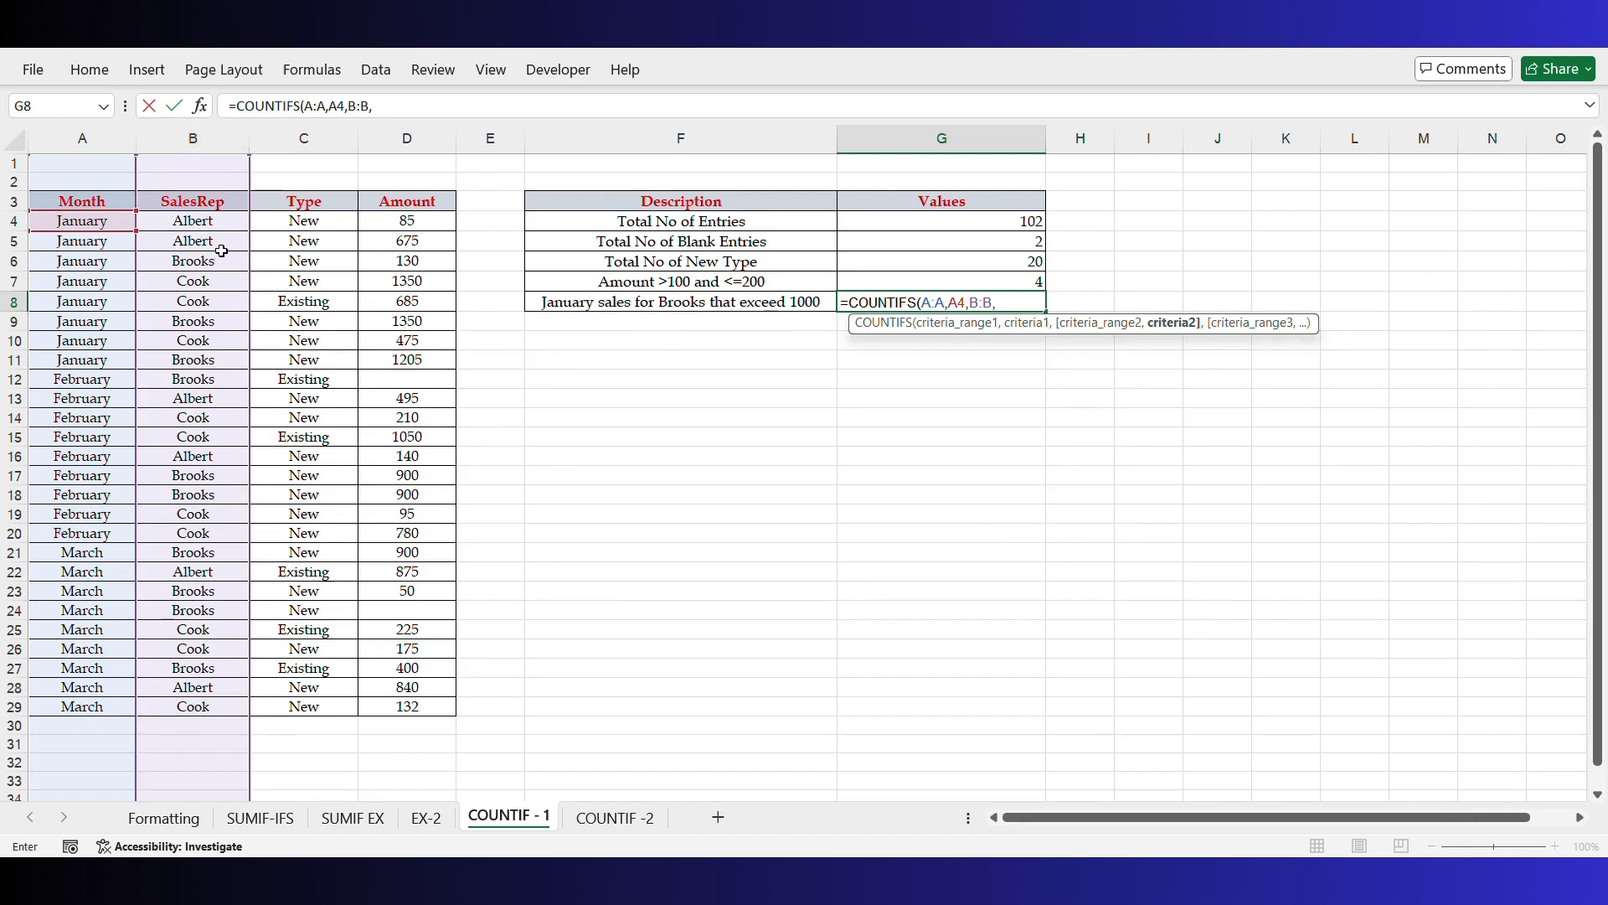
click(219, 261)
text(,)
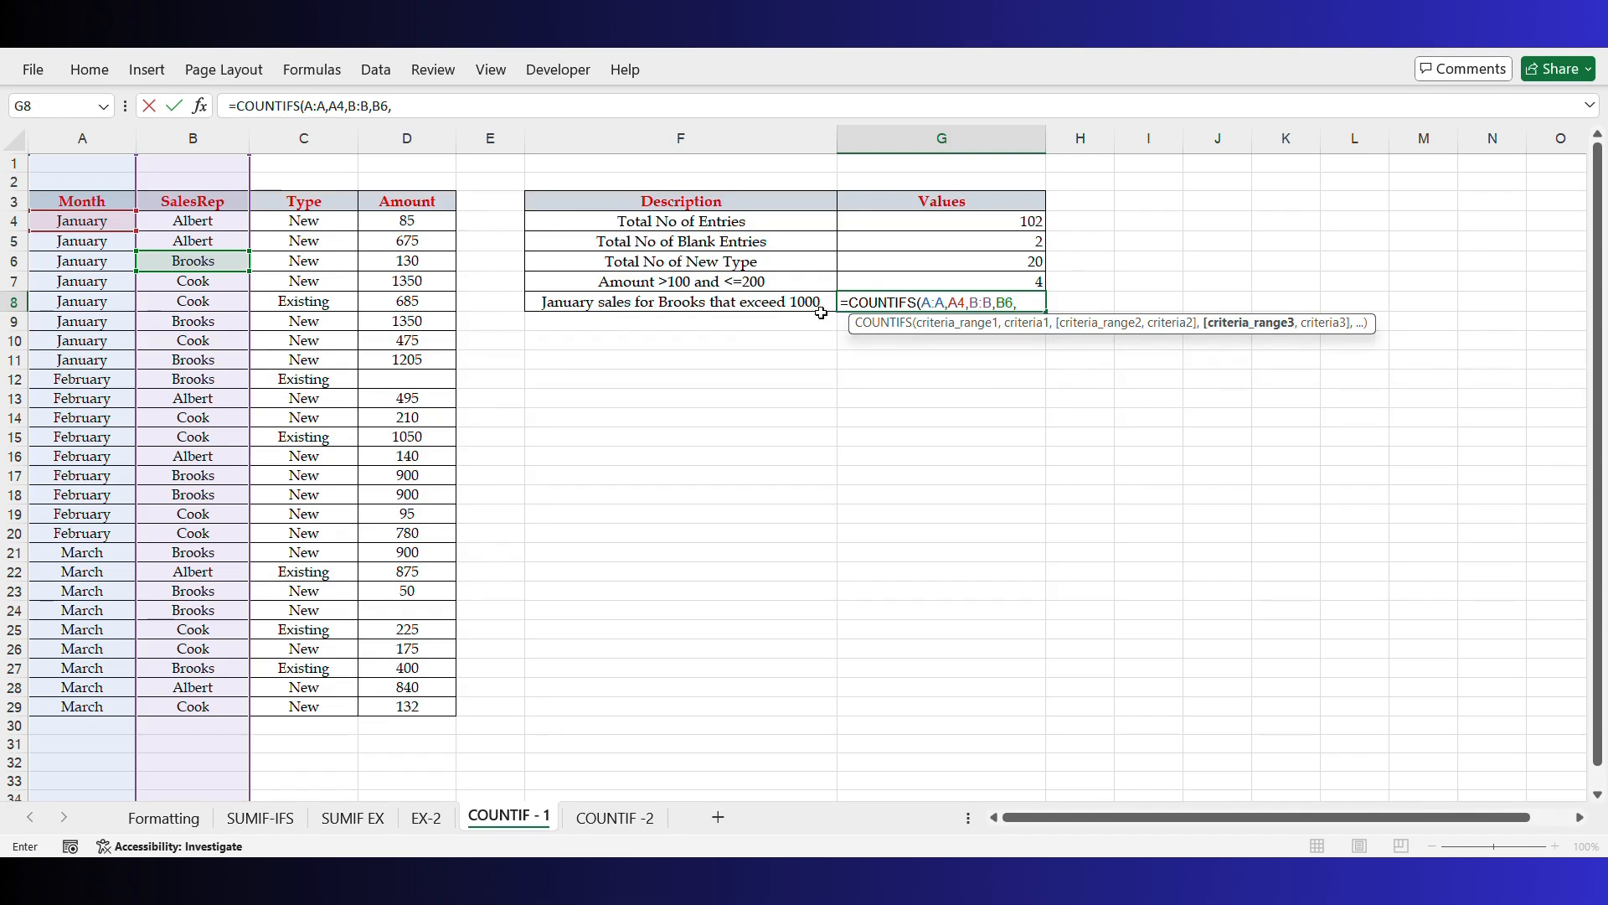
click(407, 138)
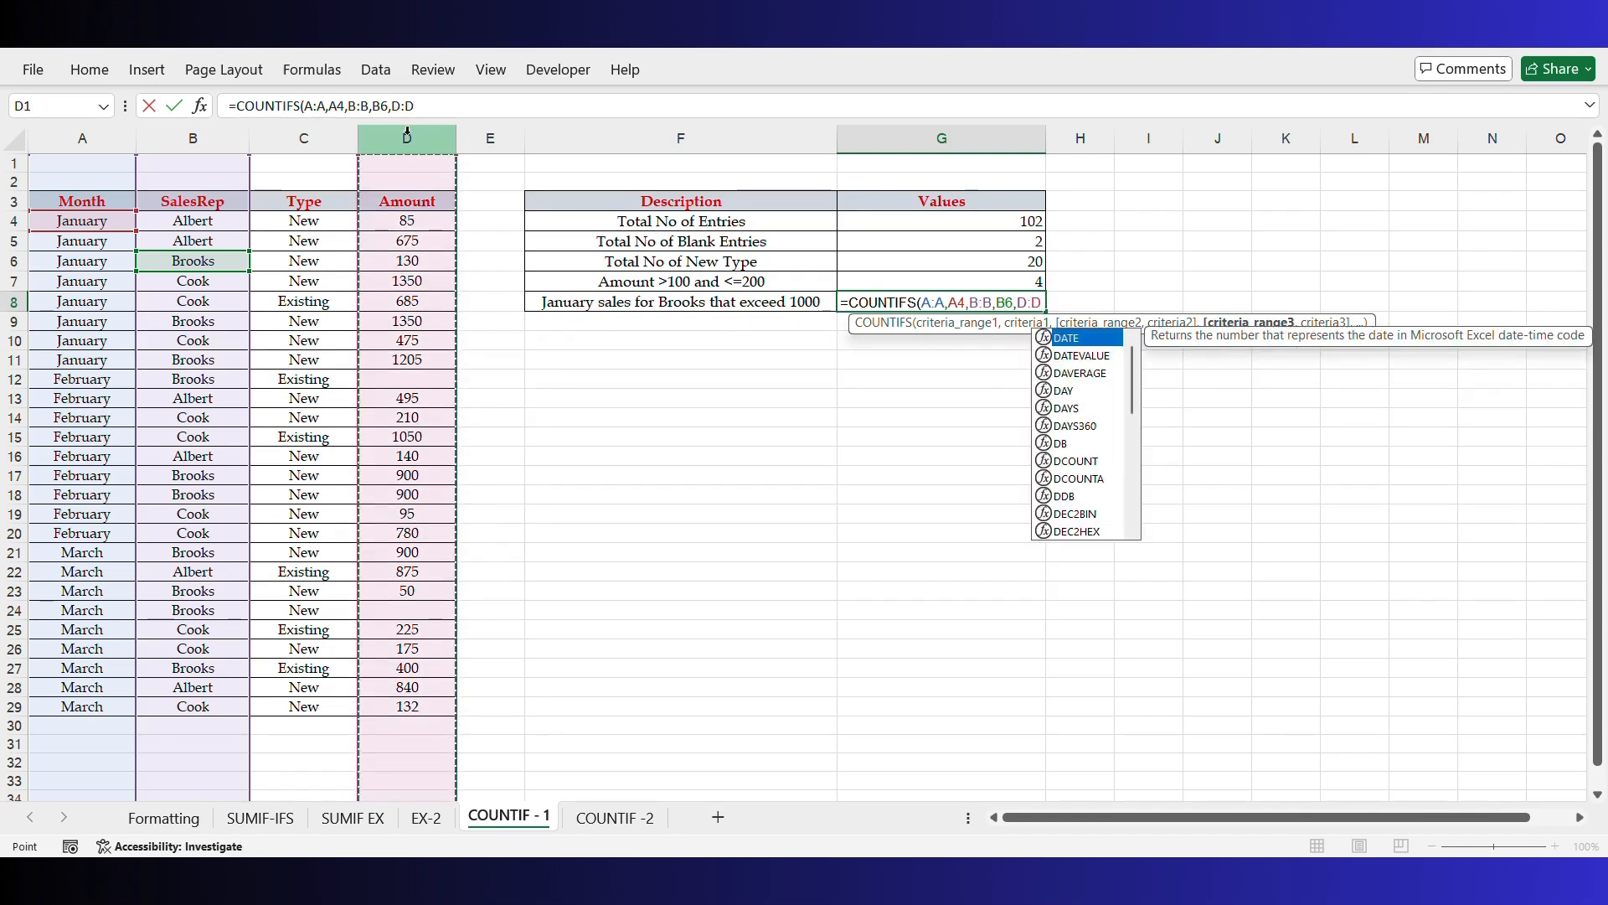
text(,">)
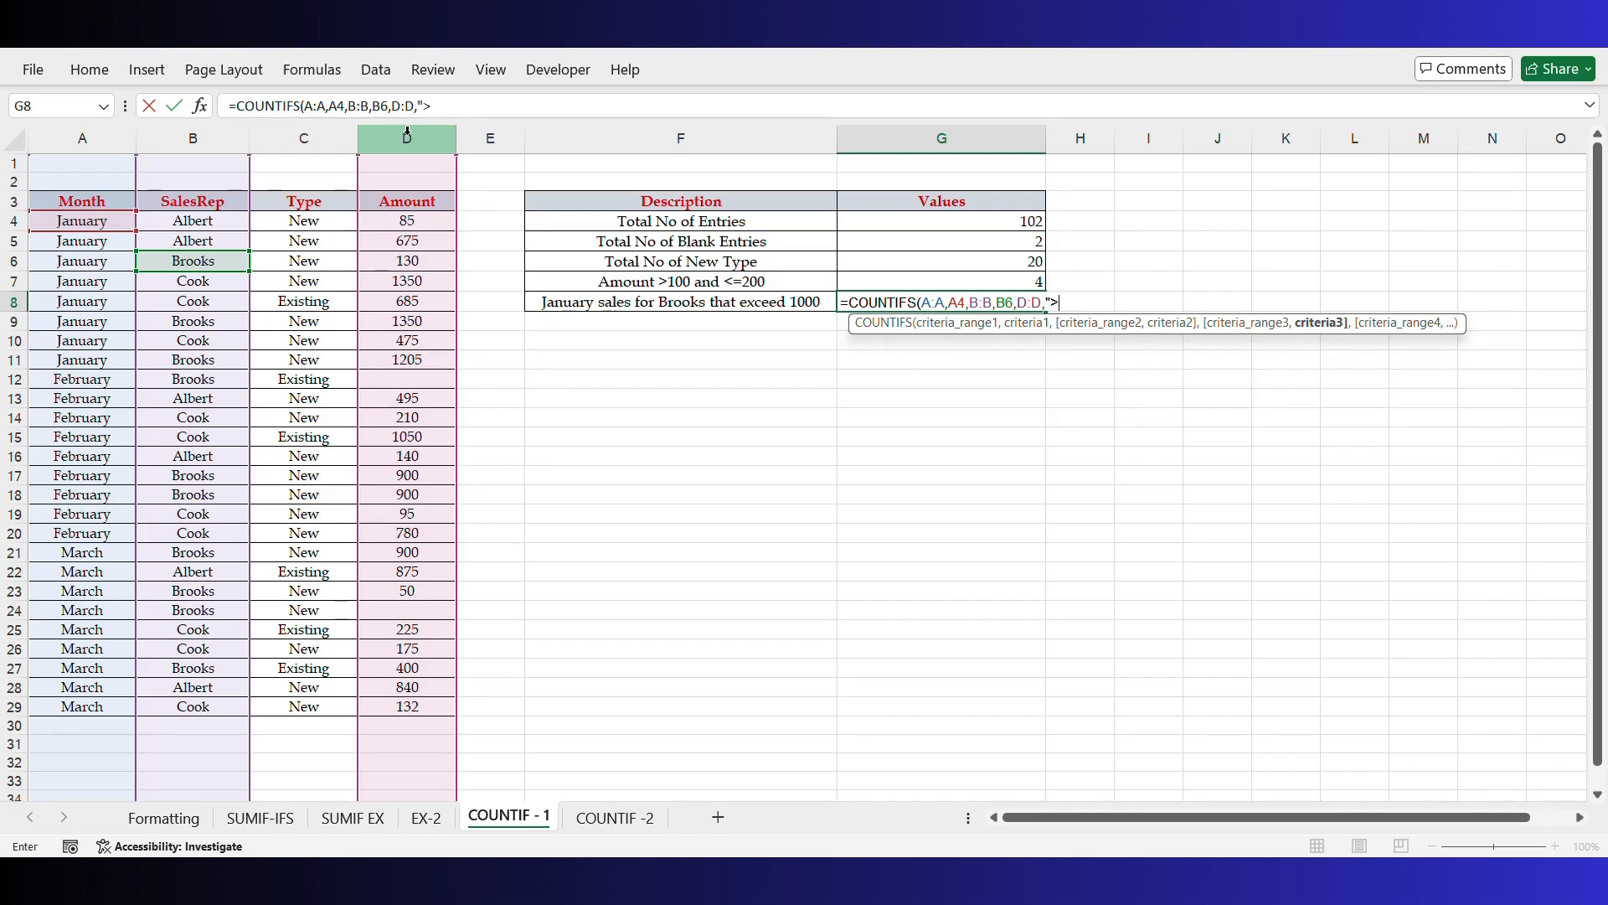
text(1000"))
key(Return)
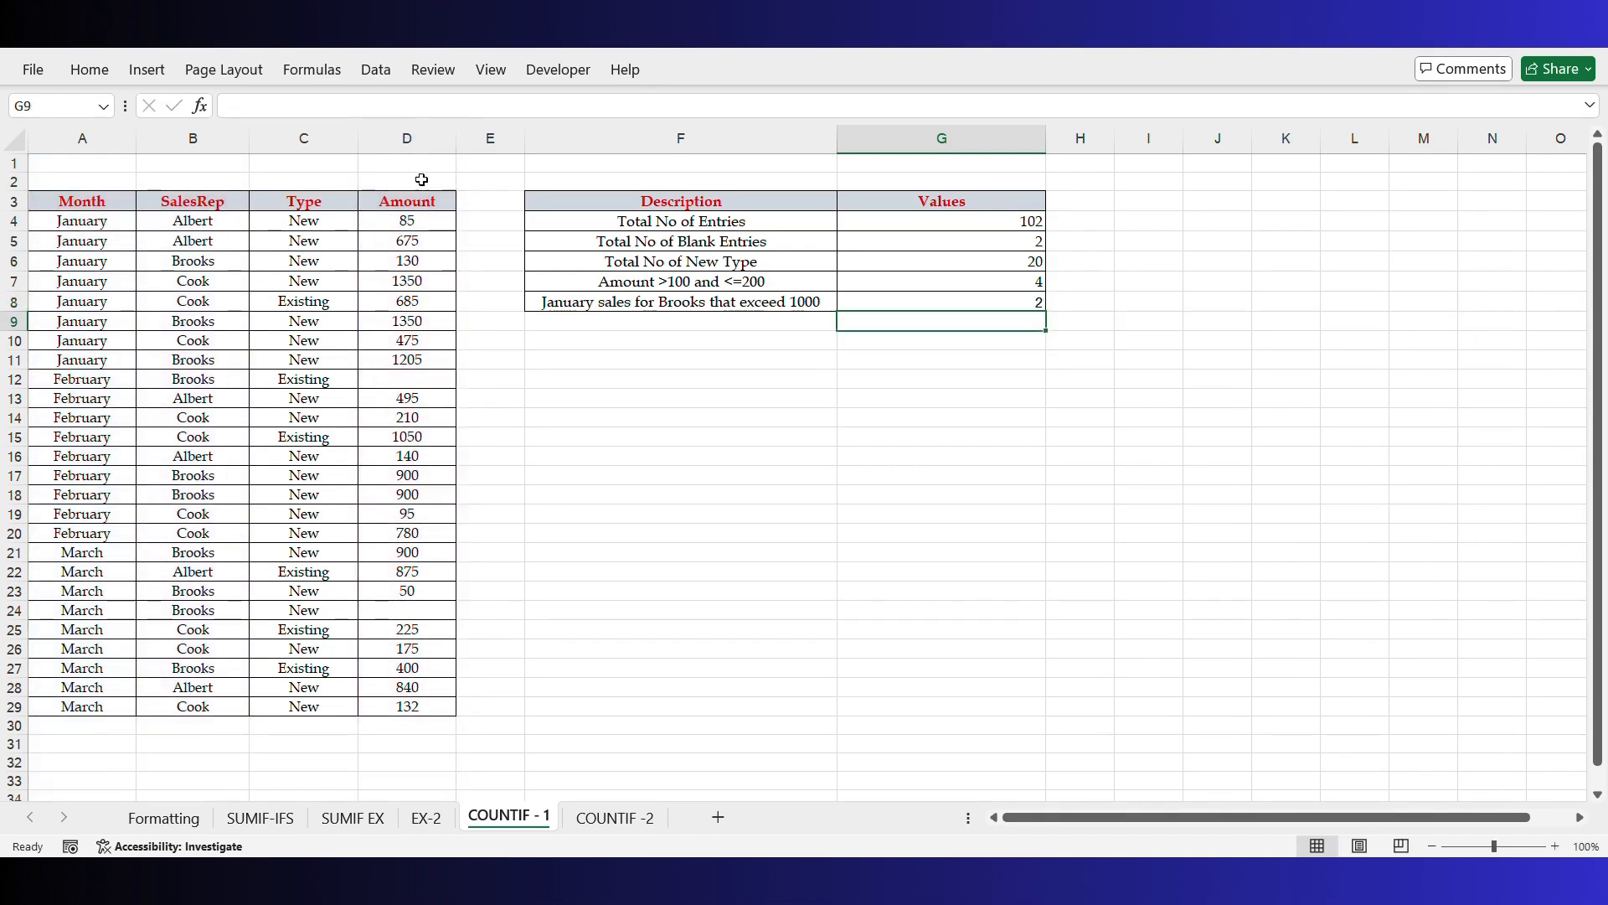
On the COUNTIF -2 sheet at 80% zoom, count the Call Duration entries in L4 with =COUNTA(F:F).
click(614, 817)
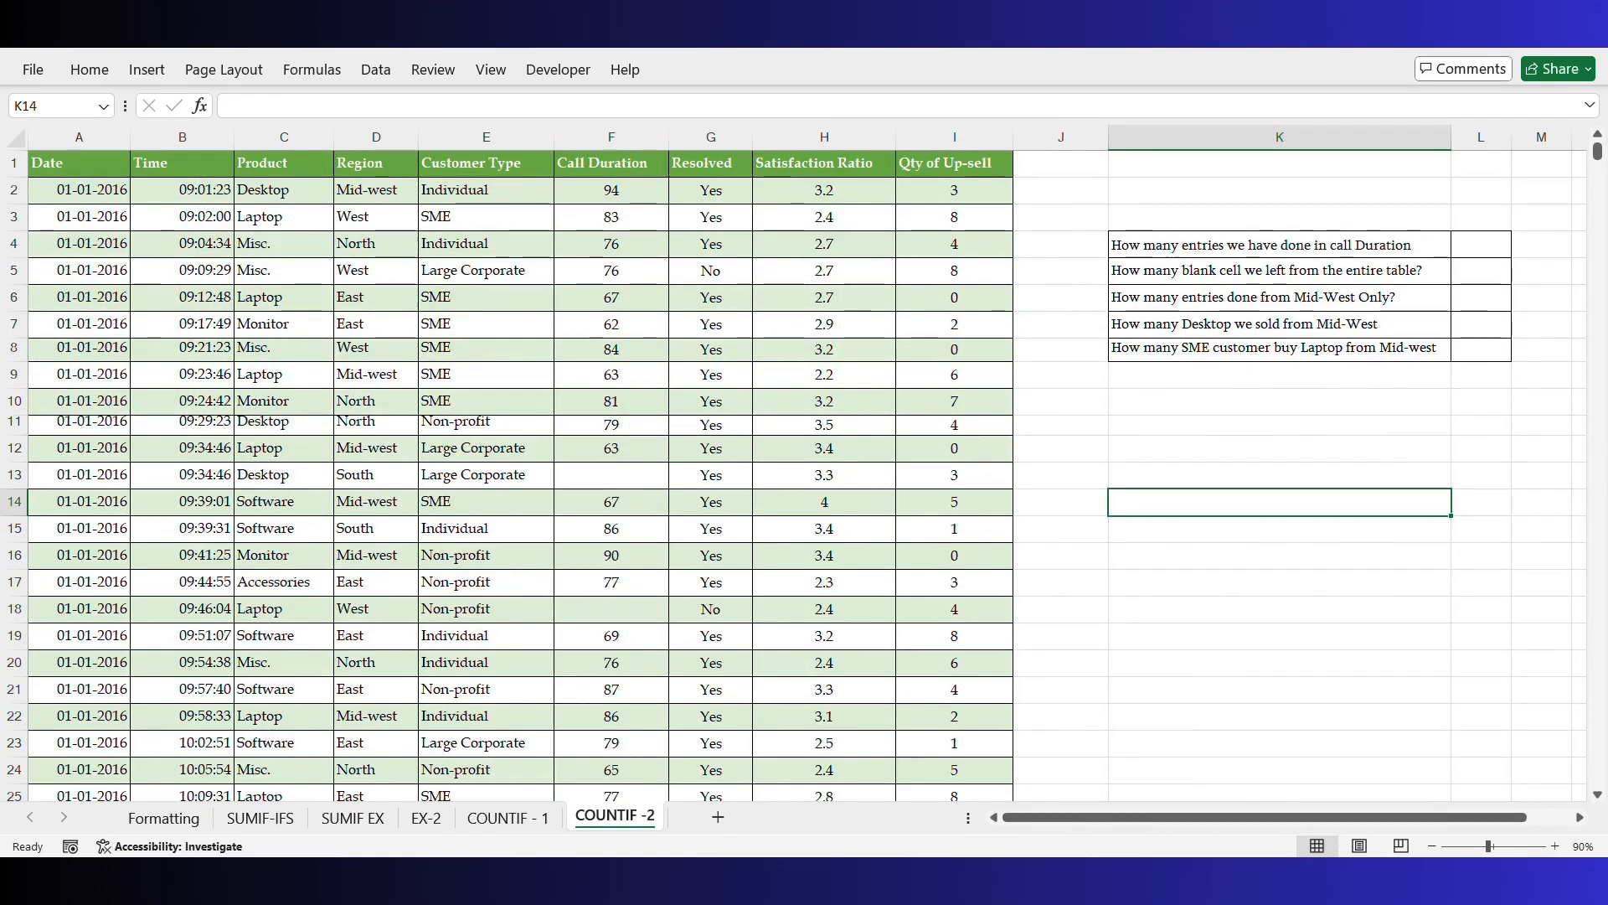
click(1431, 846)
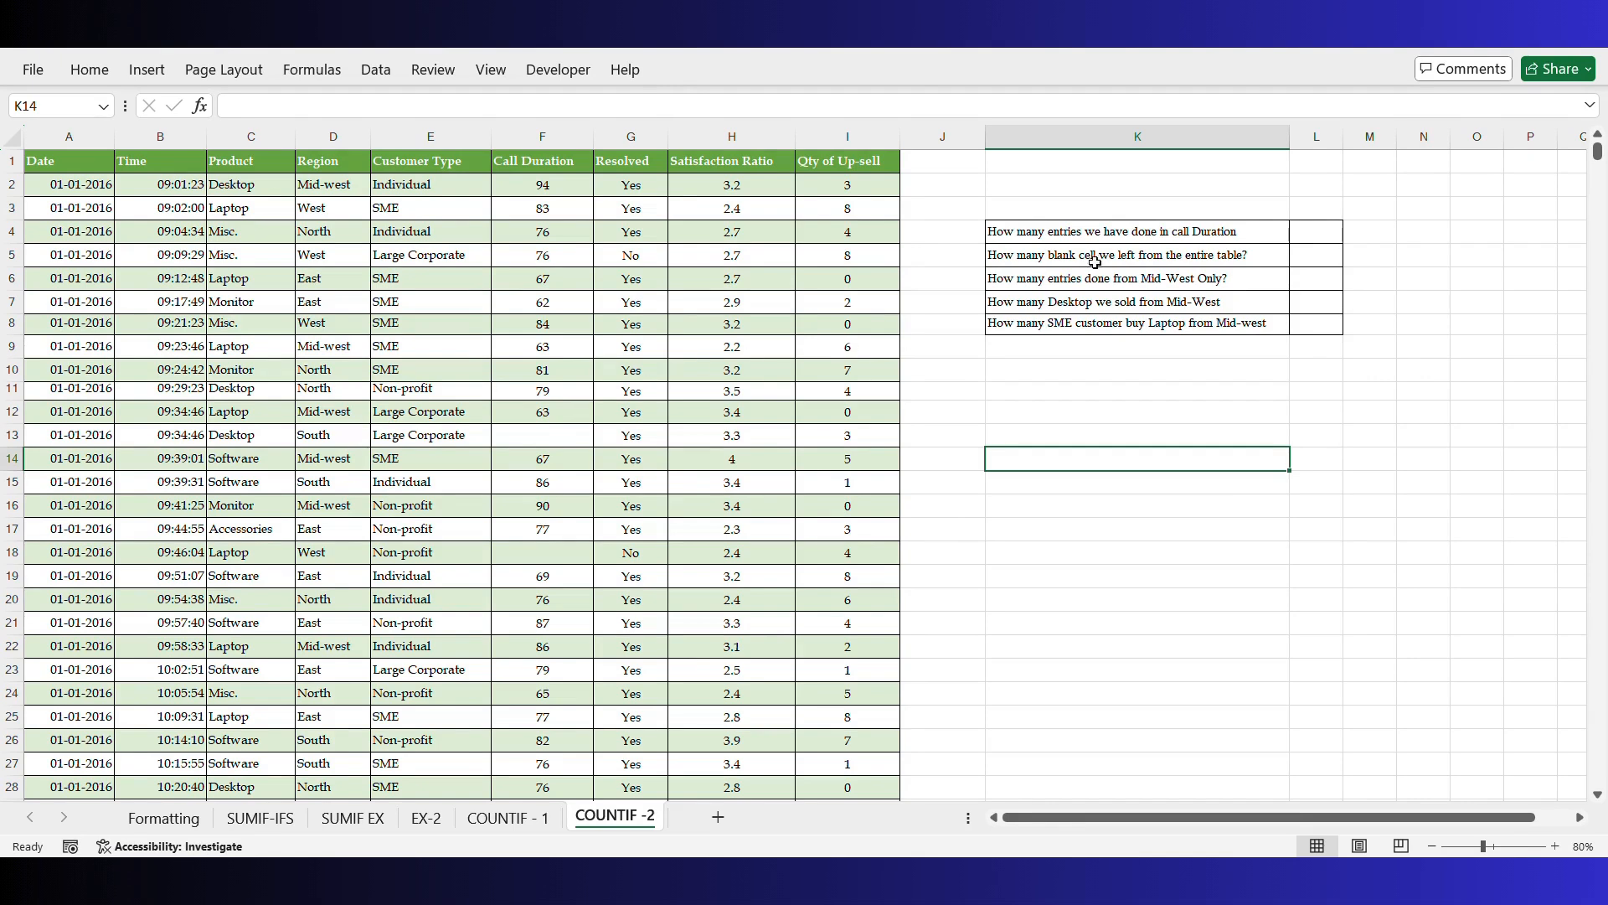
click(1322, 233)
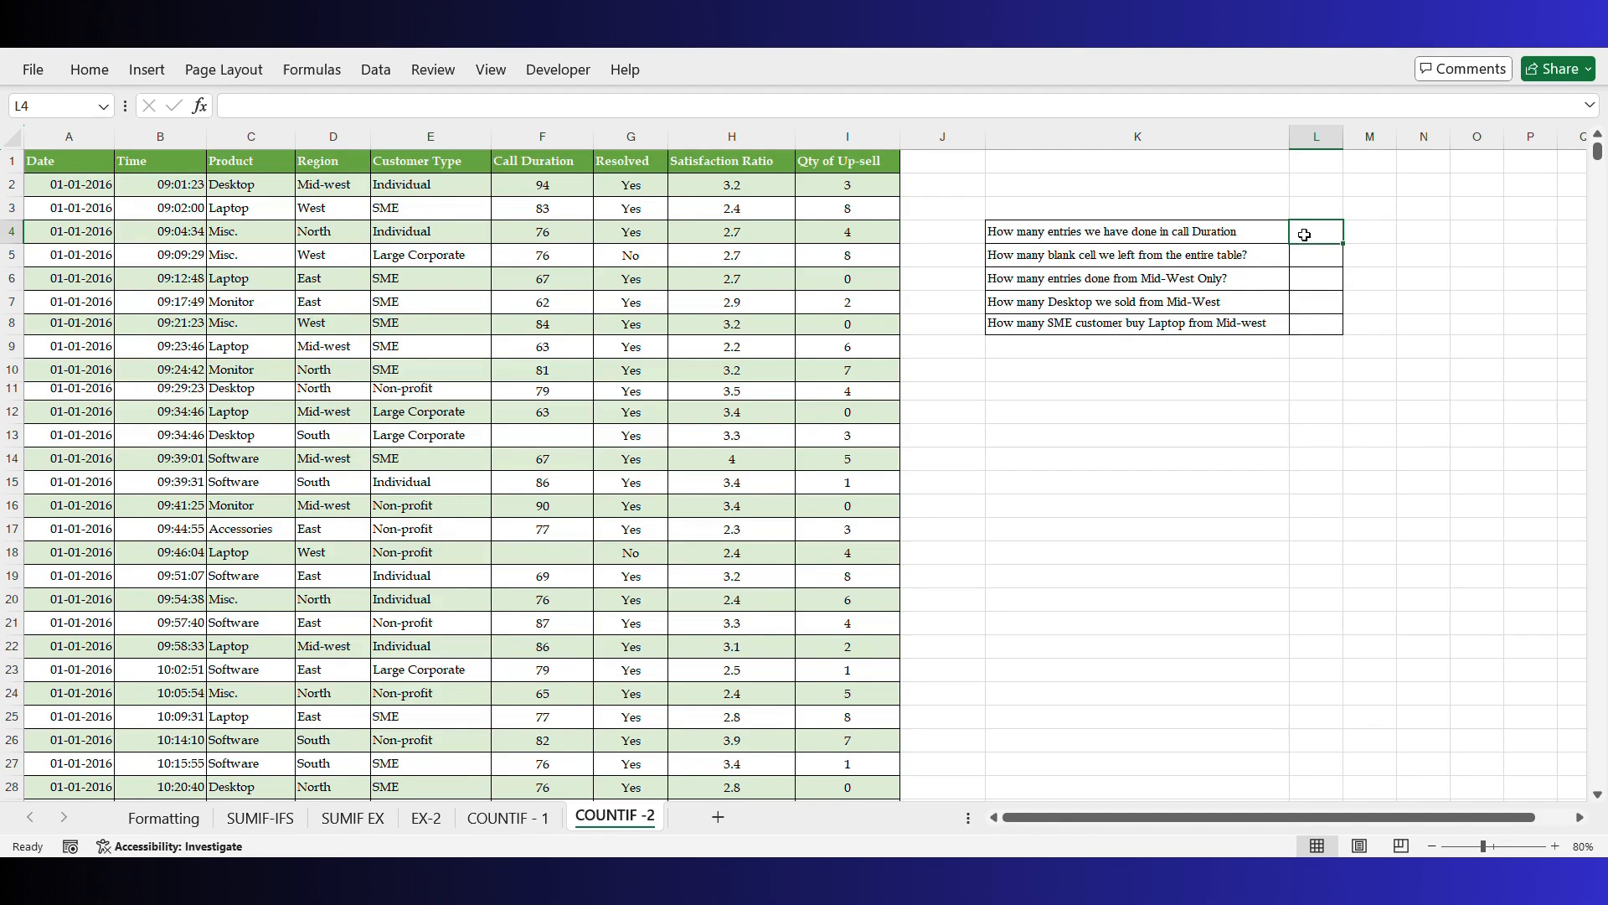
text(=)
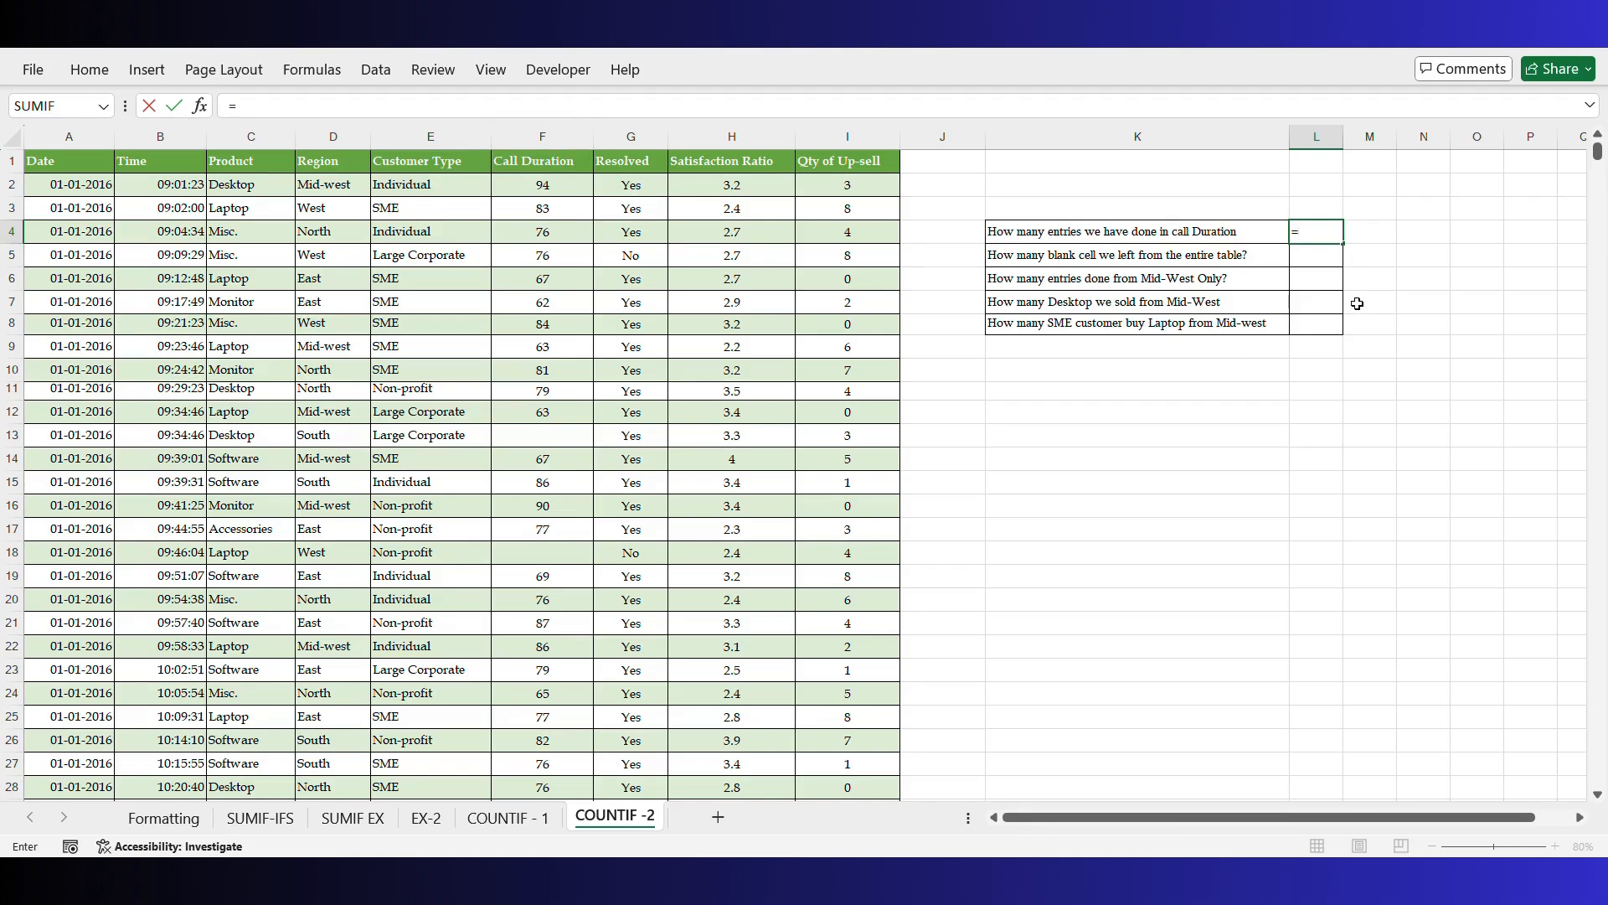
text(COUNTA()
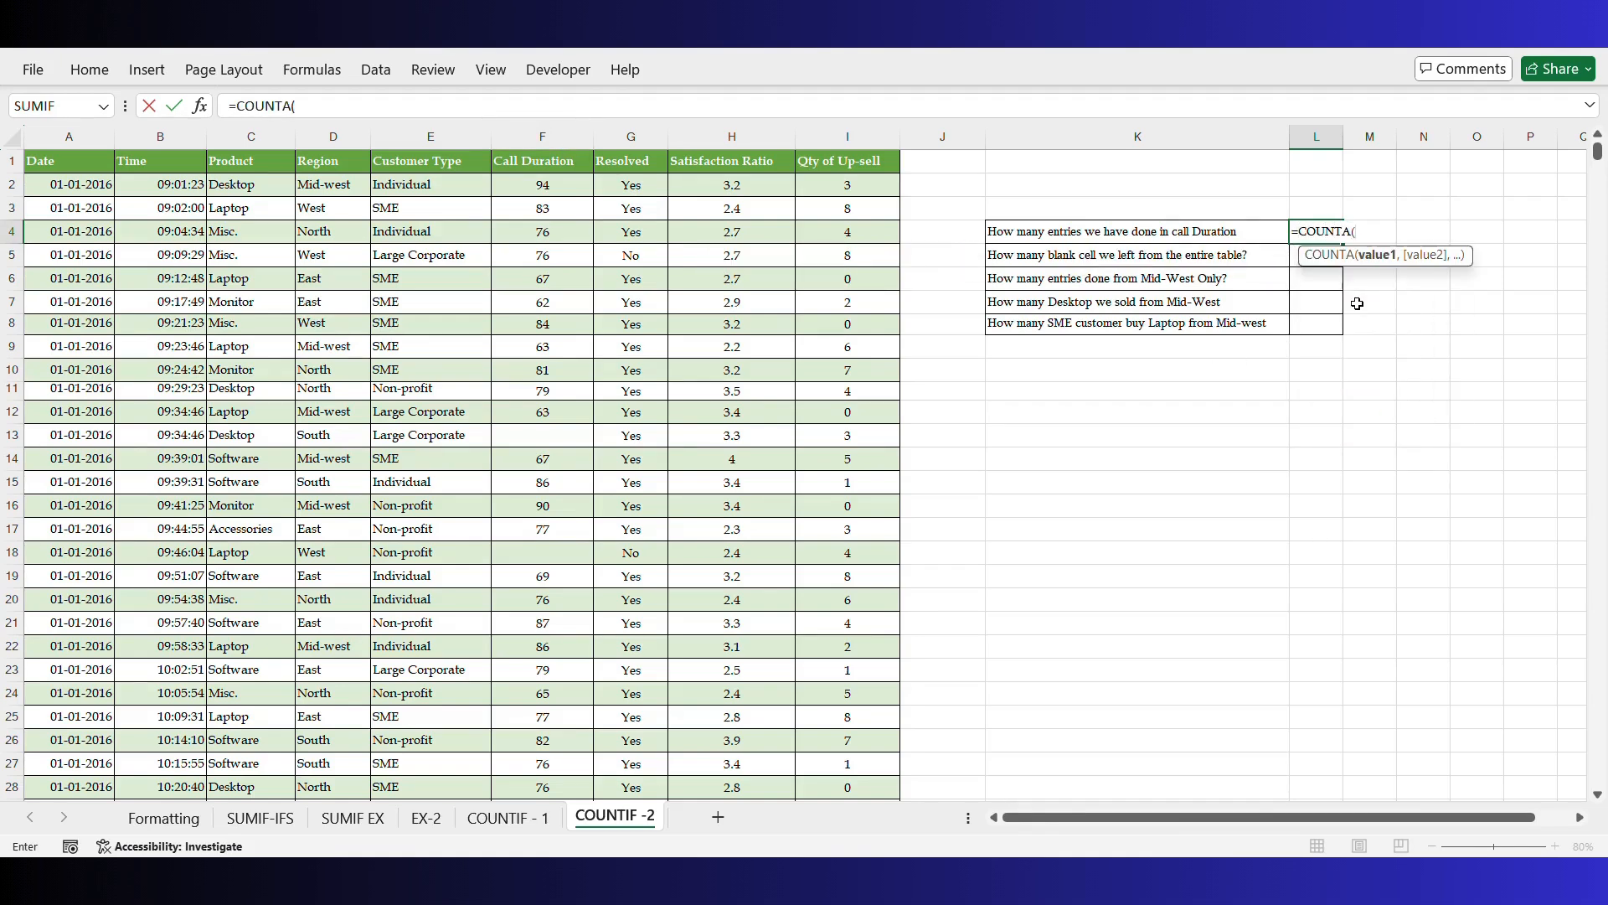
click(542, 135)
text(,)
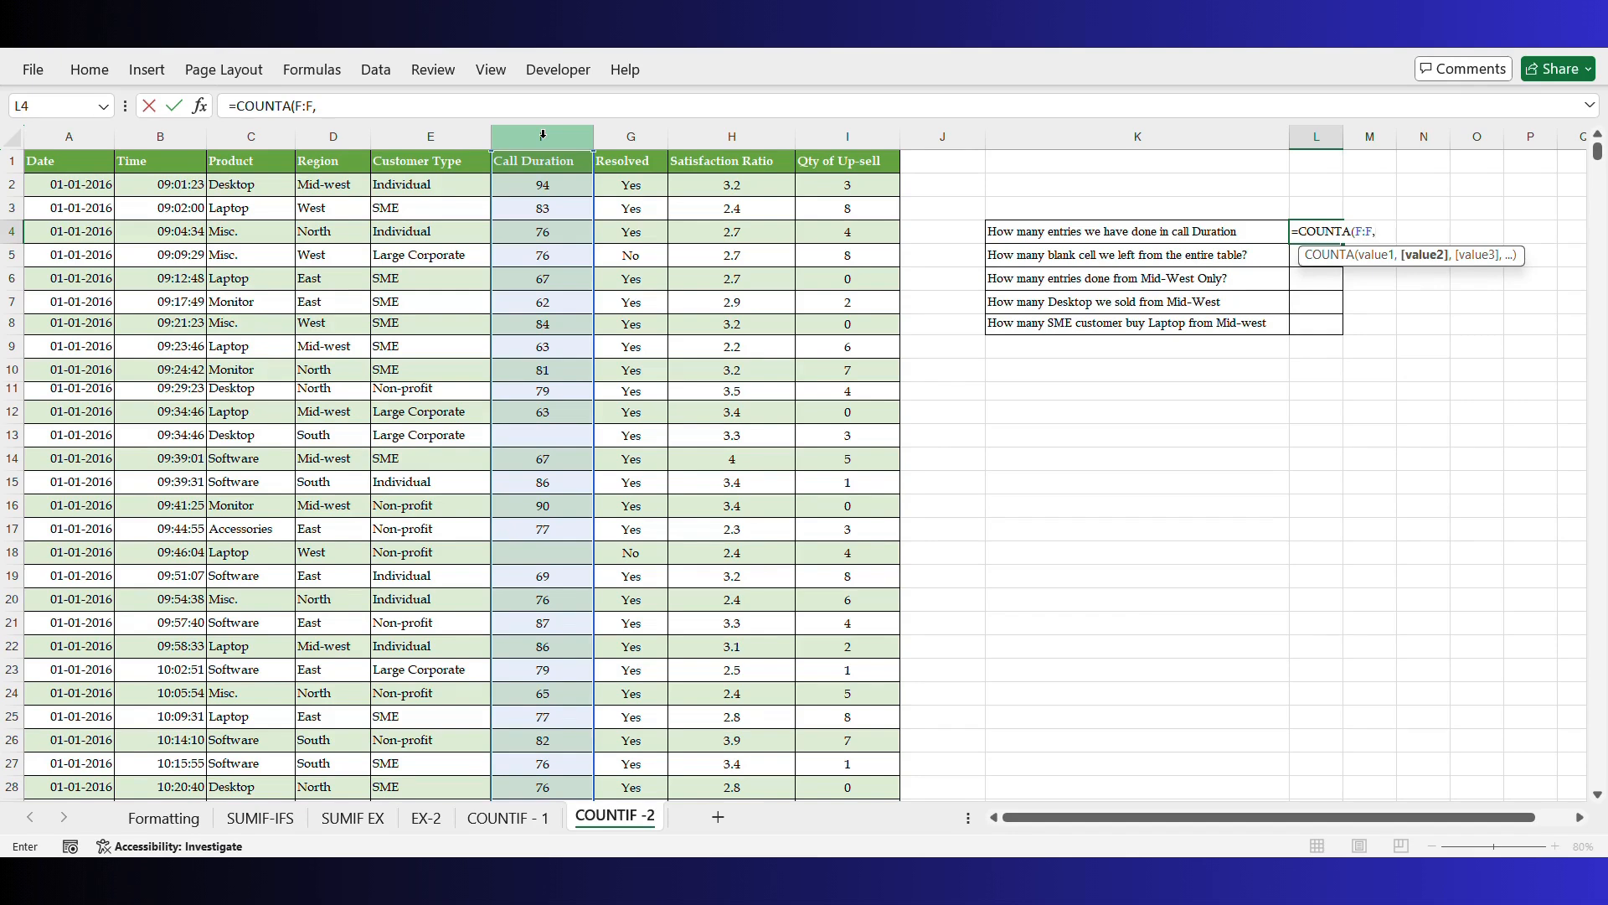
key(BackSpace)
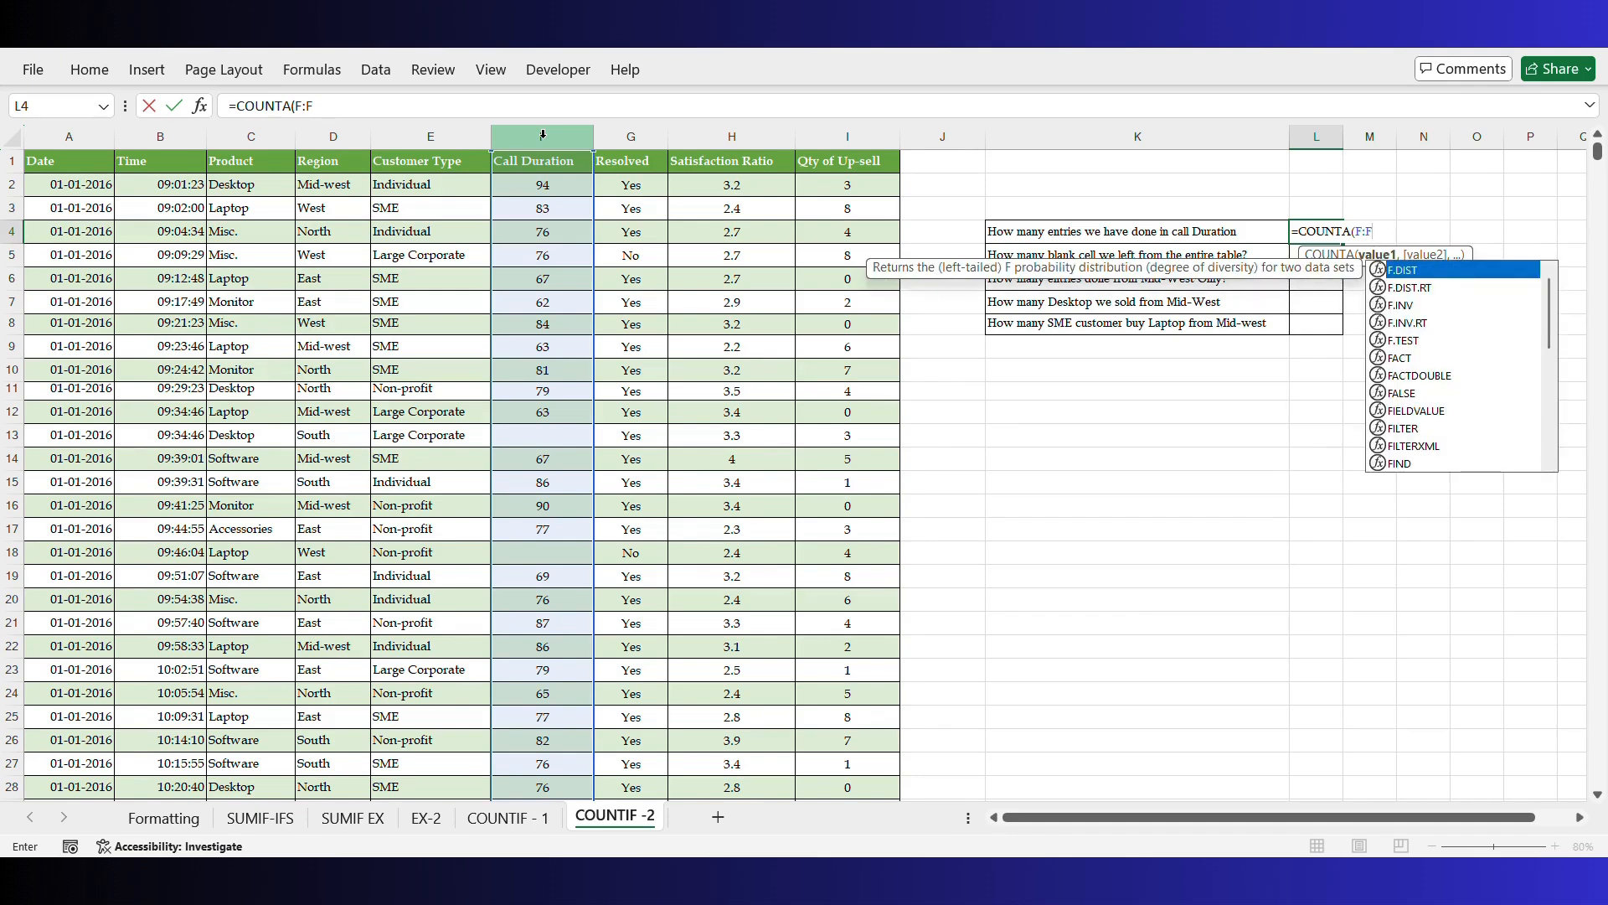
key(BackSpace)
key(BackSpace)
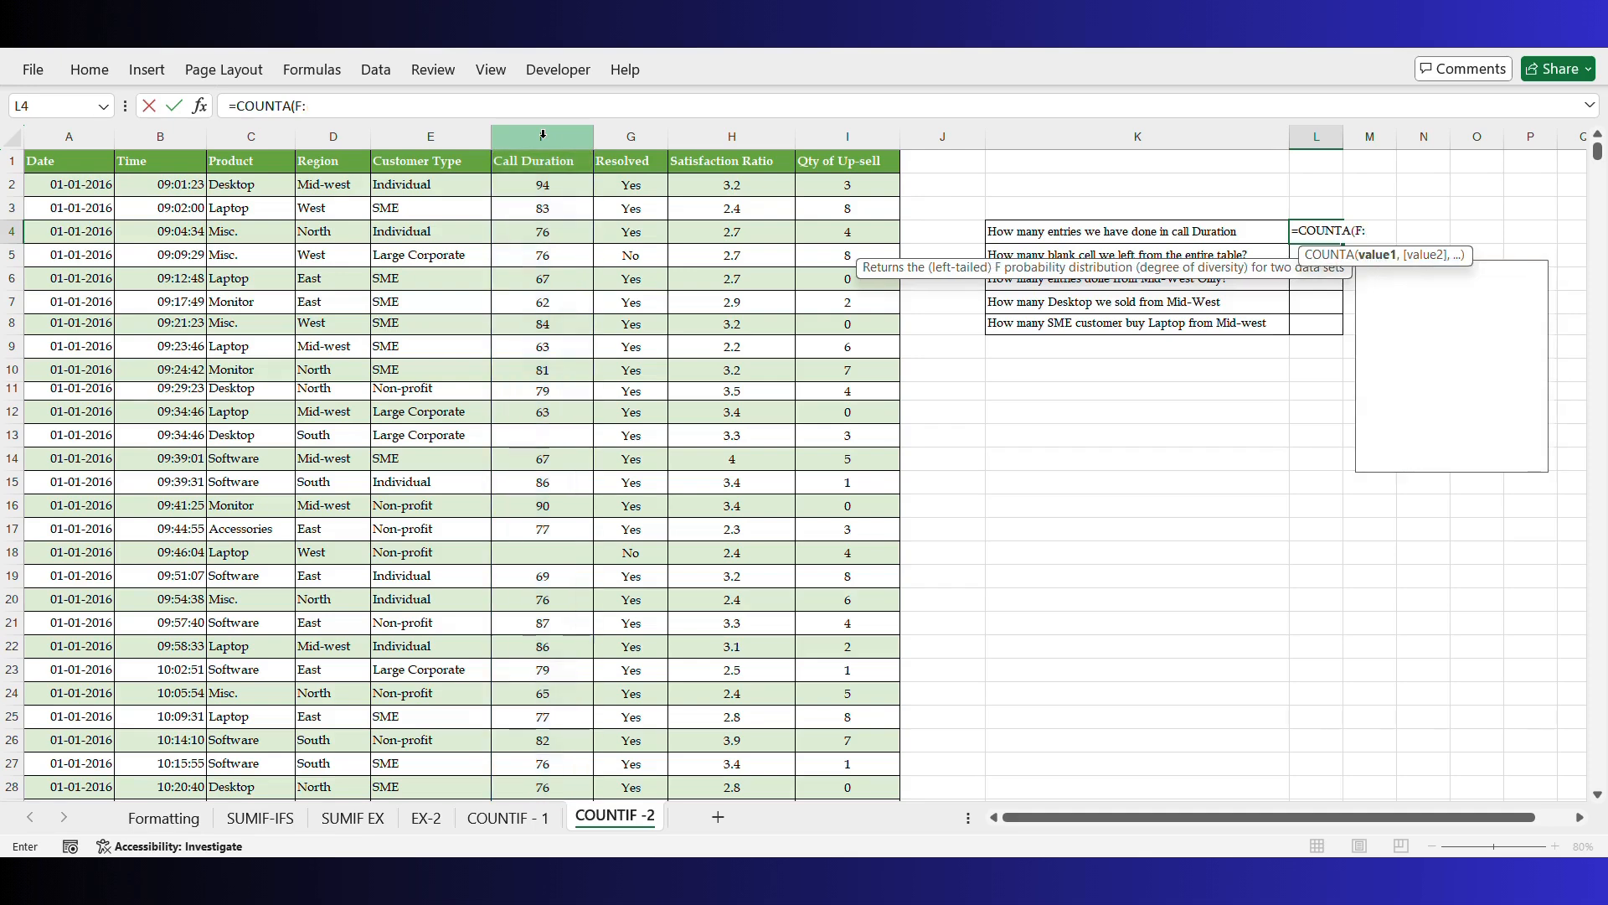
drag(565, 173, 578, 459)
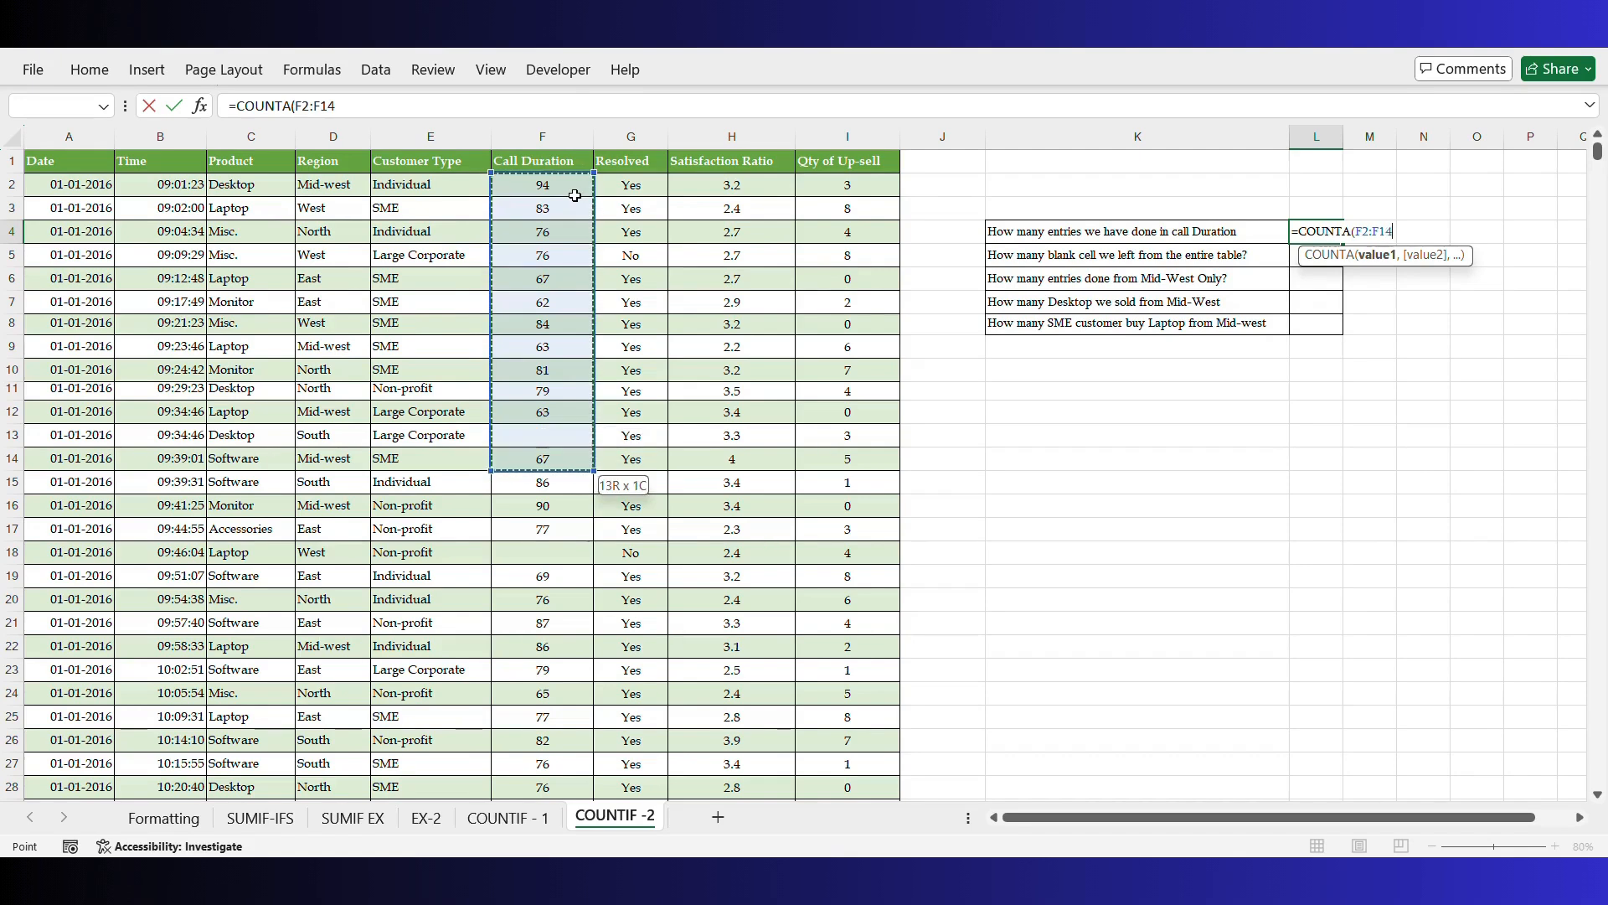
click(561, 133)
text())
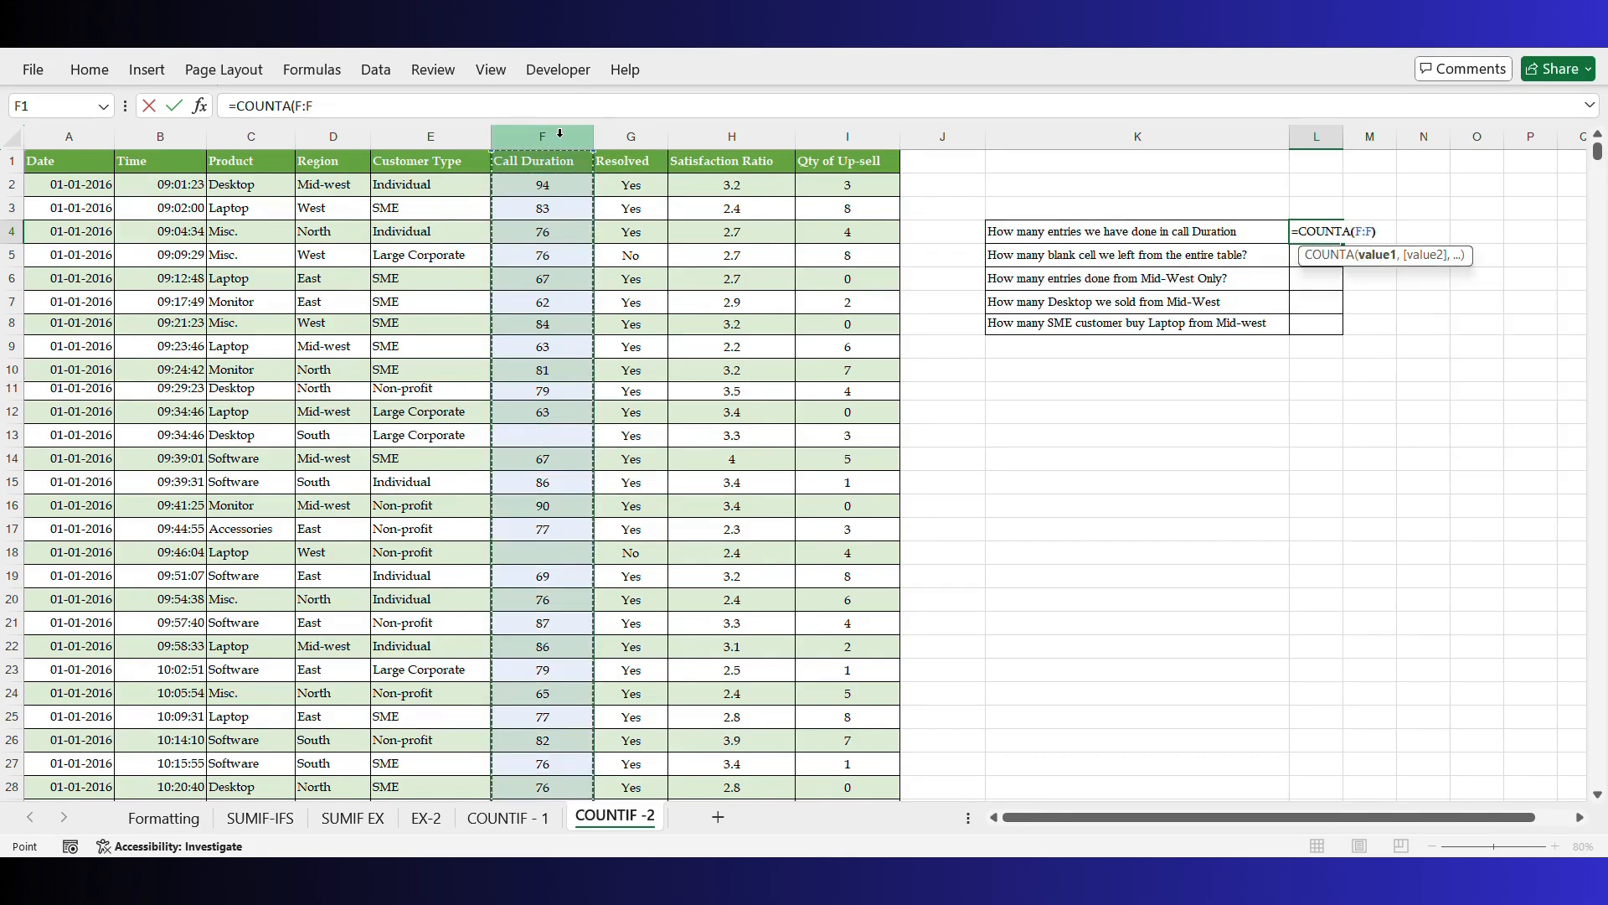
key(Return)
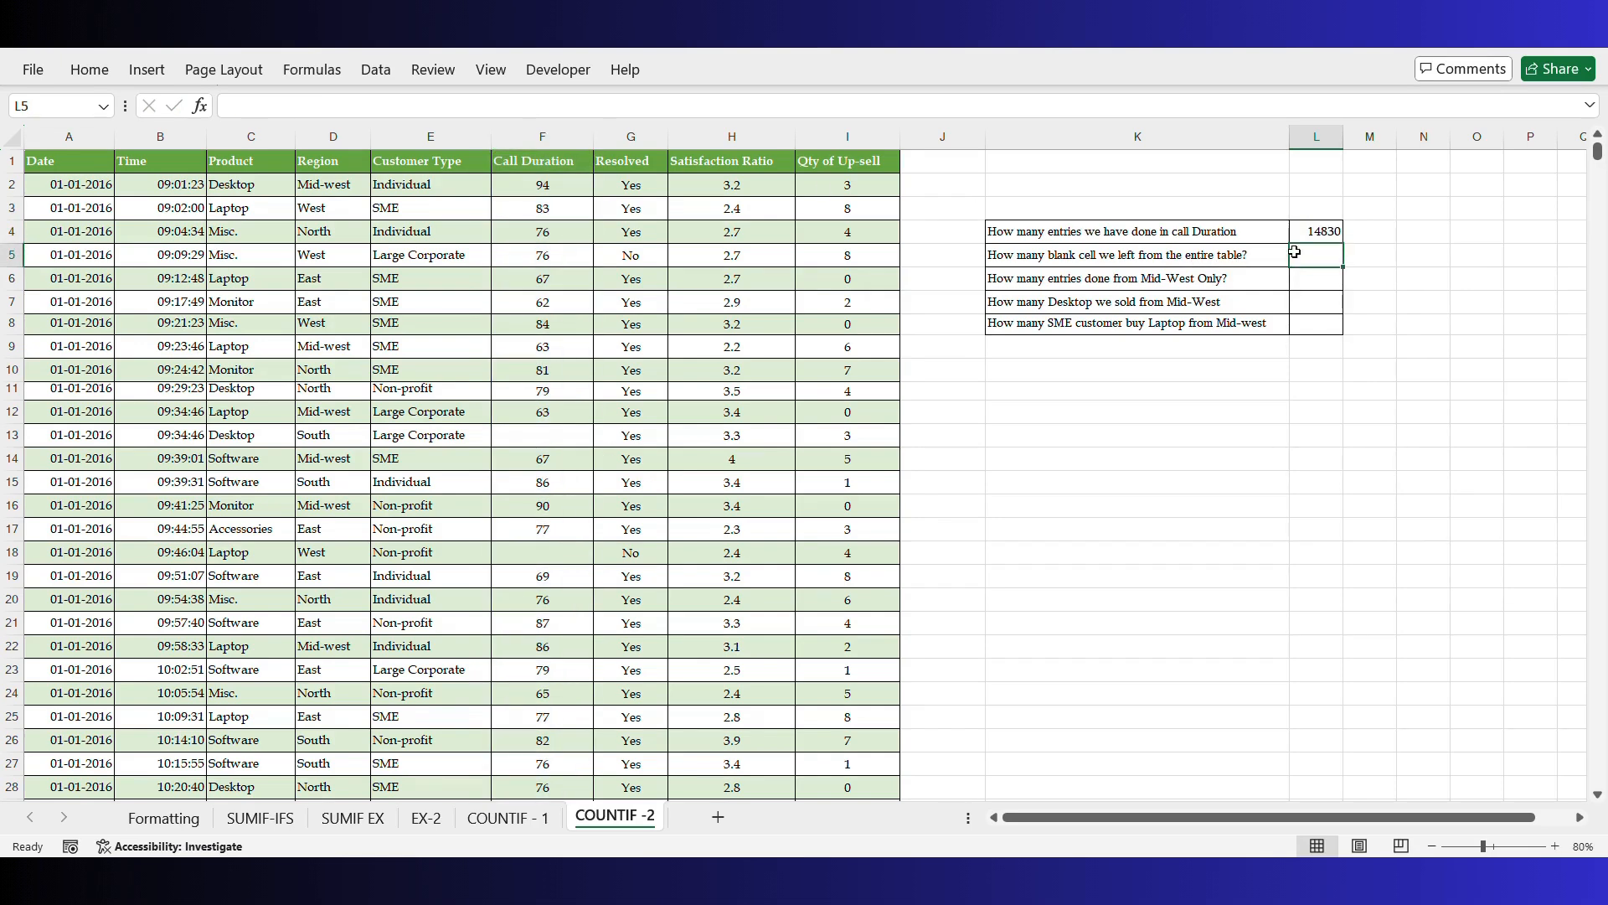
Change the COUNTA range in L4 to F2:F14833 so that the Call Duration header is excluded.
click(1324, 234)
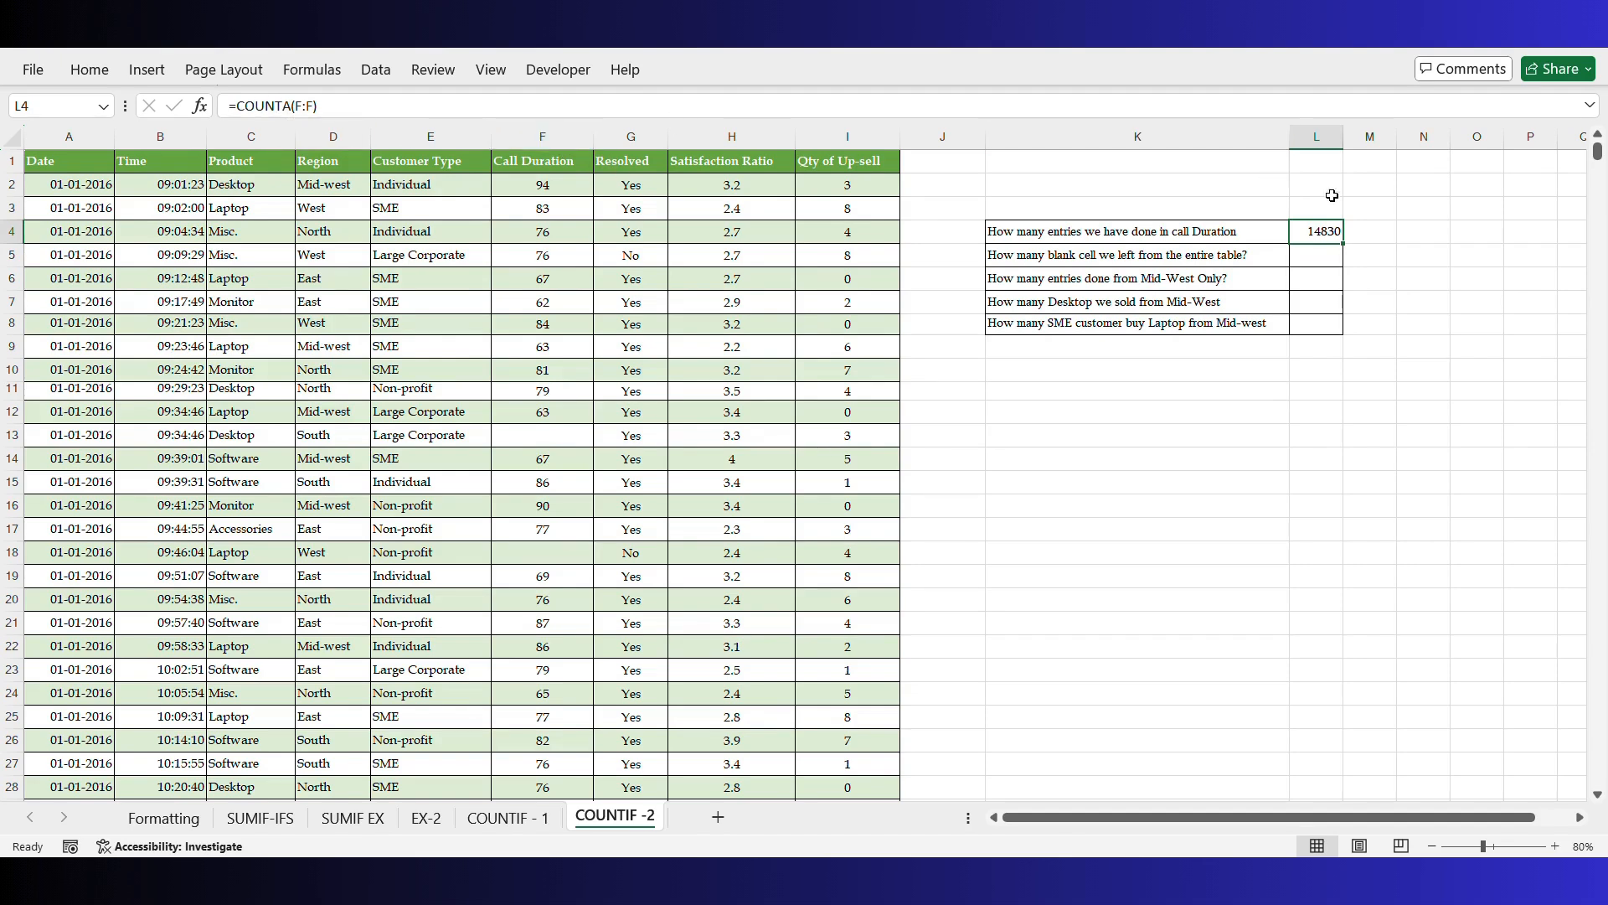
double_click(1330, 230)
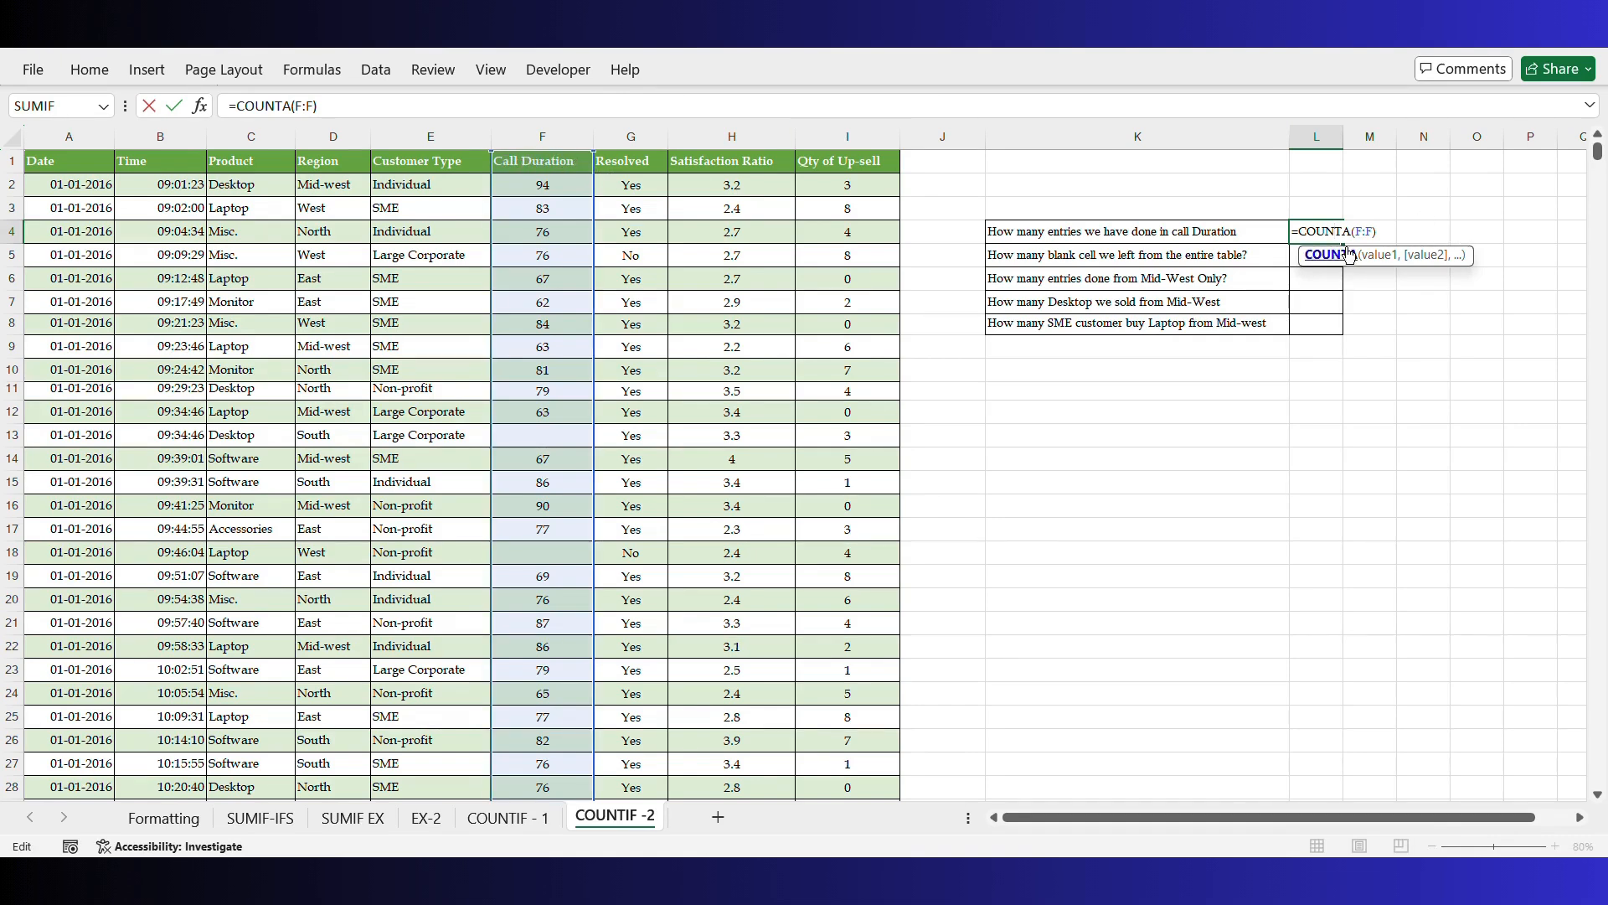
click(1370, 234)
key(BackSpace)
key(BackSpace)
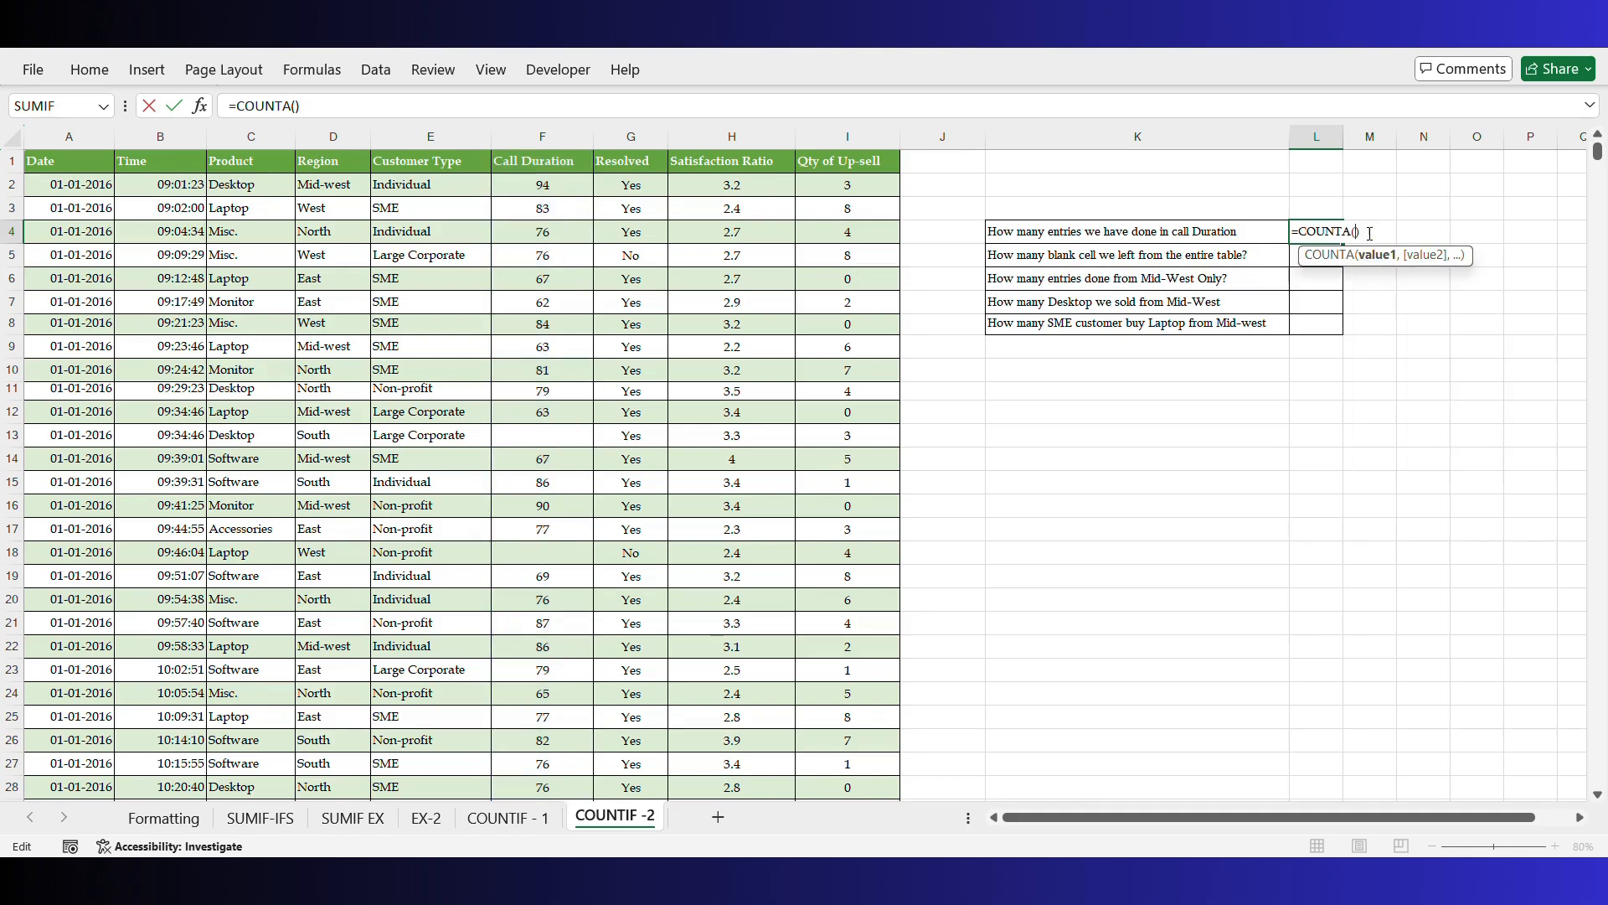
click(530, 186)
key(shift+Down)
key(shift+Down)
key(shift+Down)
key(shift+Down)
key(shift+Down)
key(shift+Down)
key(shift+Down)
key(shift+Down)
key(shift+Down)
key(shift+Down)
key(shift+Down)
key(shift+Down)
key(shift+Down)
key(shift+Down)
key(shift+Down)
key(shift+Down)
key(shift+Down)
key(ctrl+shift+Down)
key(ctrl+shift+Down)
key(ctrl+shift+Down)
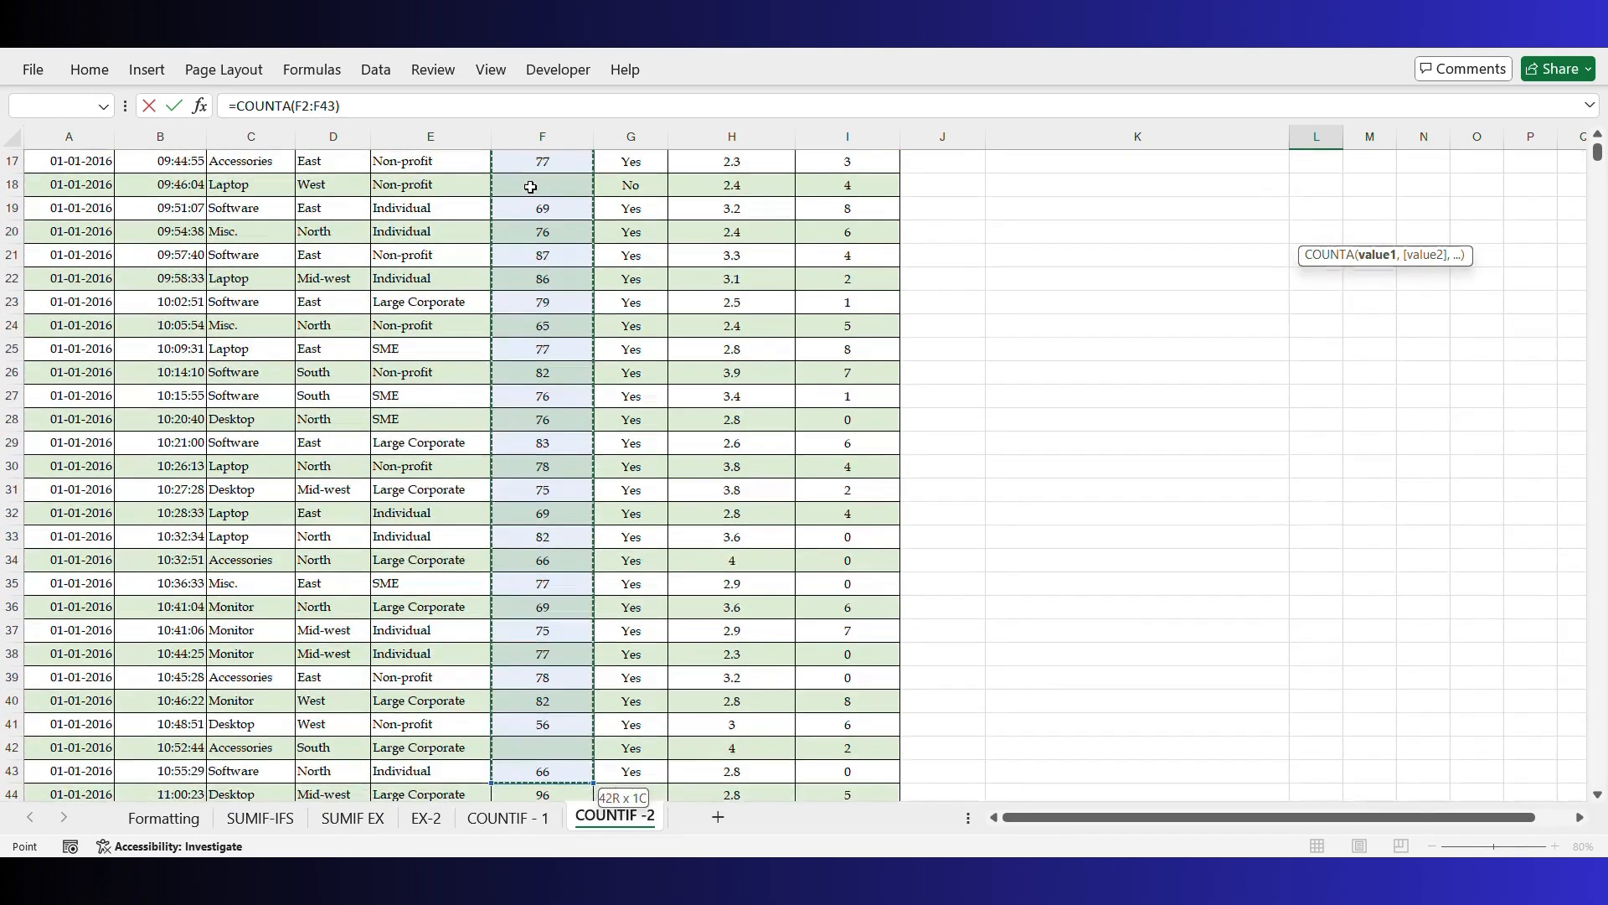
key(Return)
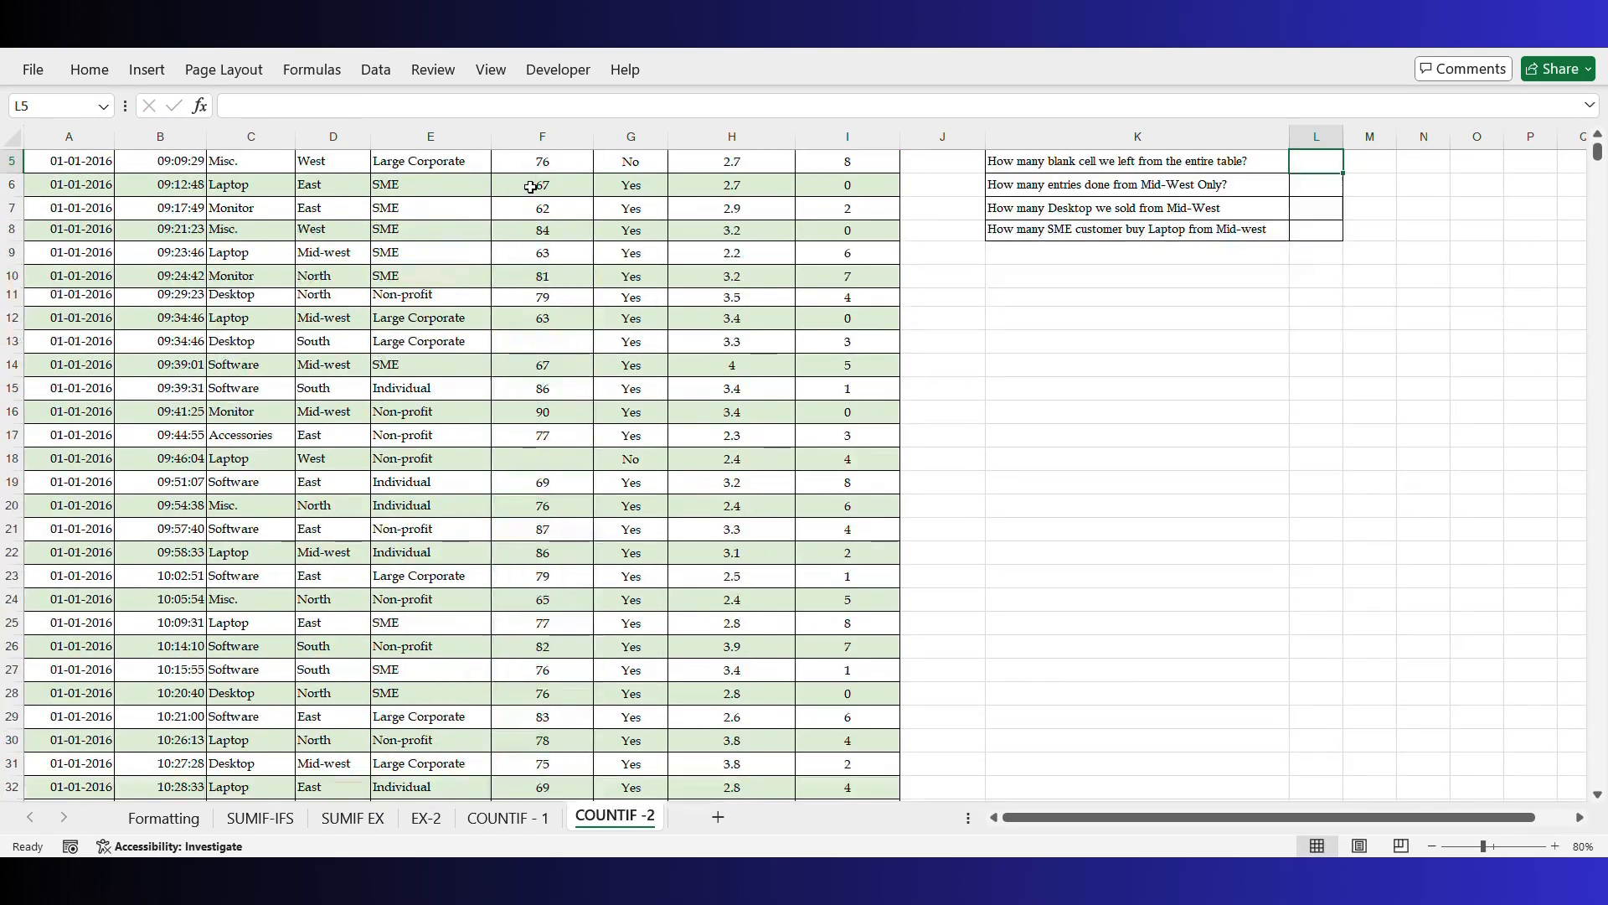
scroll(1600, 167, up, 2)
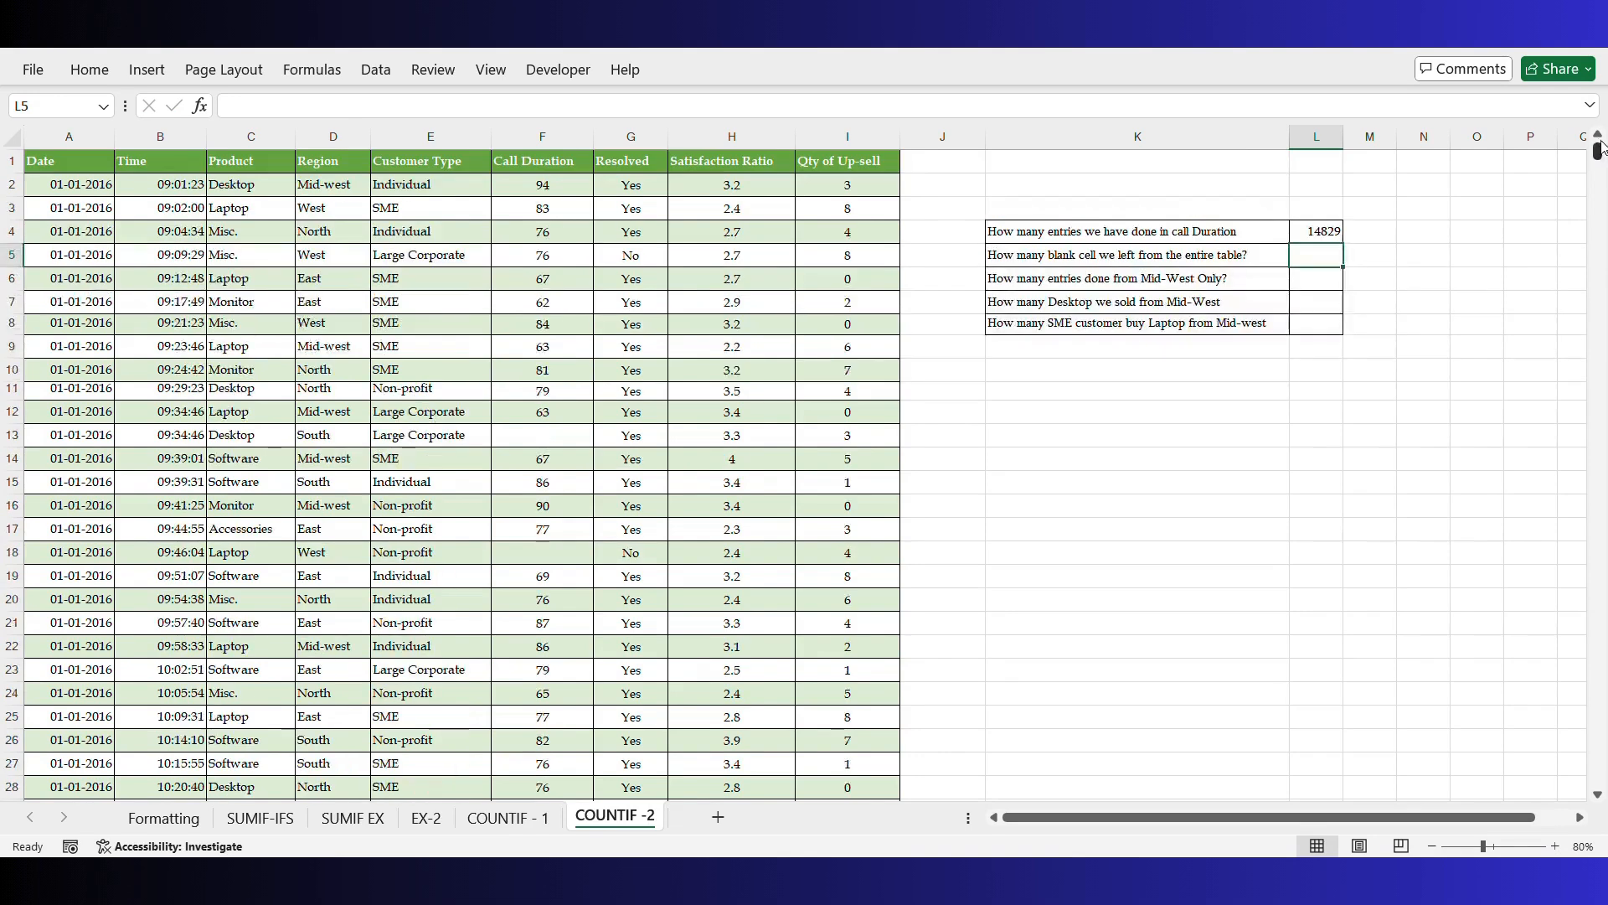
click(1309, 237)
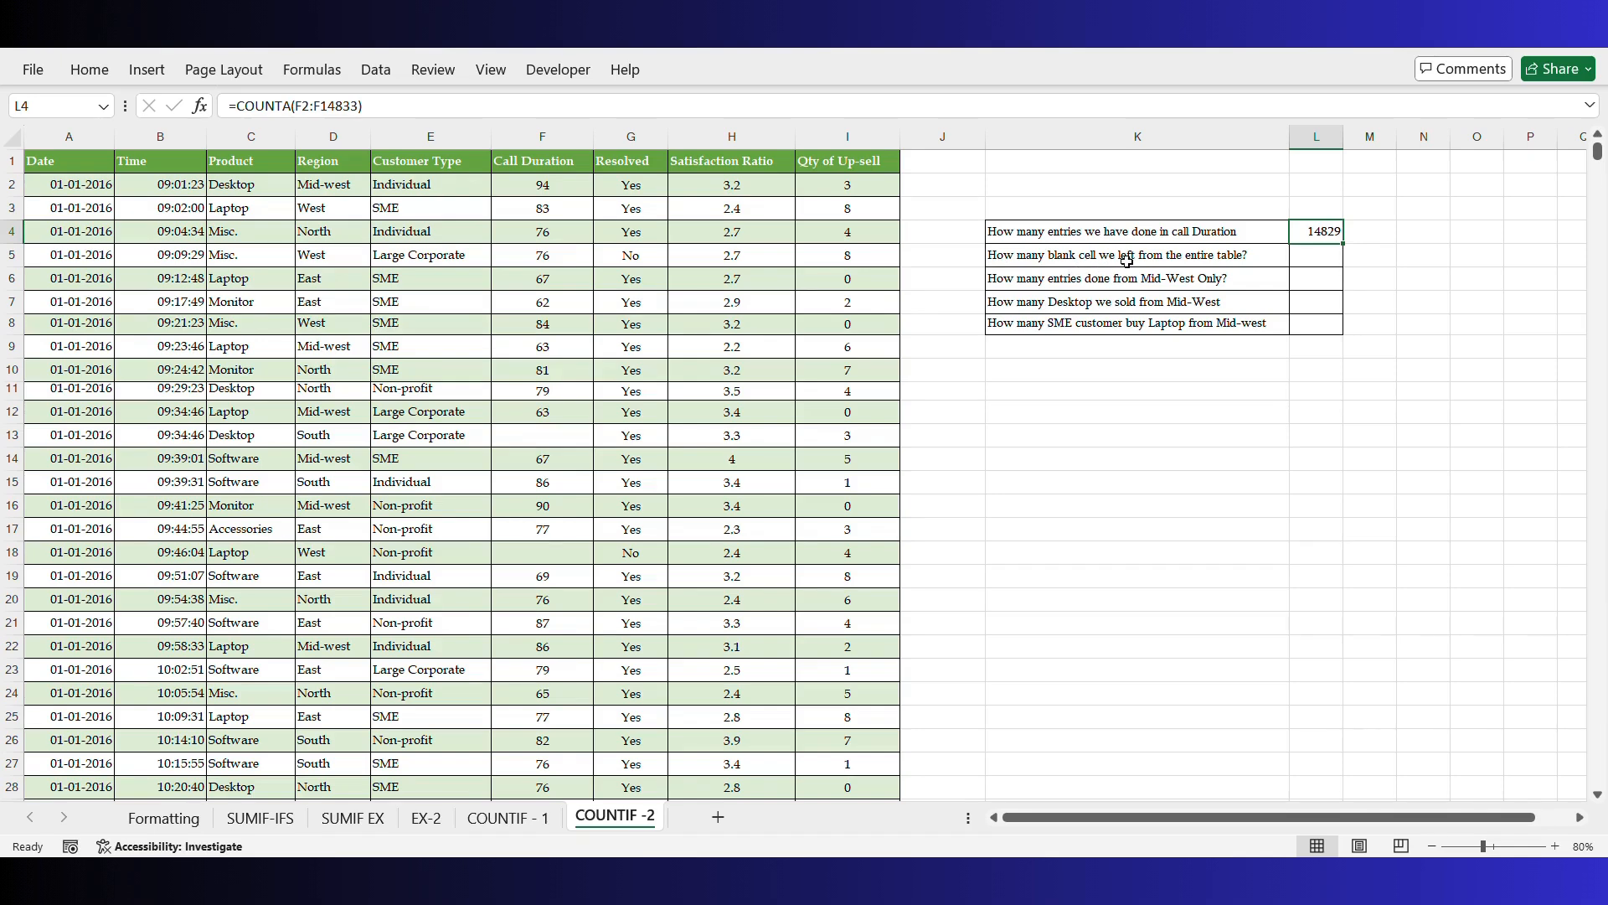
In L5, count the blank cells across the entire data table, from A2 down to row 14833, with the COUNTBLANK function.
click(1318, 254)
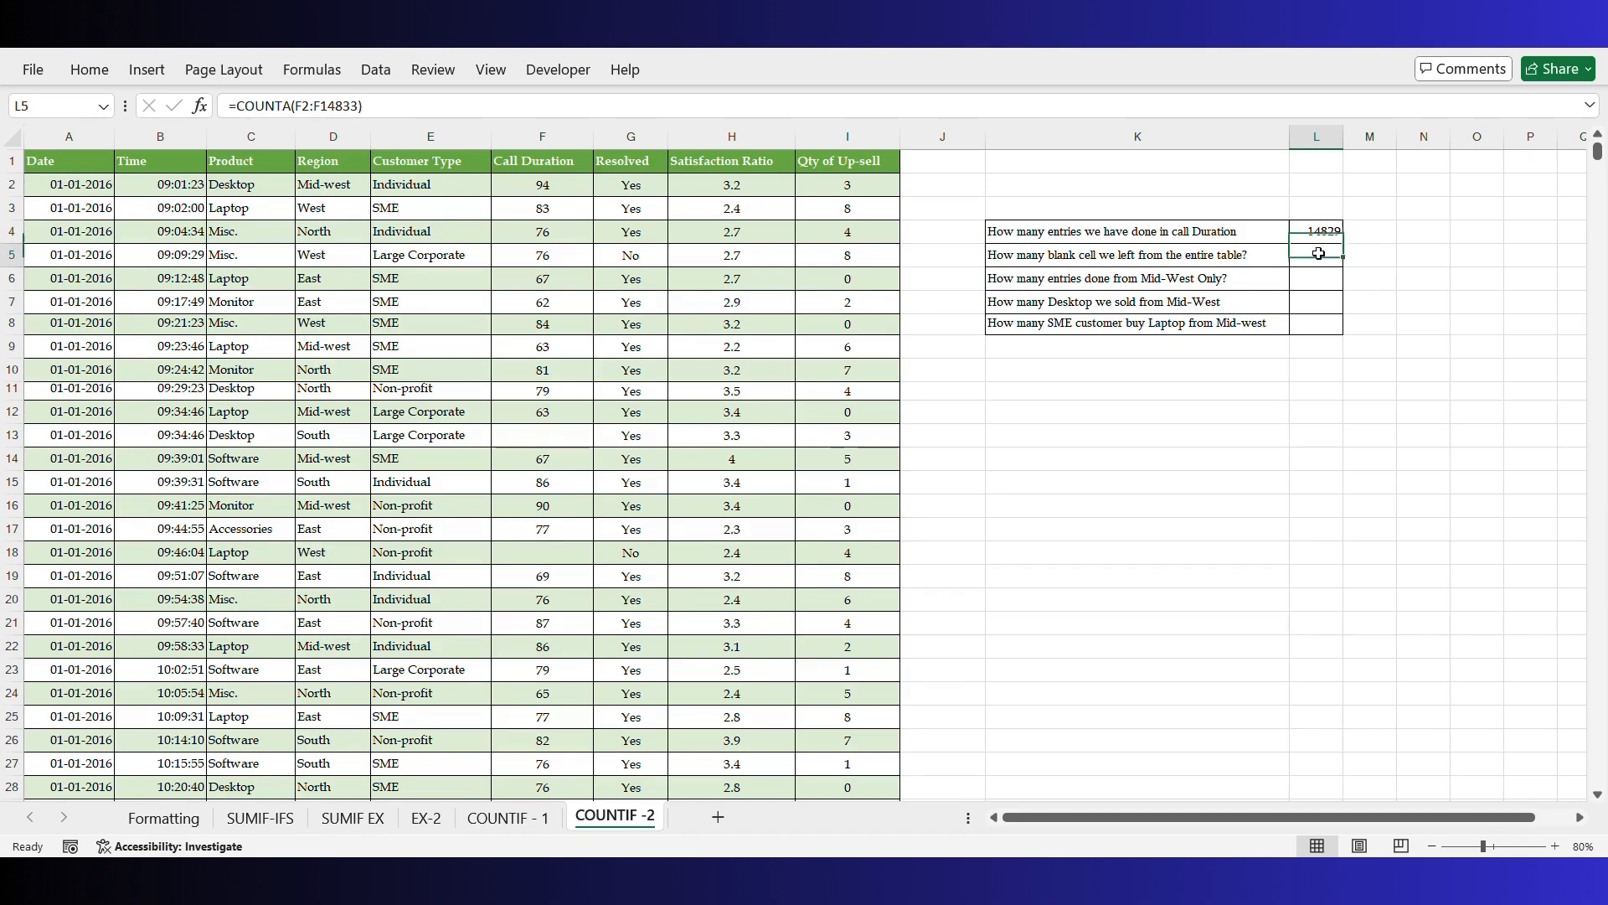
text(=COU)
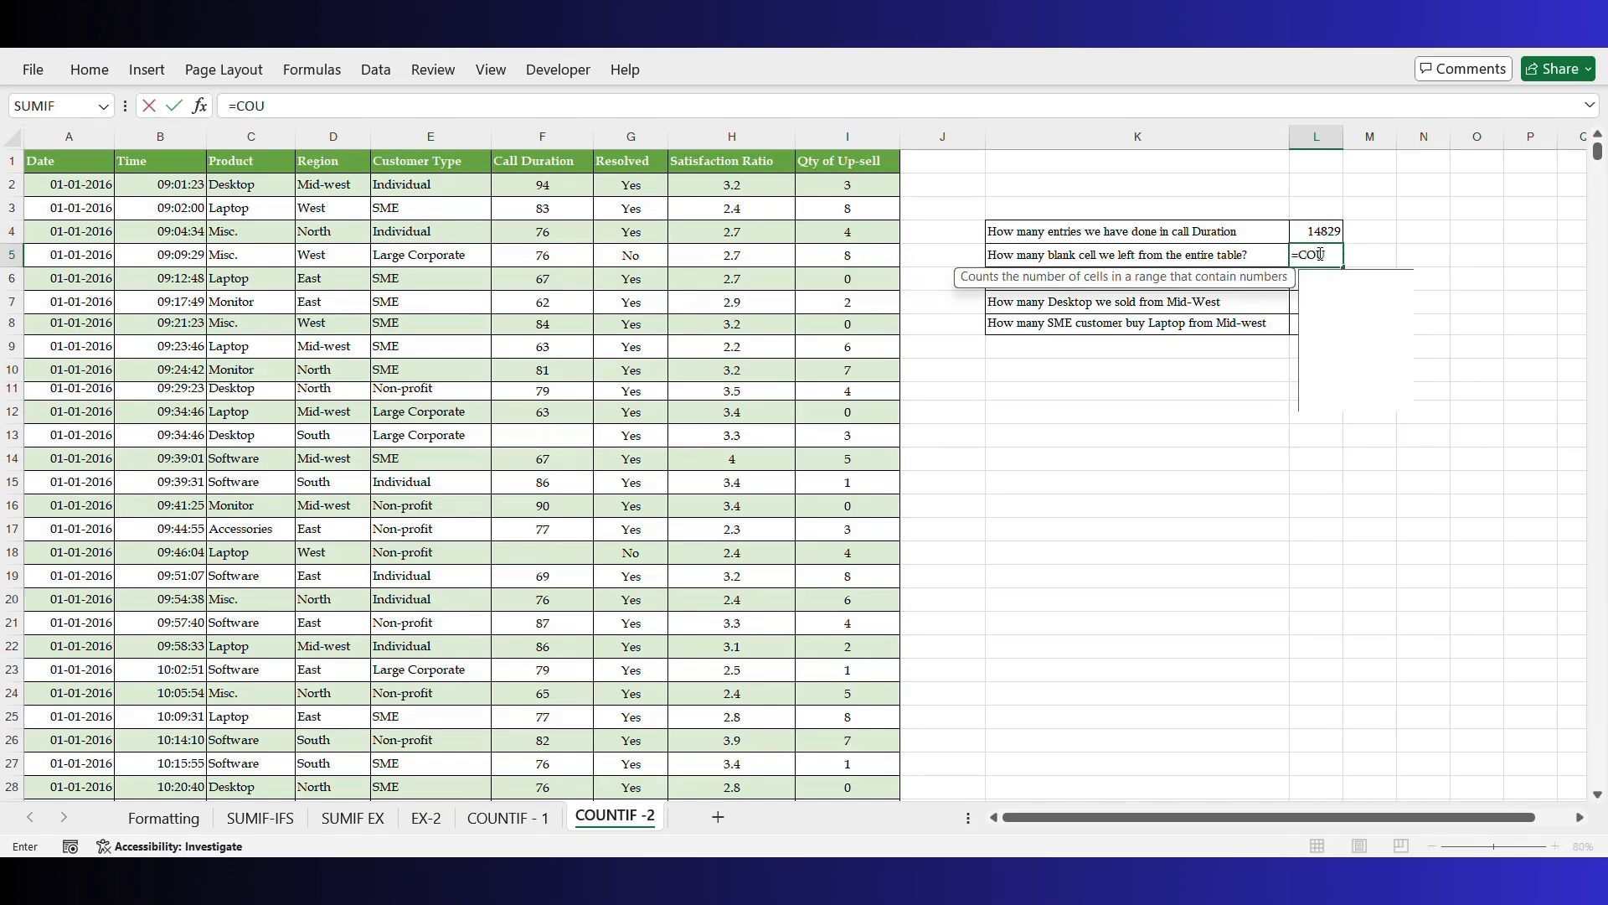
text(NTBLANK()
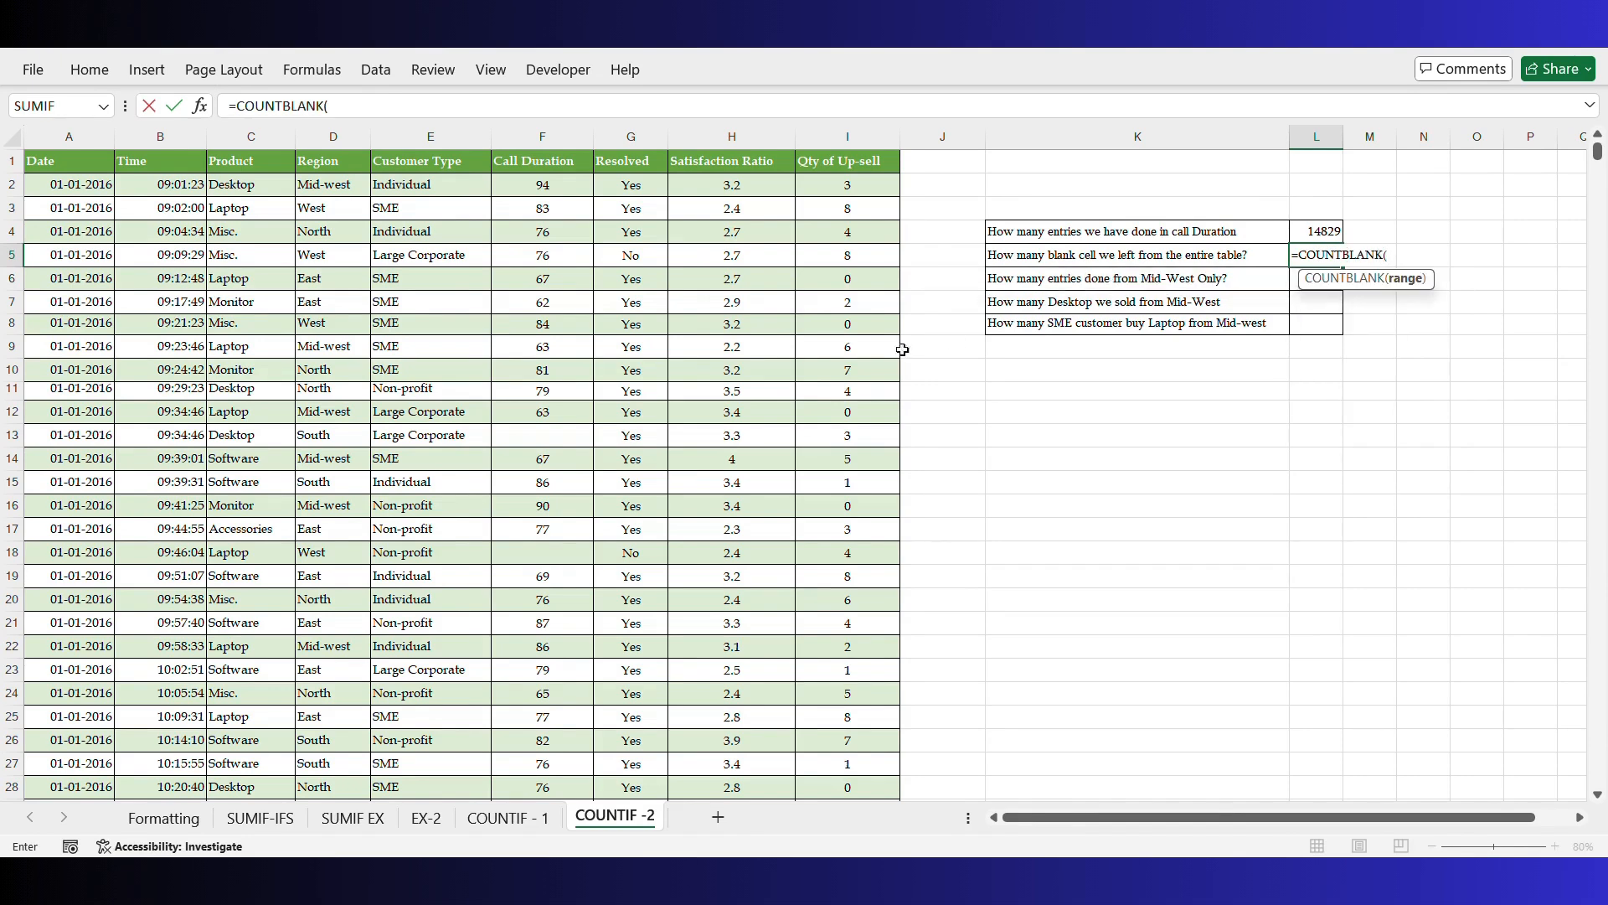
click(50, 184)
key(ctrl+shift+Down)
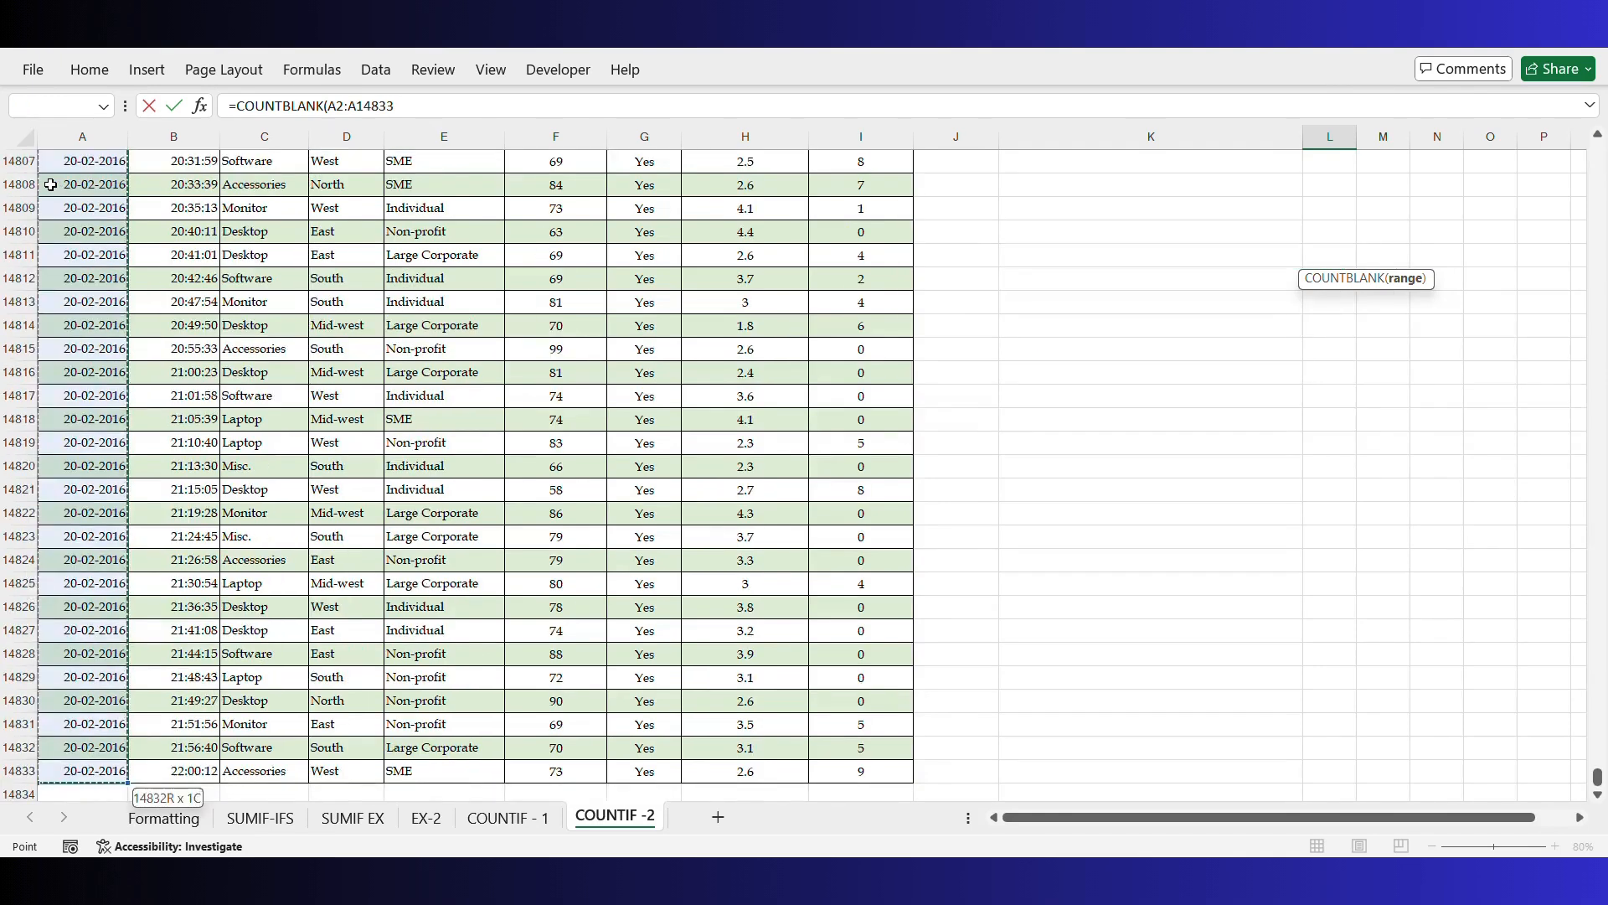
key(shift+Right)
key(shift+Right)
key(shift+Right)
key(shift+Right)
key(shift+Right)
key(shift+Right)
key(shift+Right)
key(shift+Right)
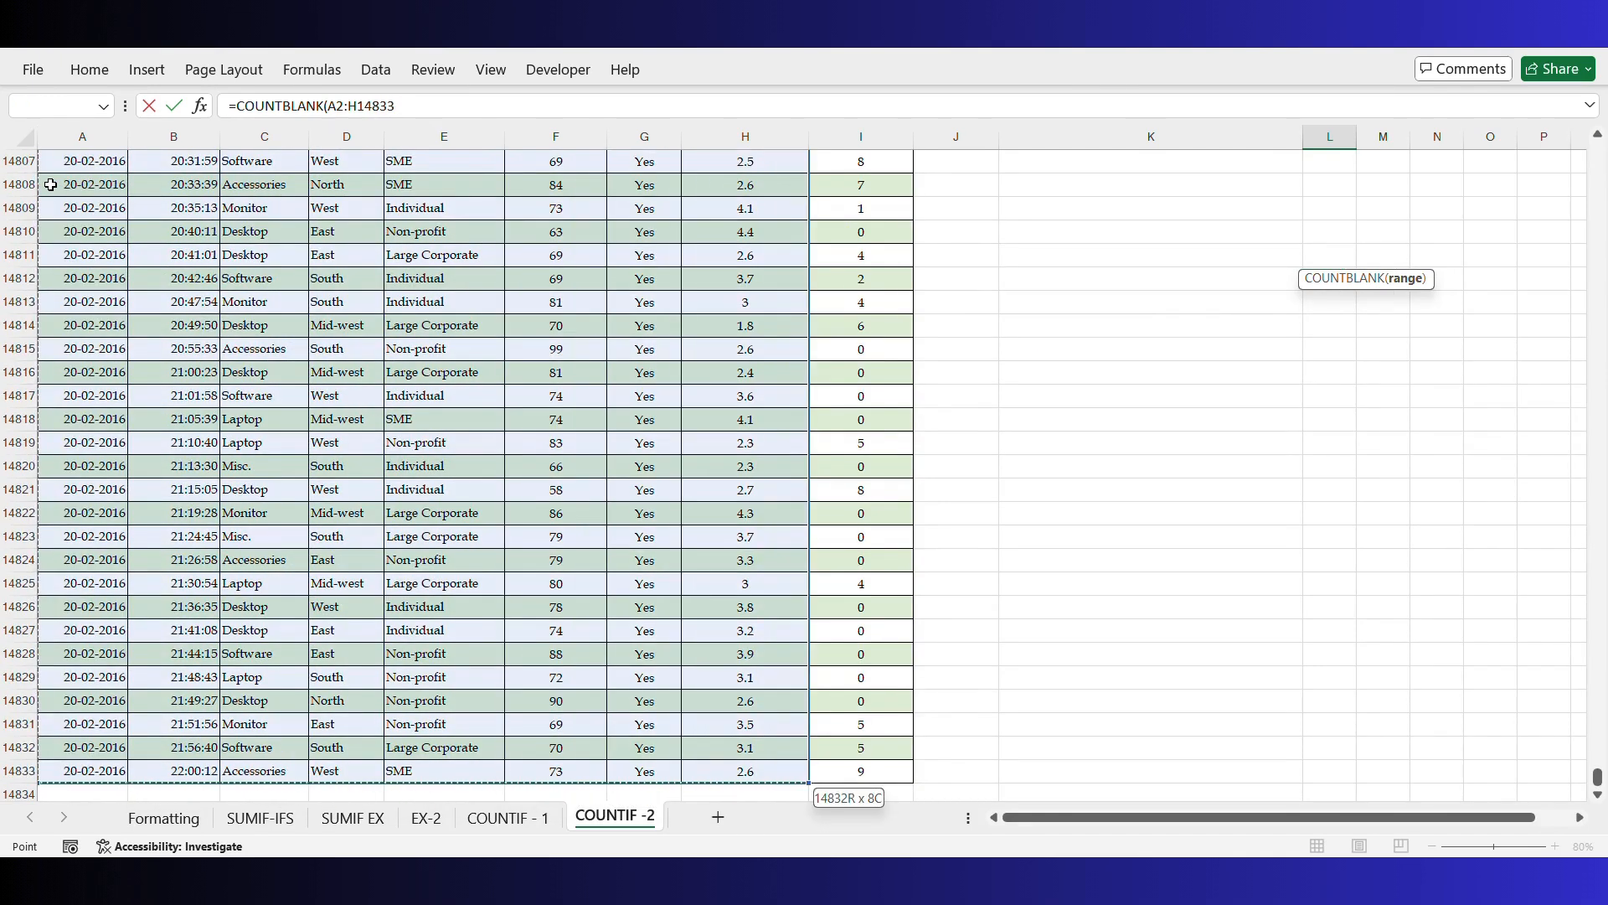
key(Escape)
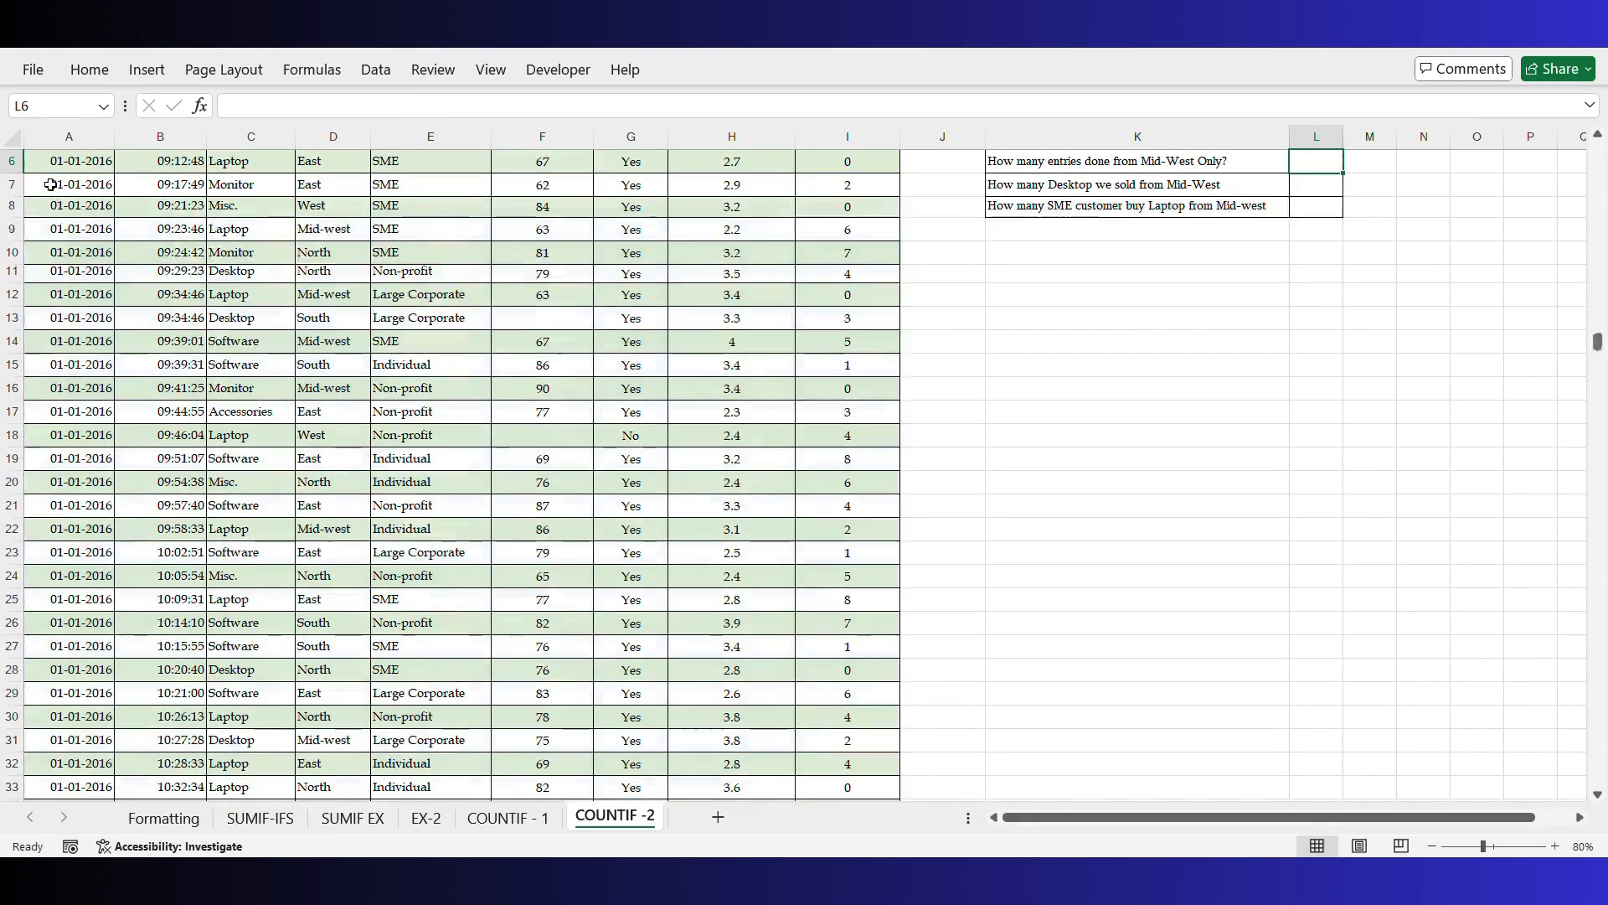
click(1599, 139)
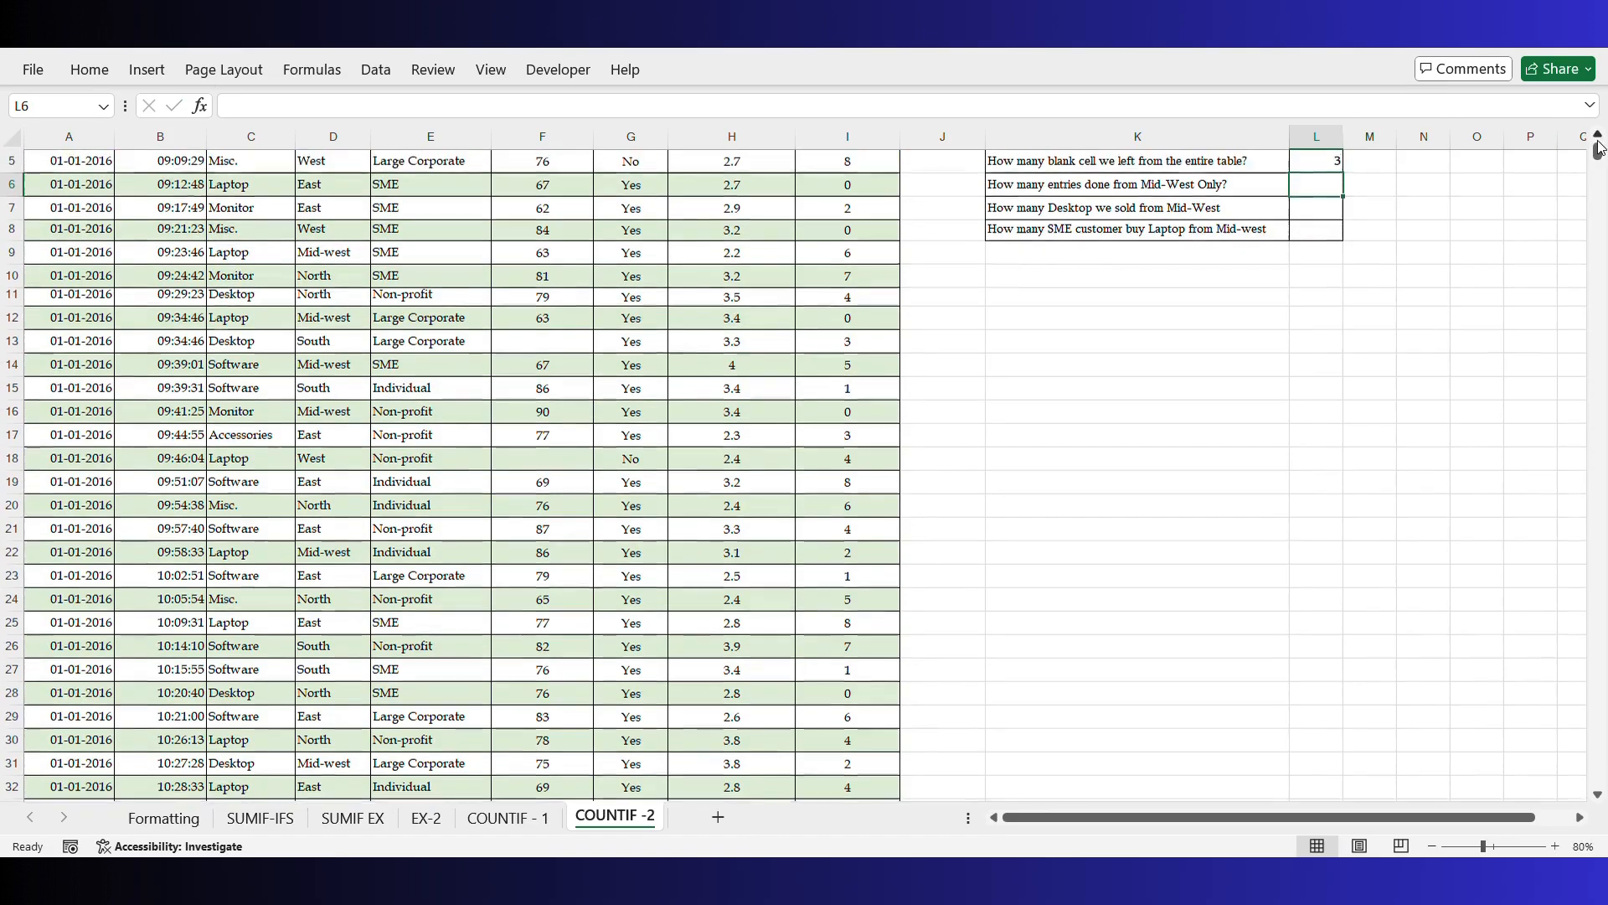
click(1598, 138)
click(1598, 138)
click(1599, 138)
click(1598, 138)
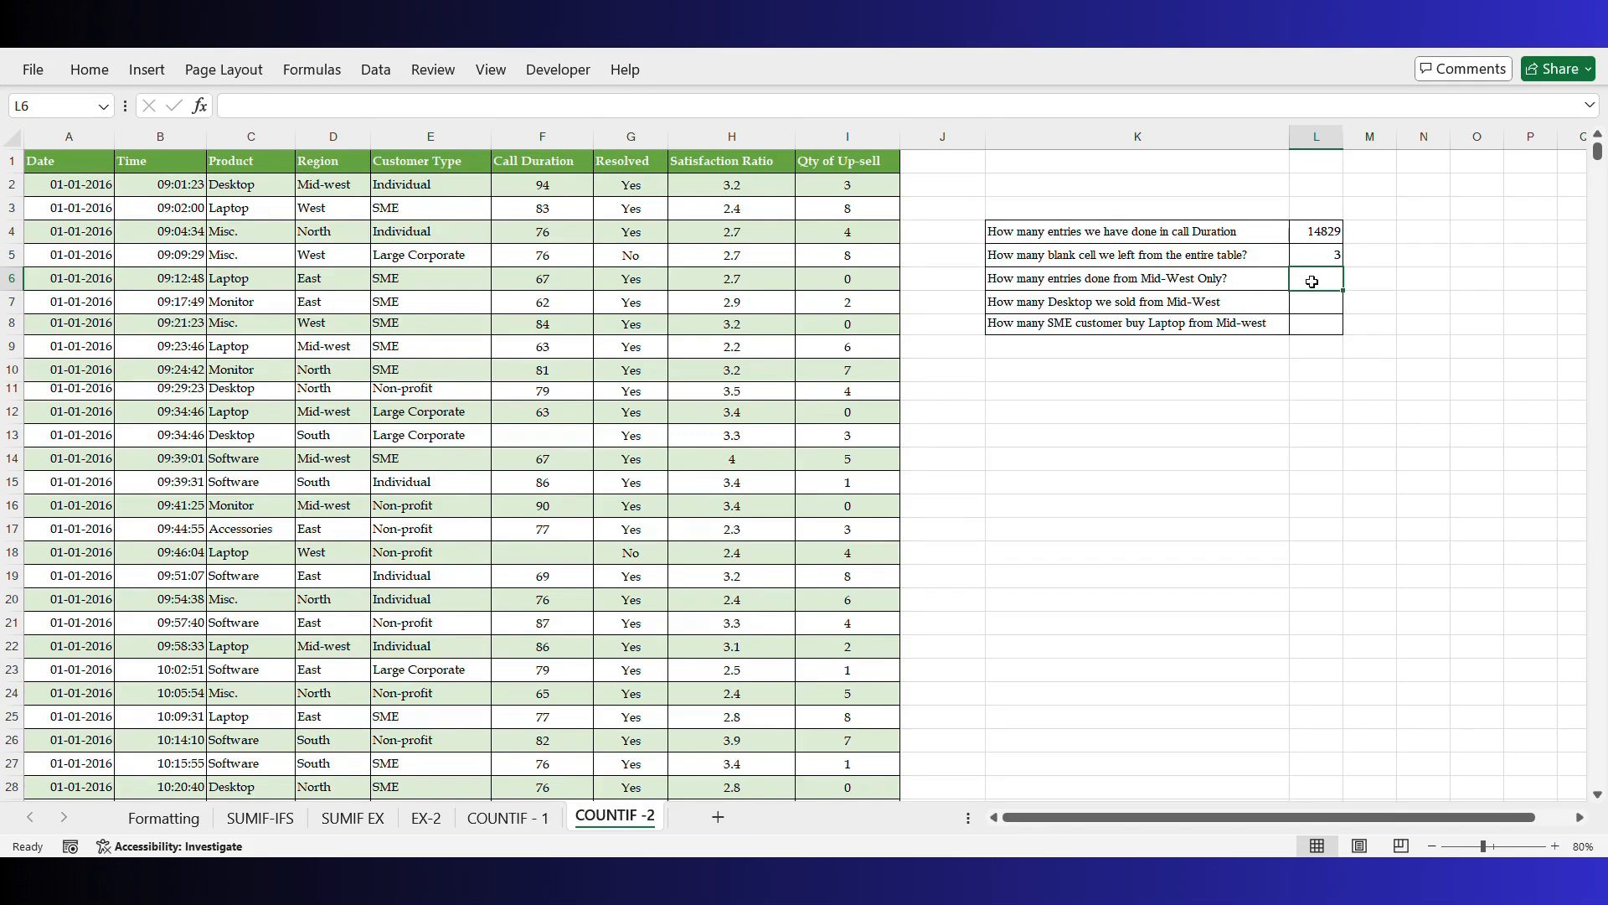
In L6, count the Mid-west entries with =COUNTIF(D:D,D2).
text(=COUNTI)
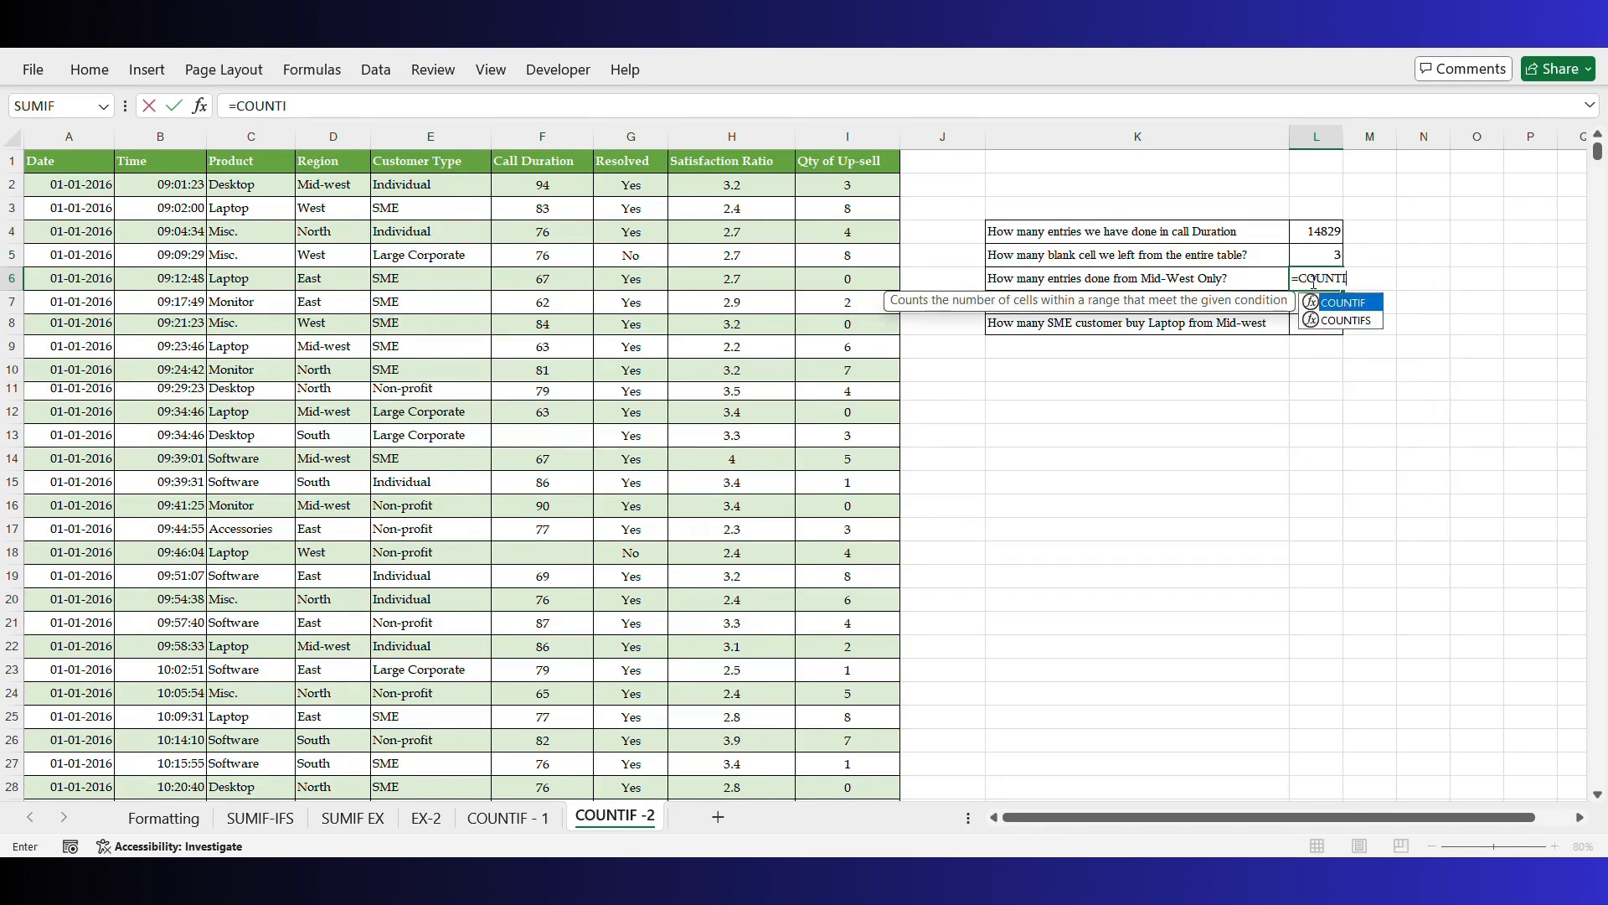
text(F()
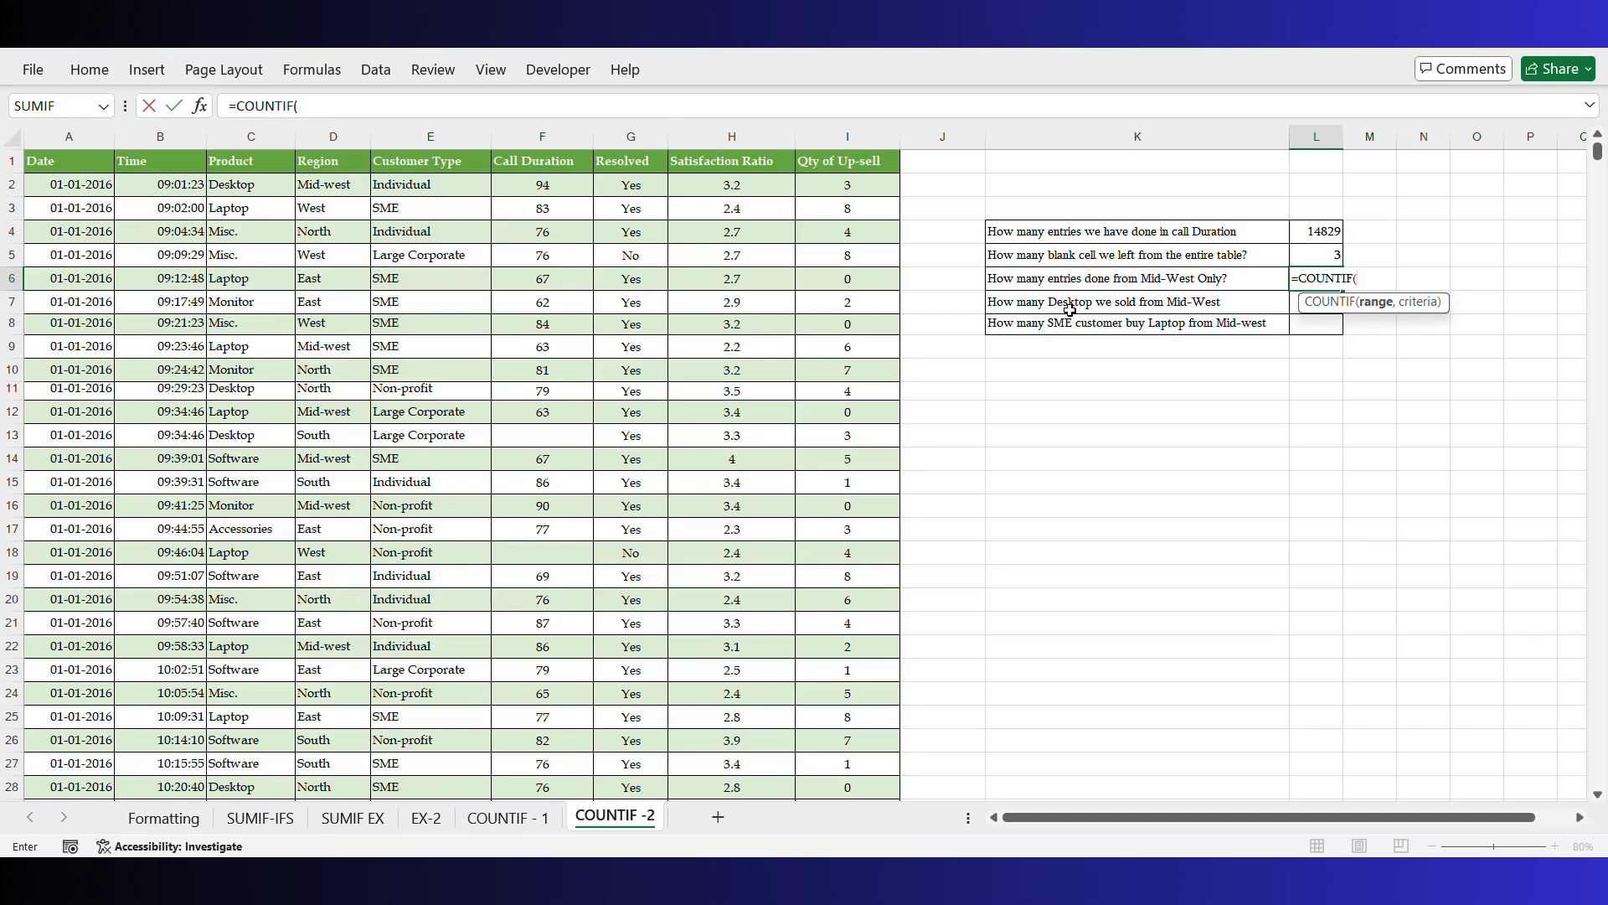
click(332, 139)
text(,)
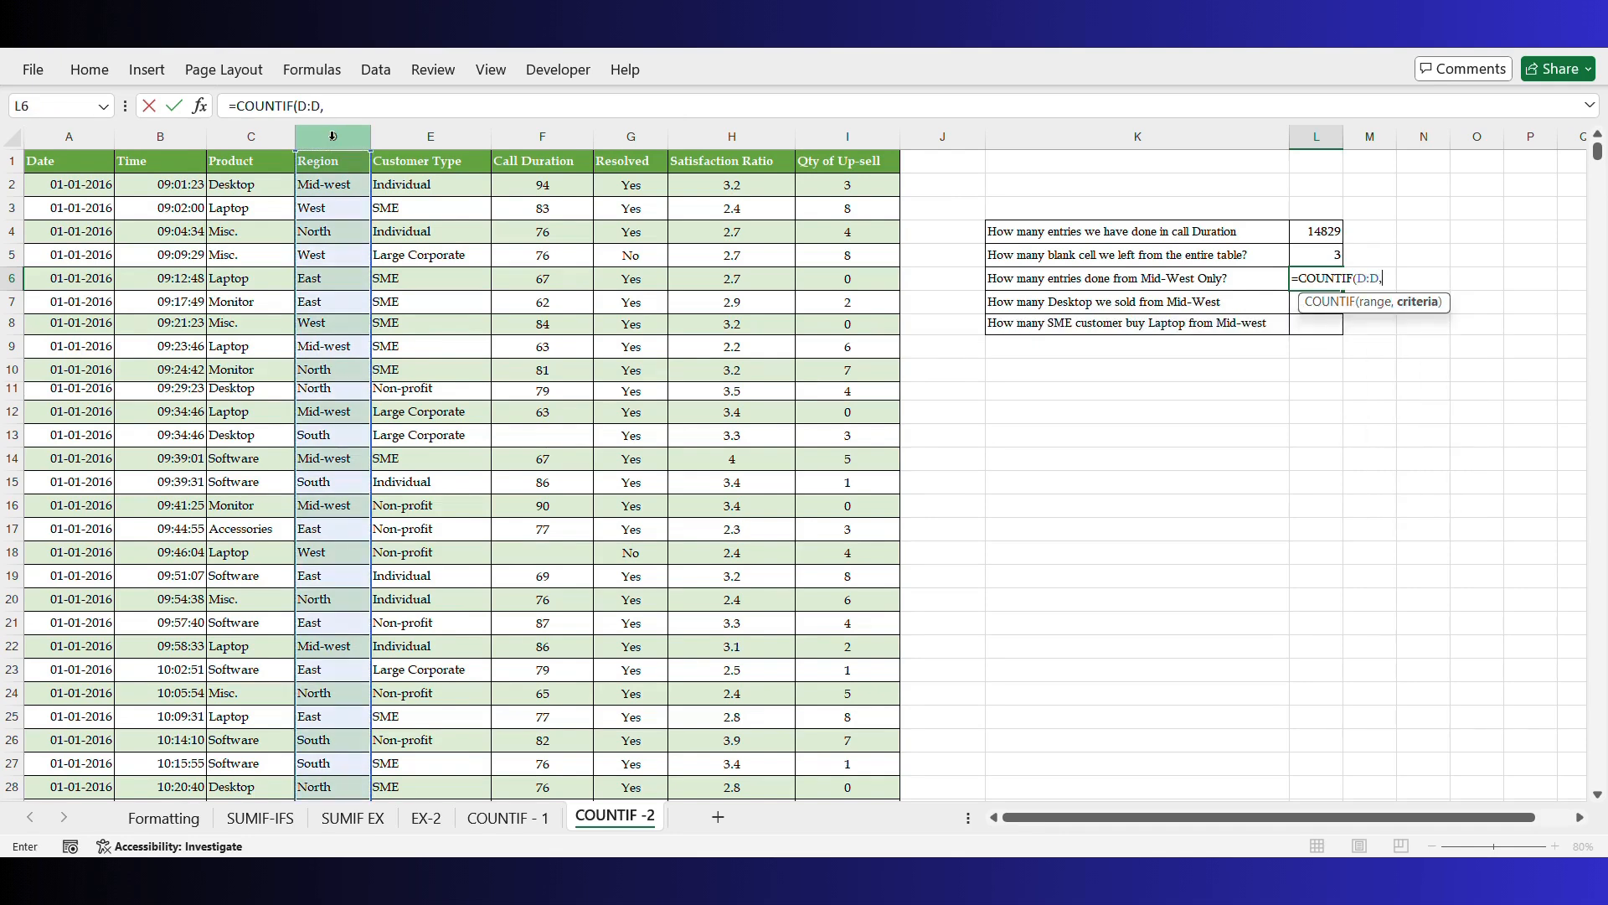
click(335, 186)
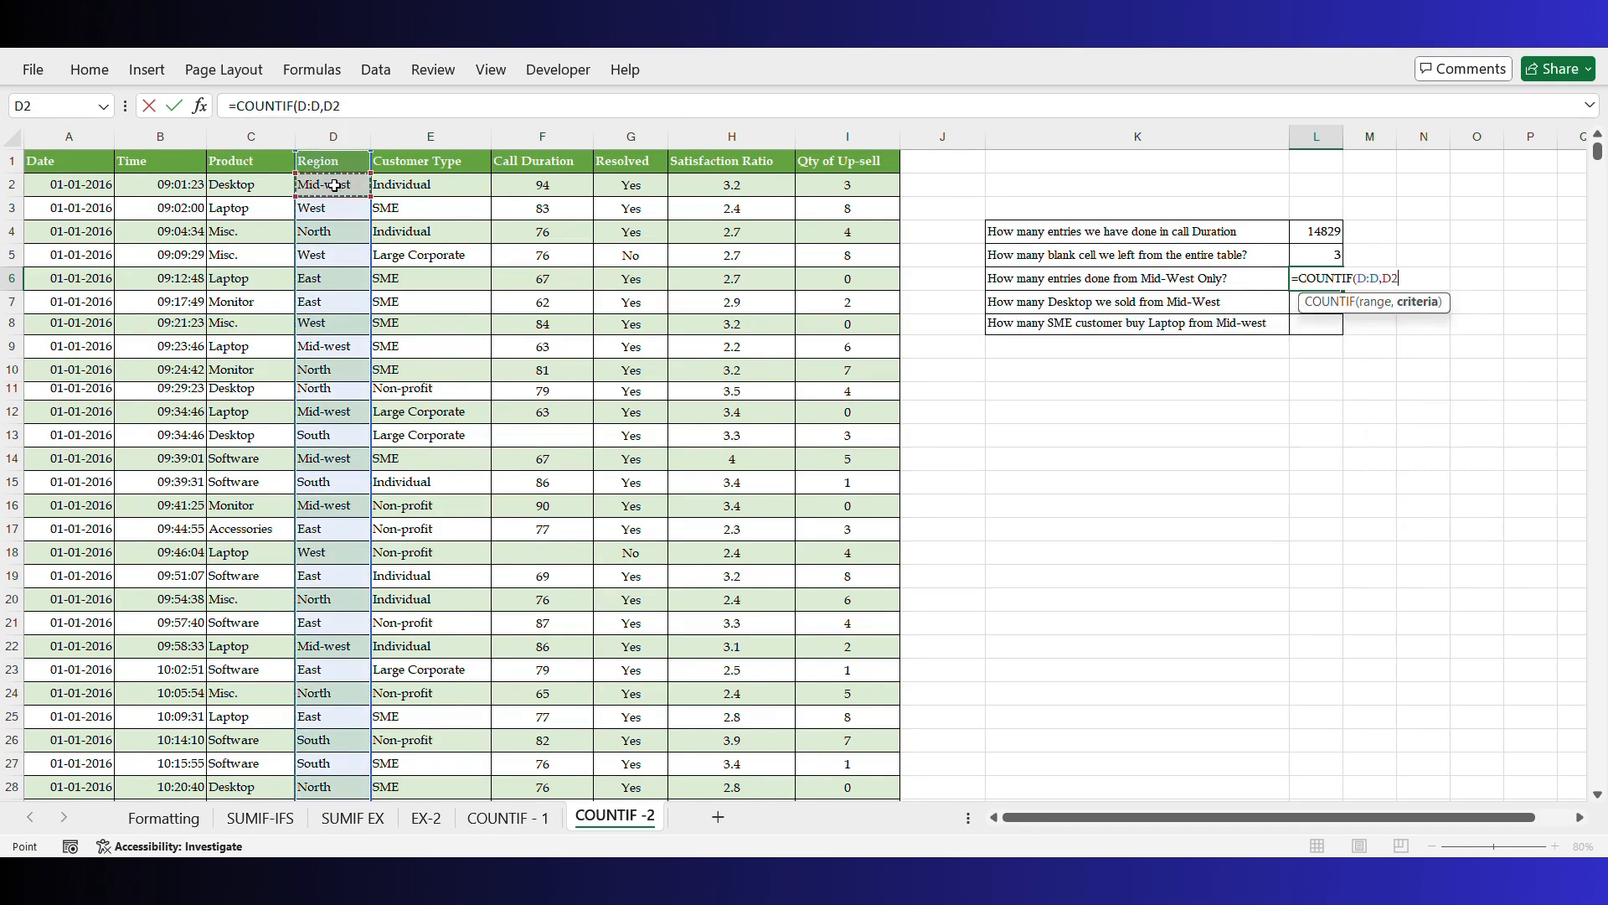
text())
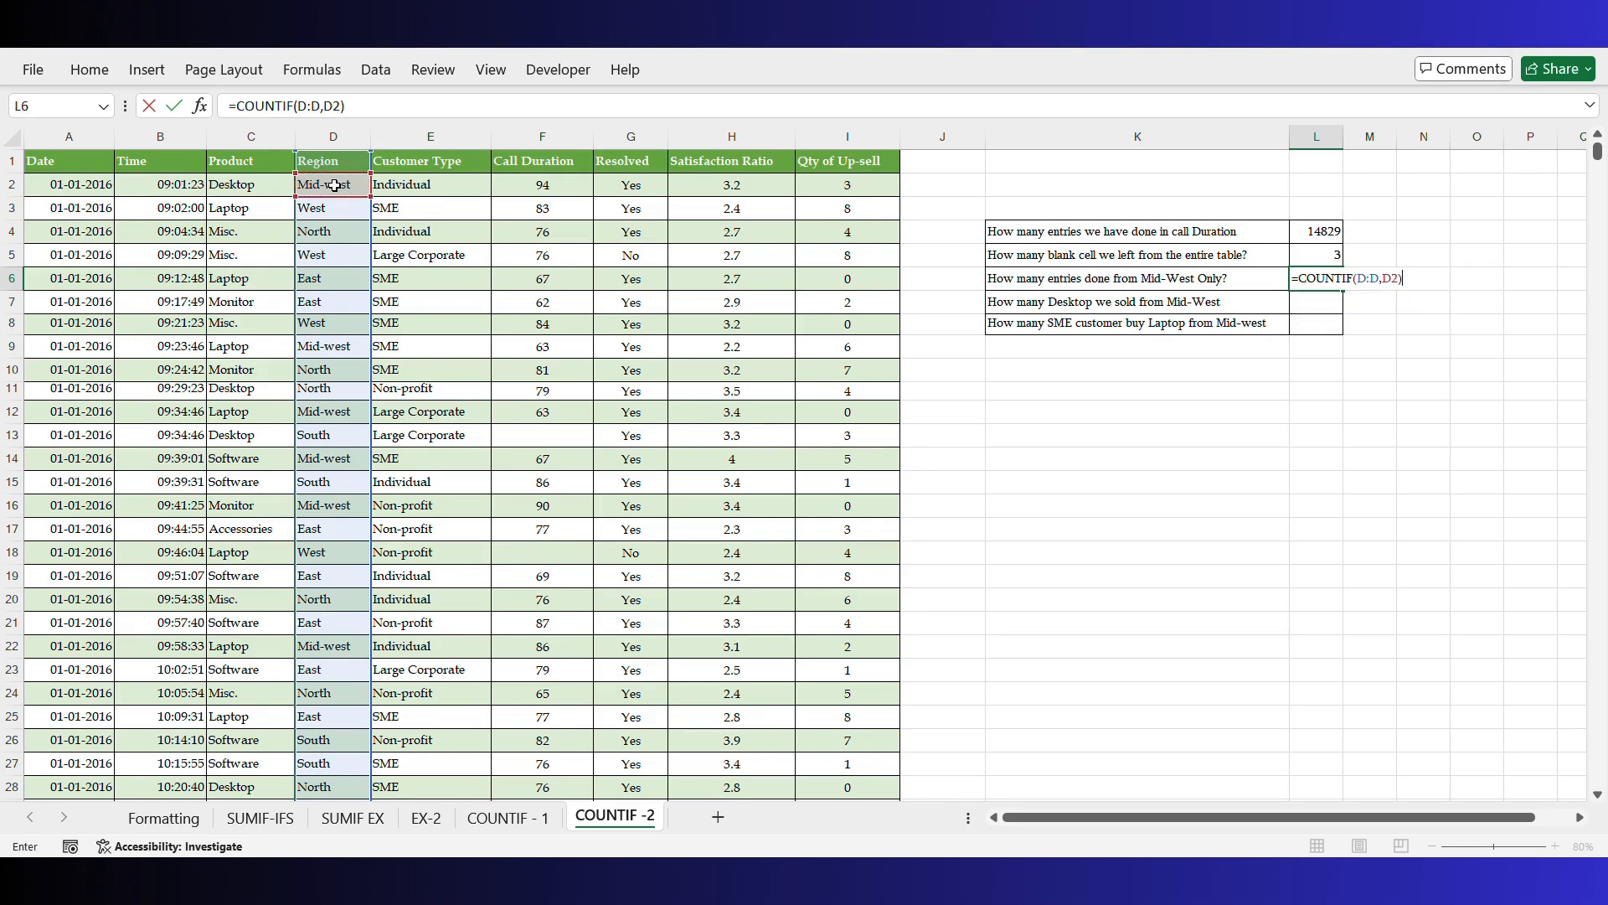
key(Return)
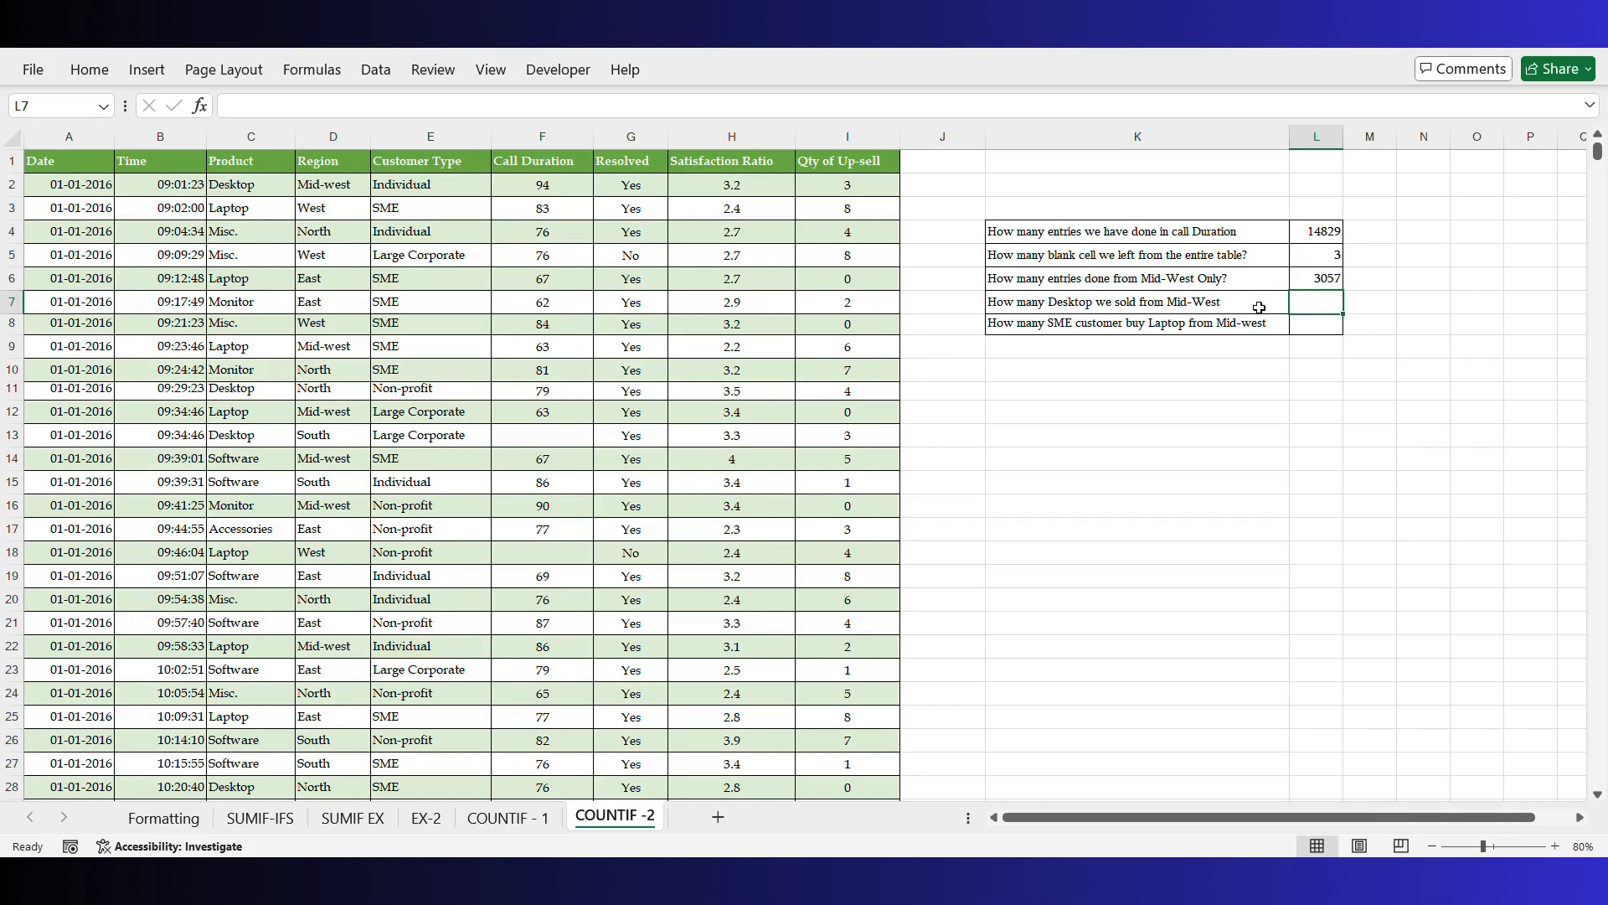
In L7, count the Desktop sales from Mid-west with =COUNTIFS(C:C,C2,D:D,D2).
text(=COUT)
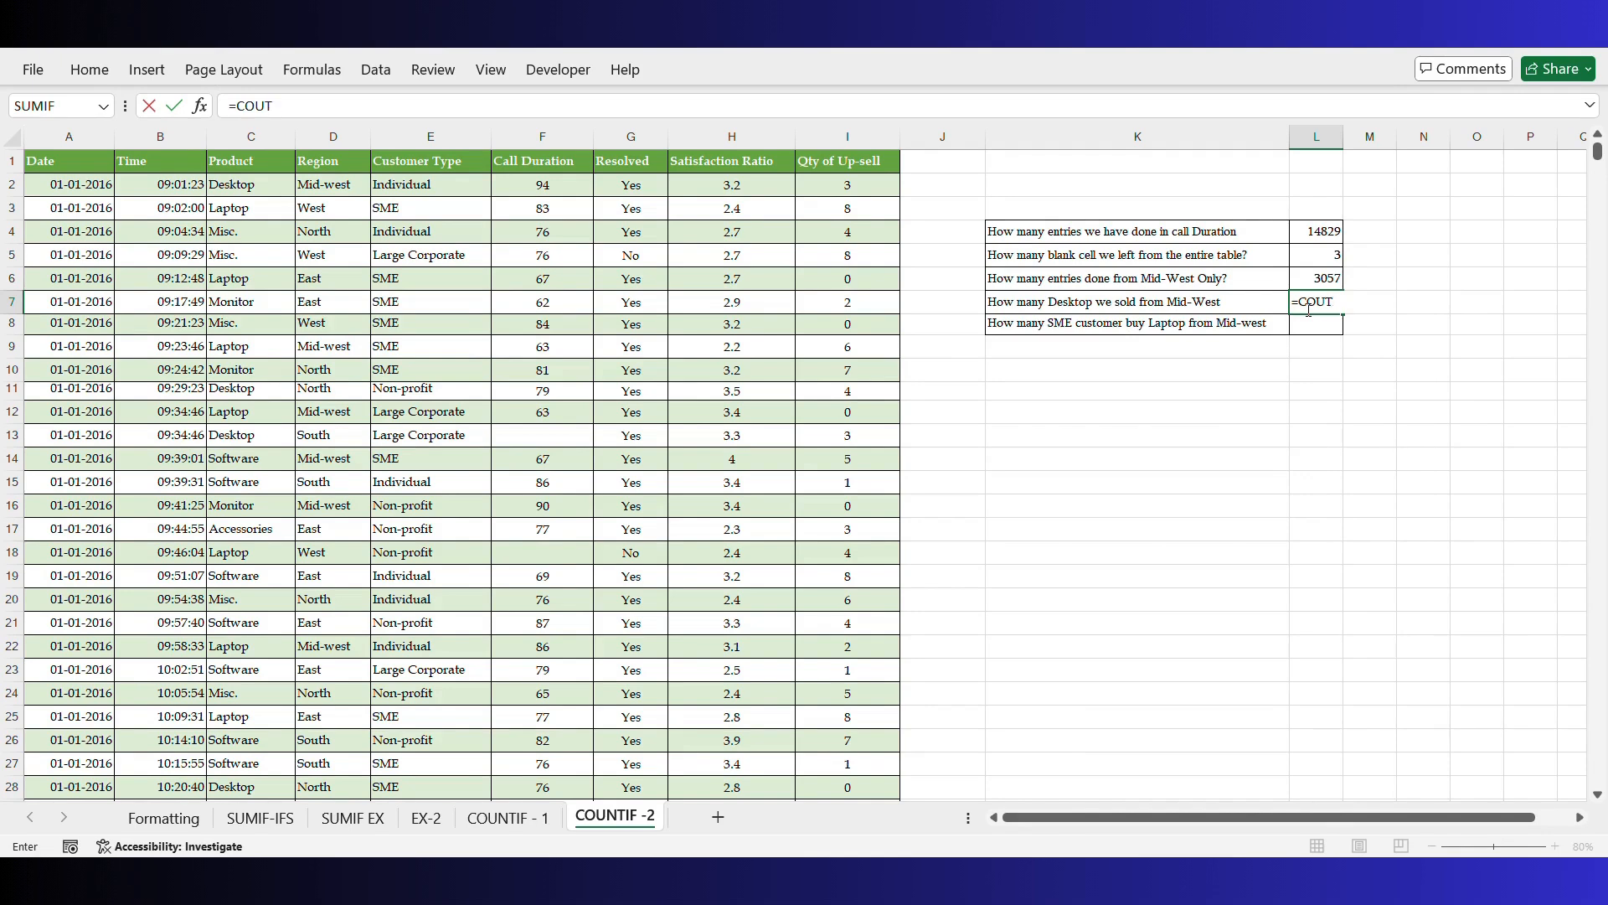
key(BackSpace)
text(NTIFS)
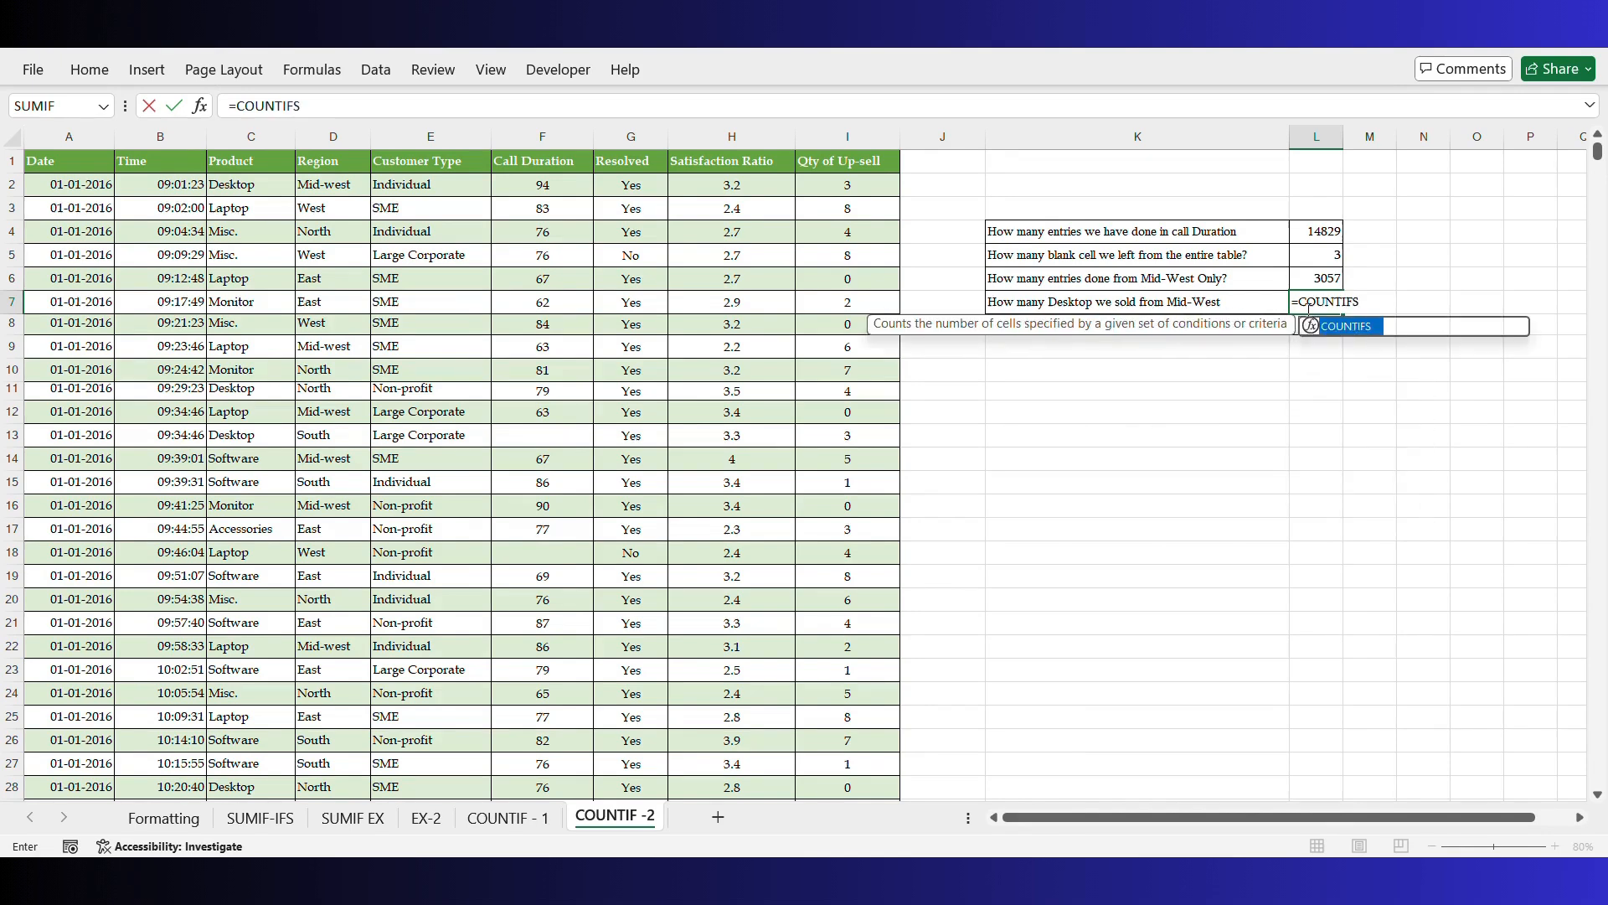
text(()
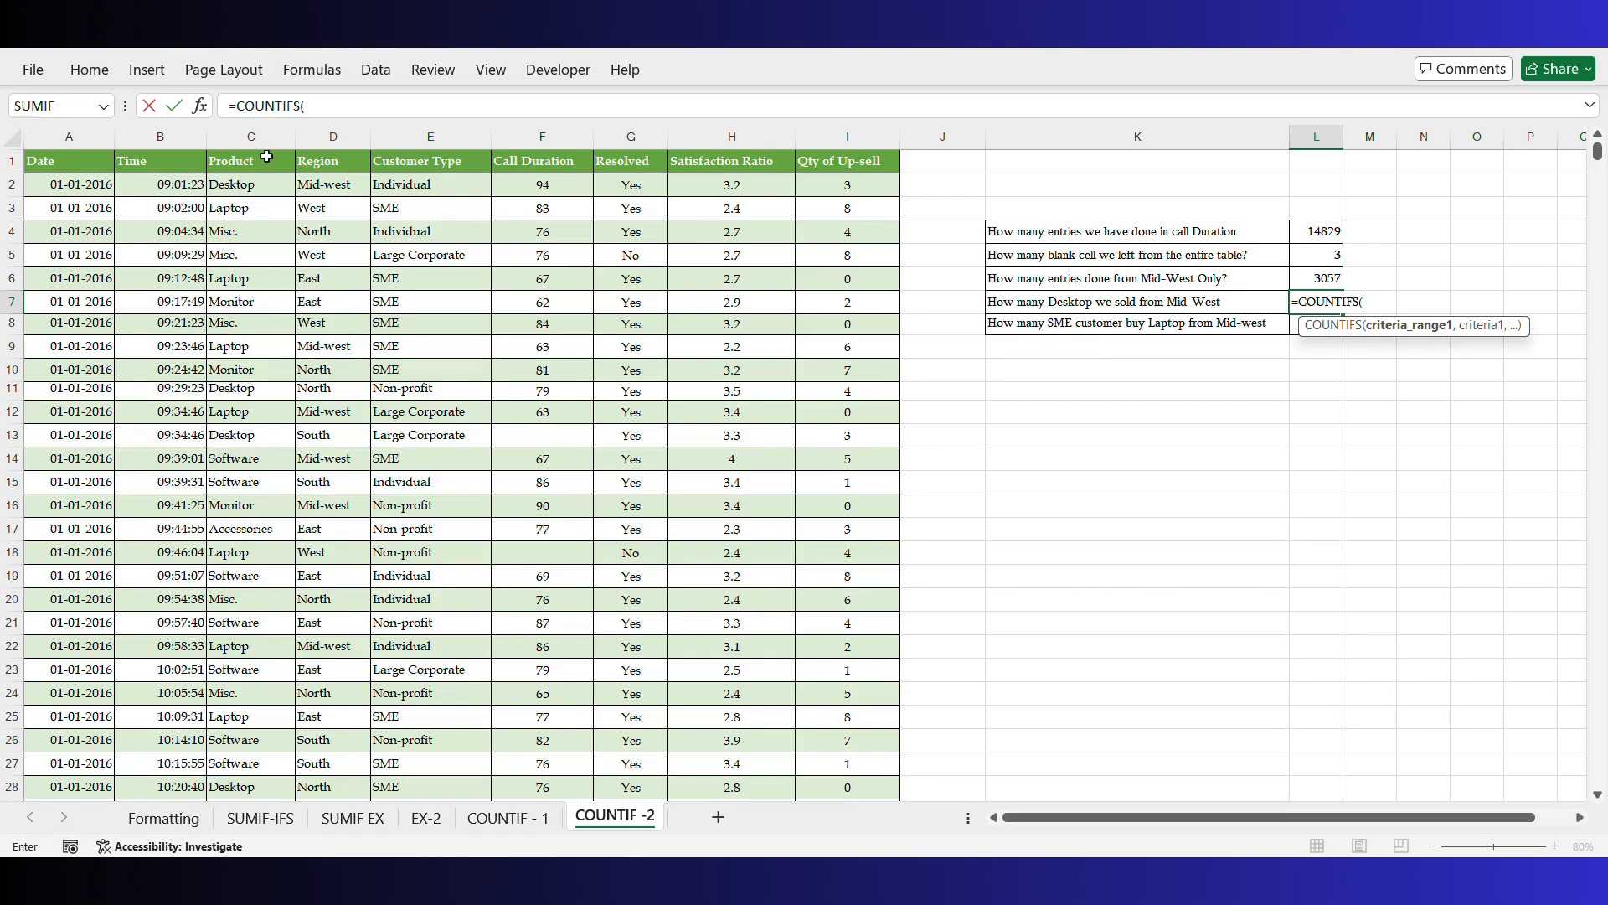
click(249, 135)
text(,)
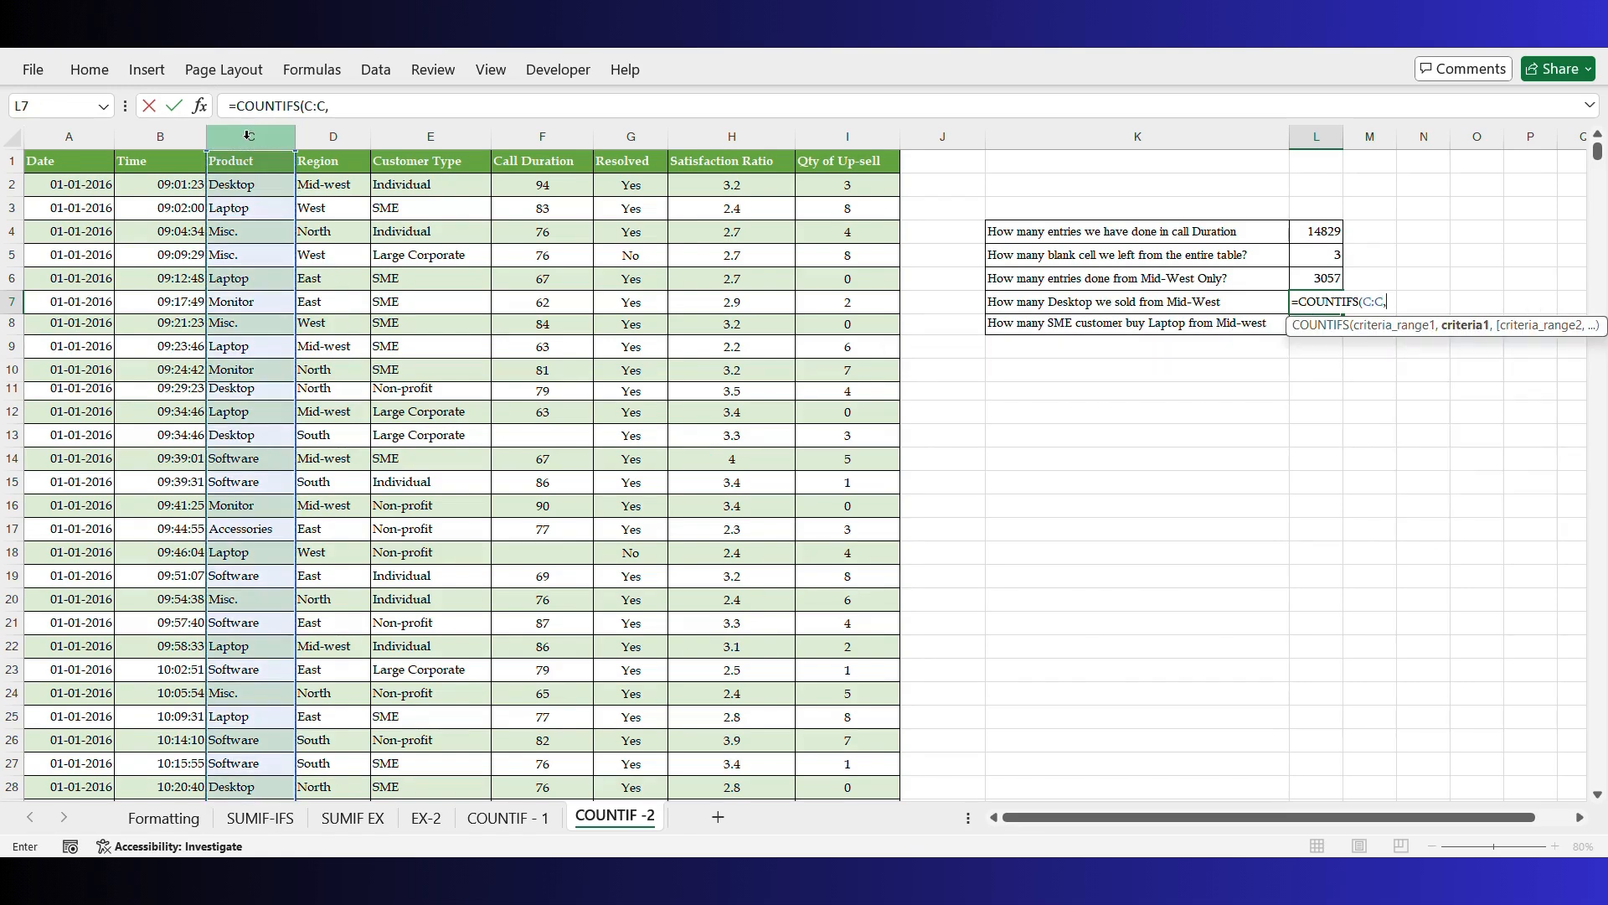
click(243, 184)
text(,)
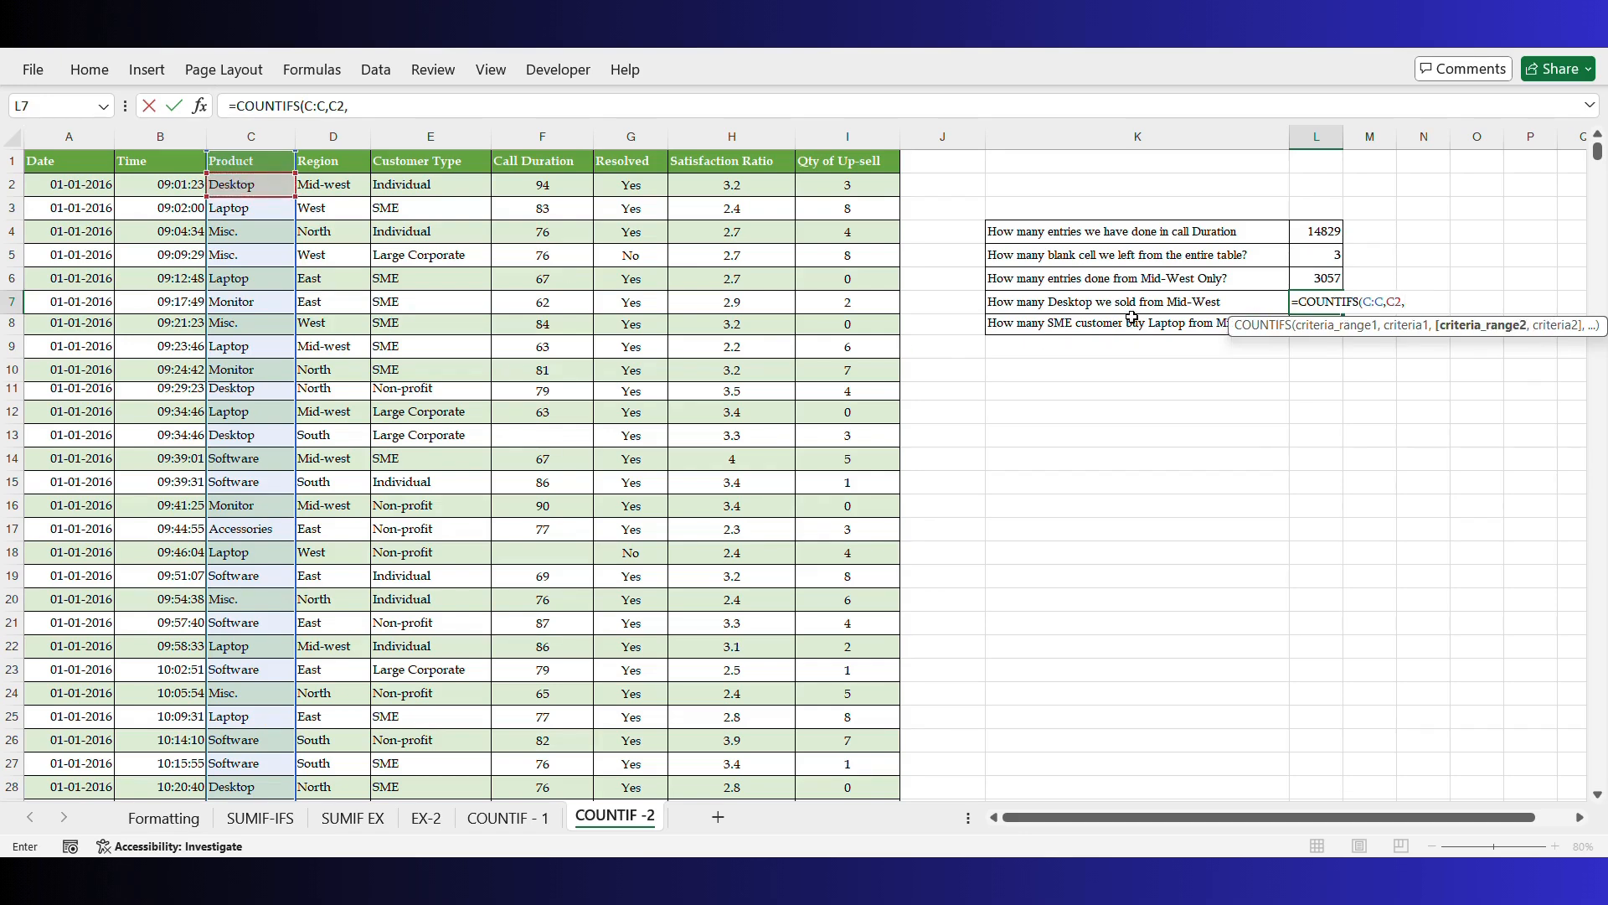
click(321, 132)
text(,)
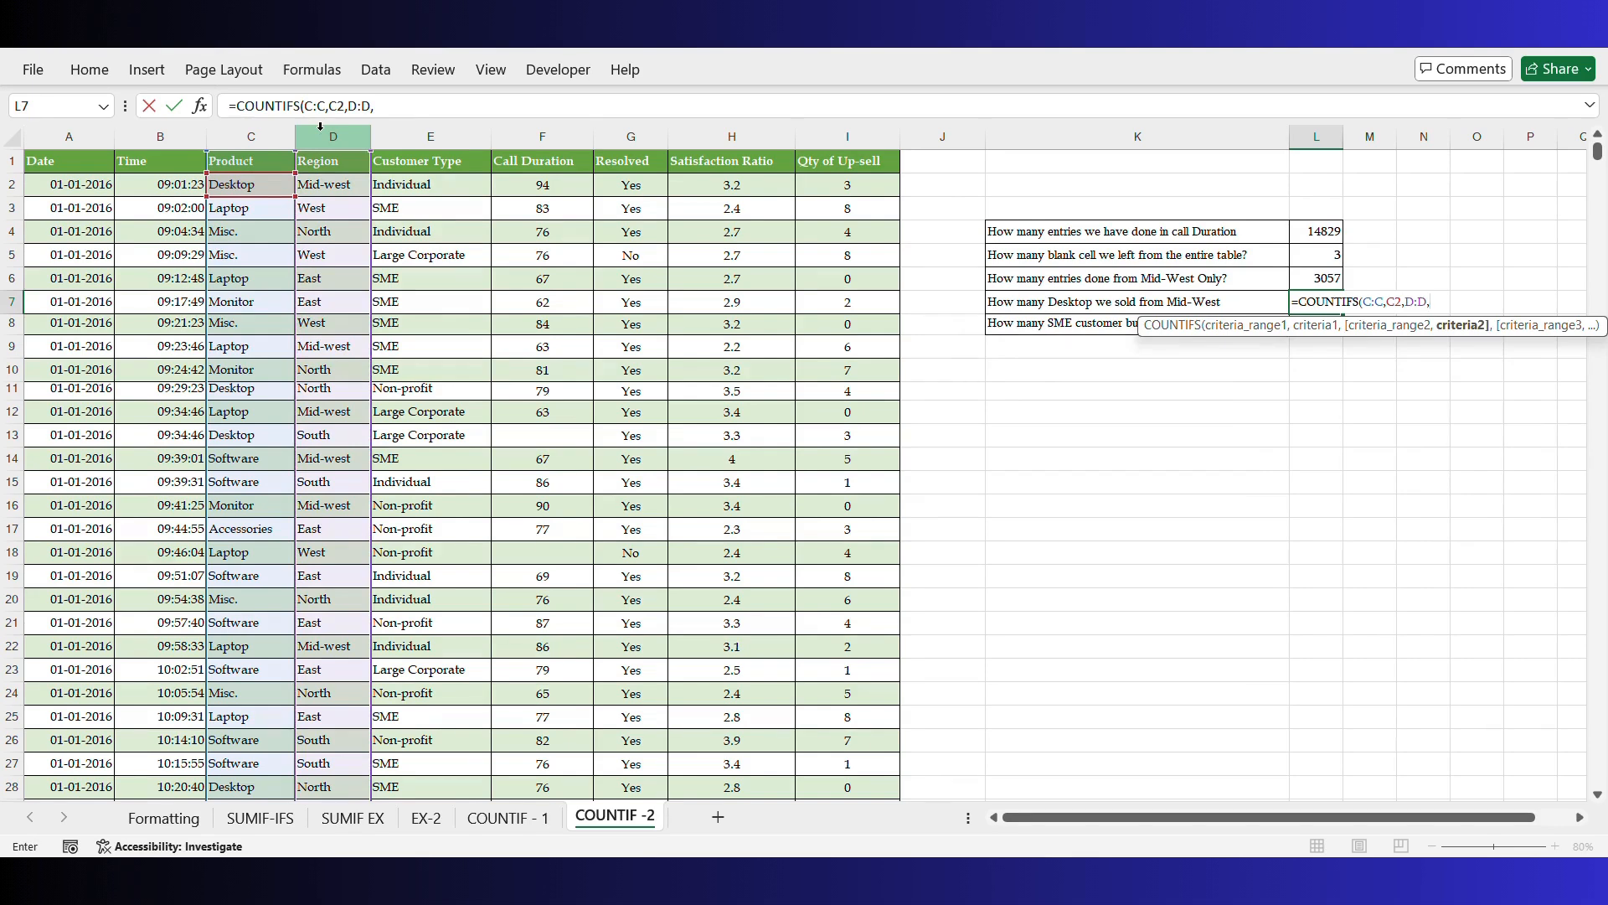
click(335, 186)
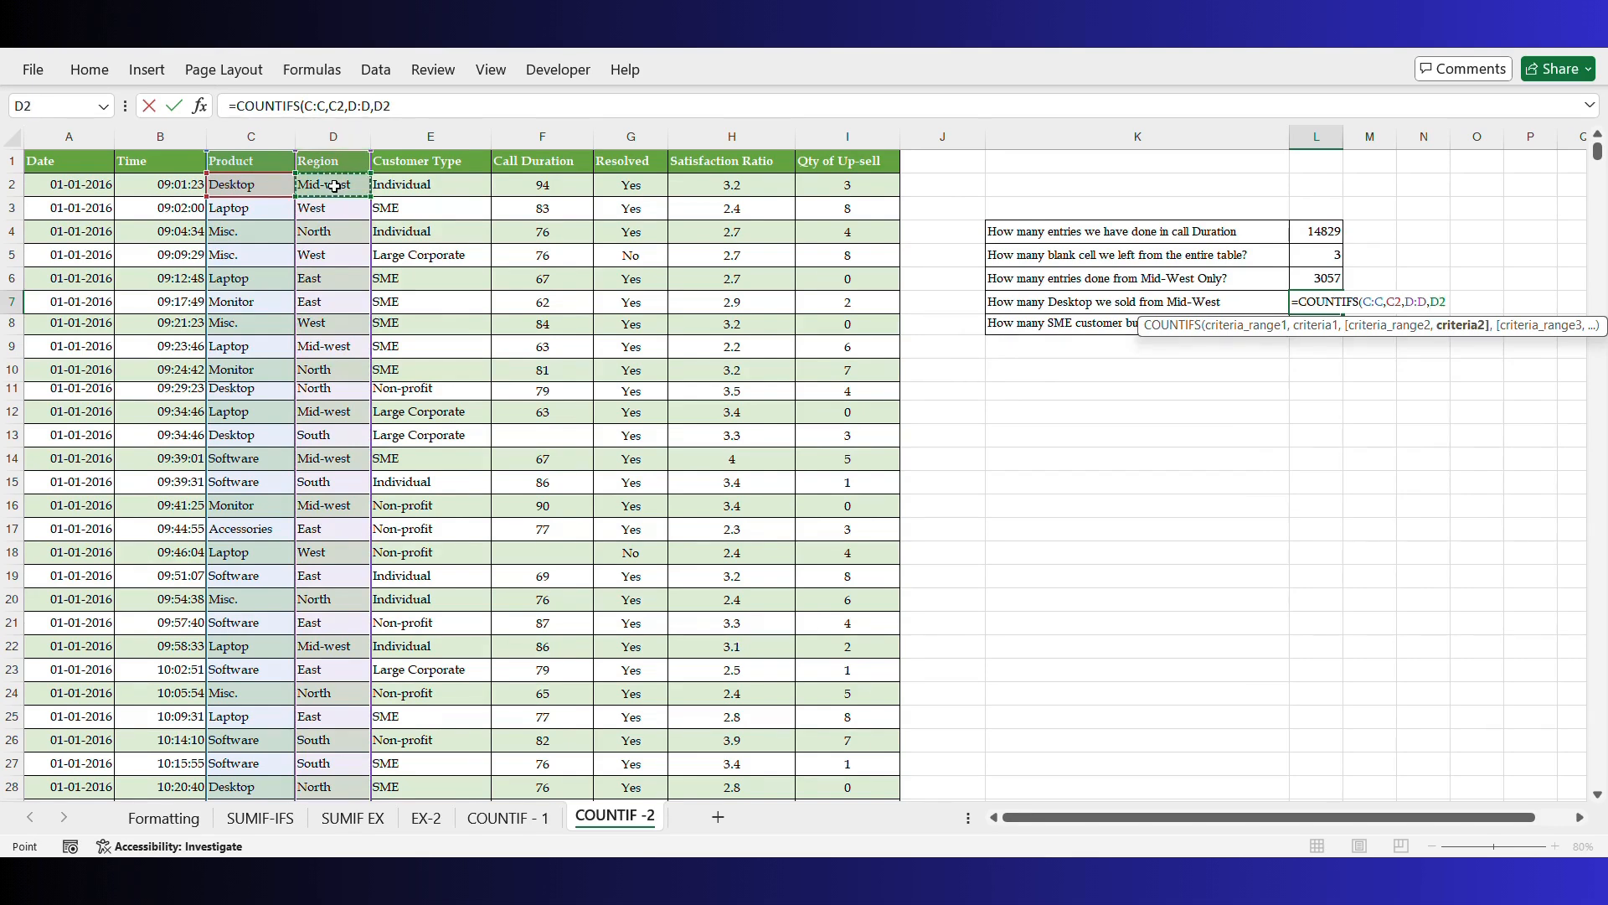
text())
key(Return)
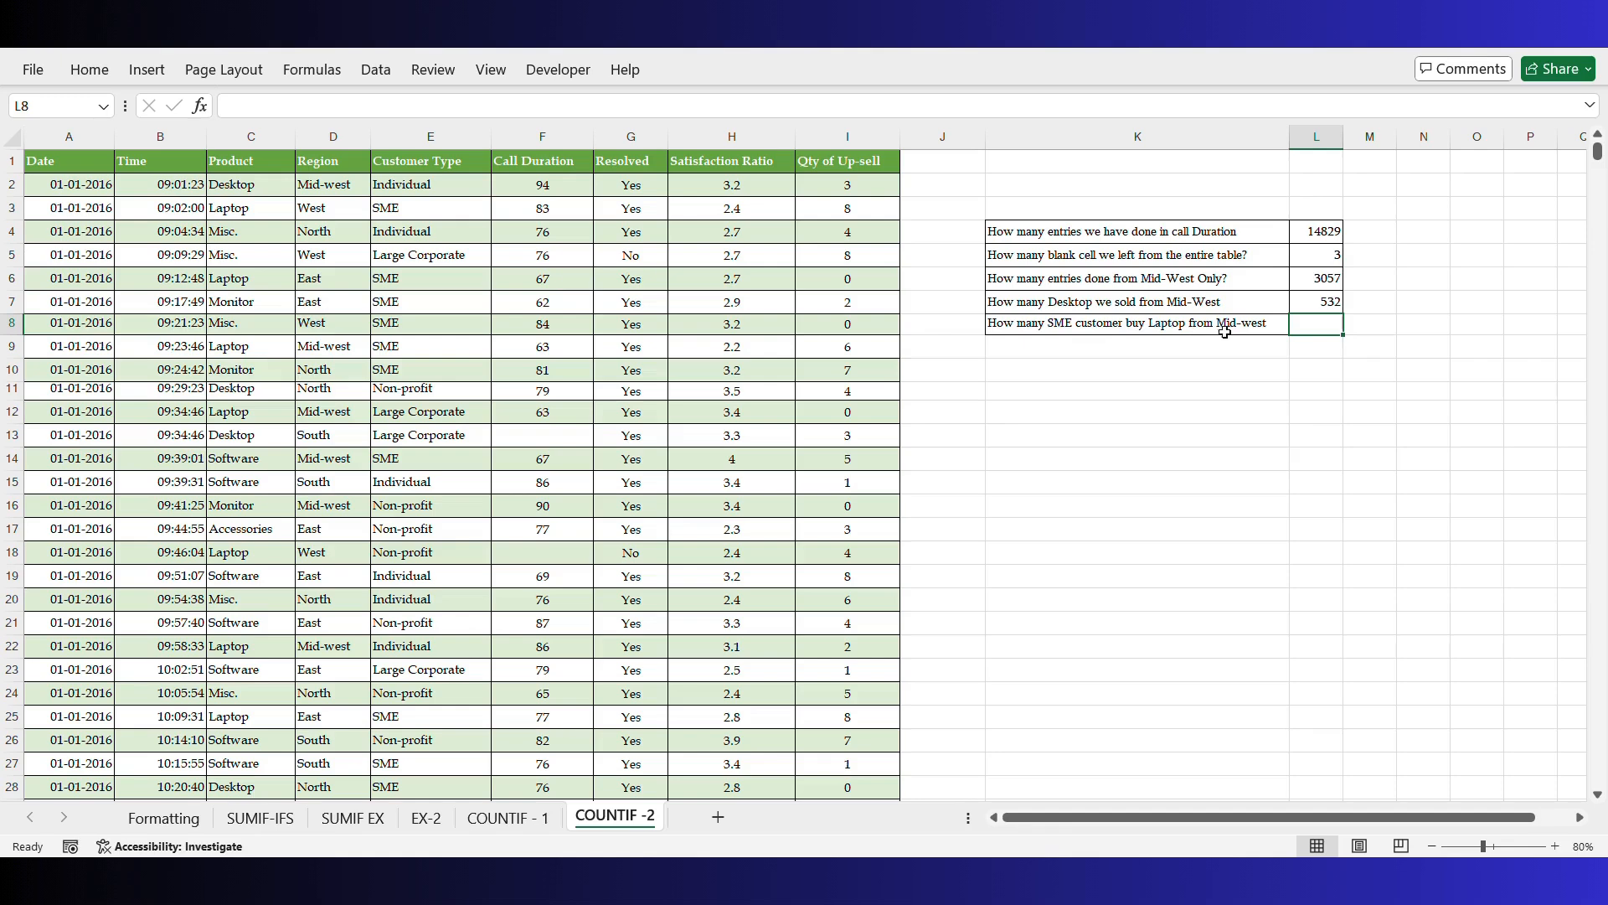
In L8, count the Laptop purchases by SME customers from Mid-west with =COUNTIFS(E:E,E3,C:C,C3,D:D,D2).
text(=C)
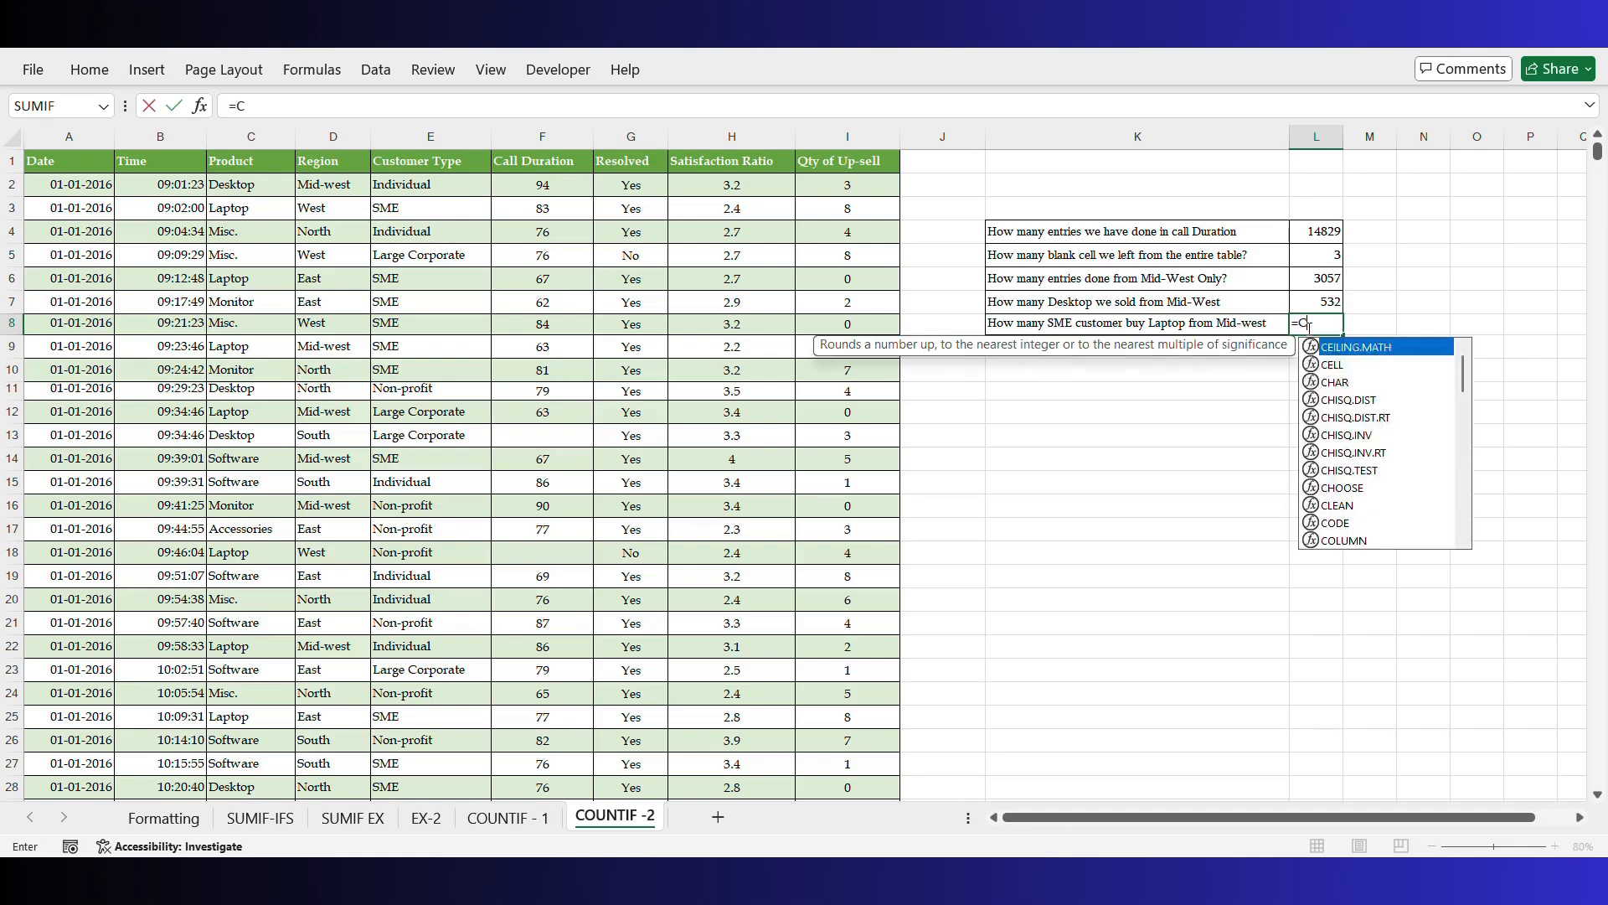
text(OUNTIFS()
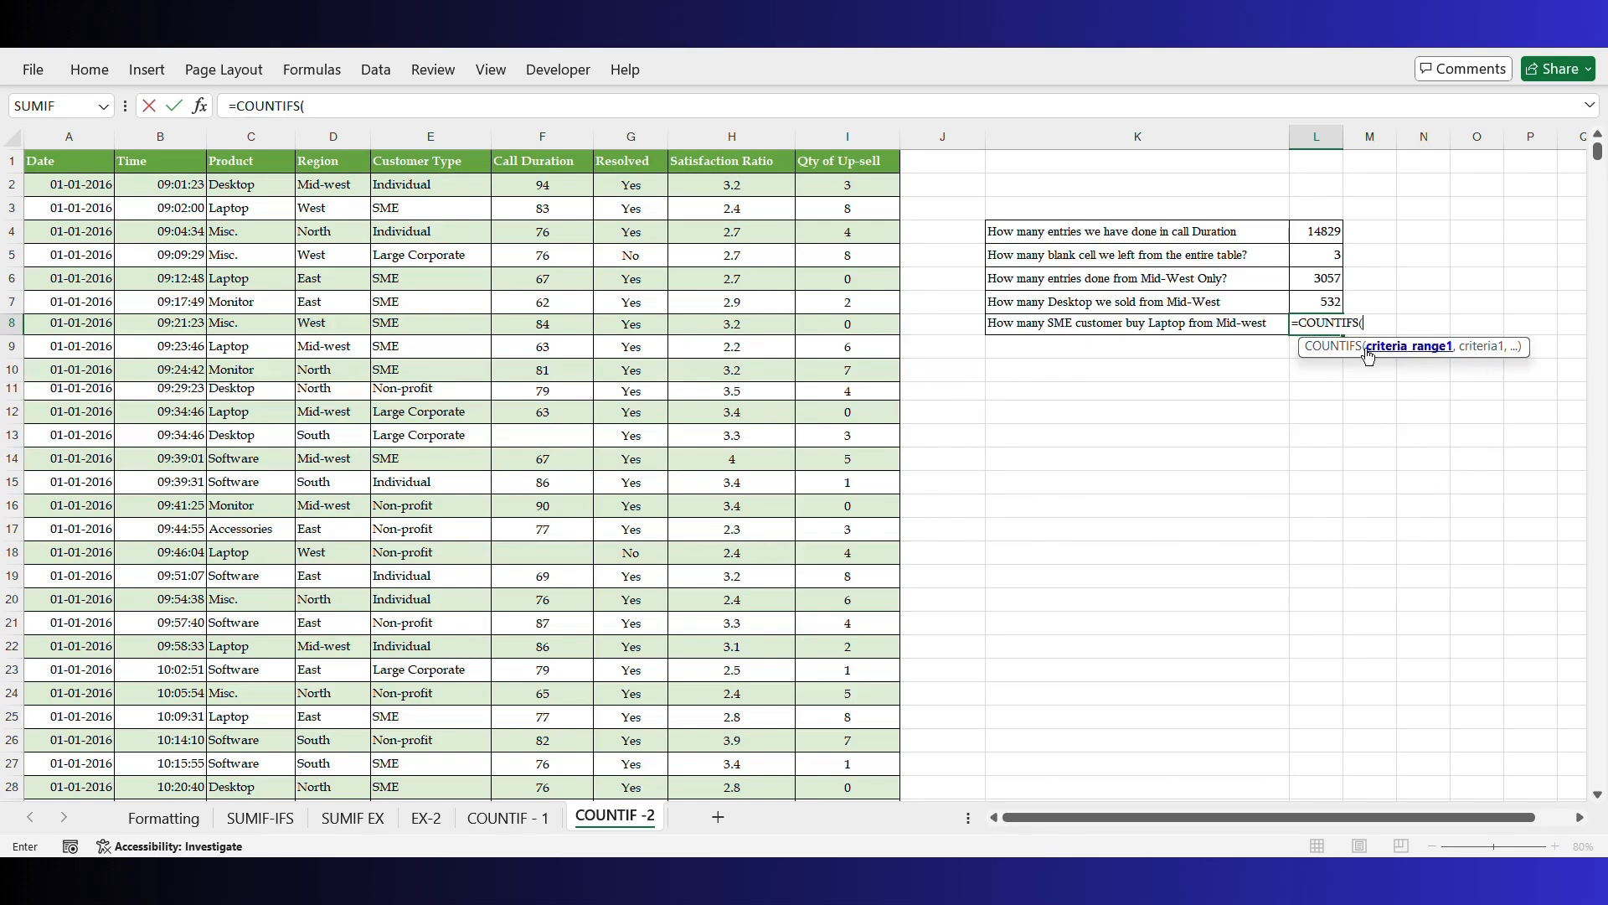
click(402, 134)
text(,)
click(406, 210)
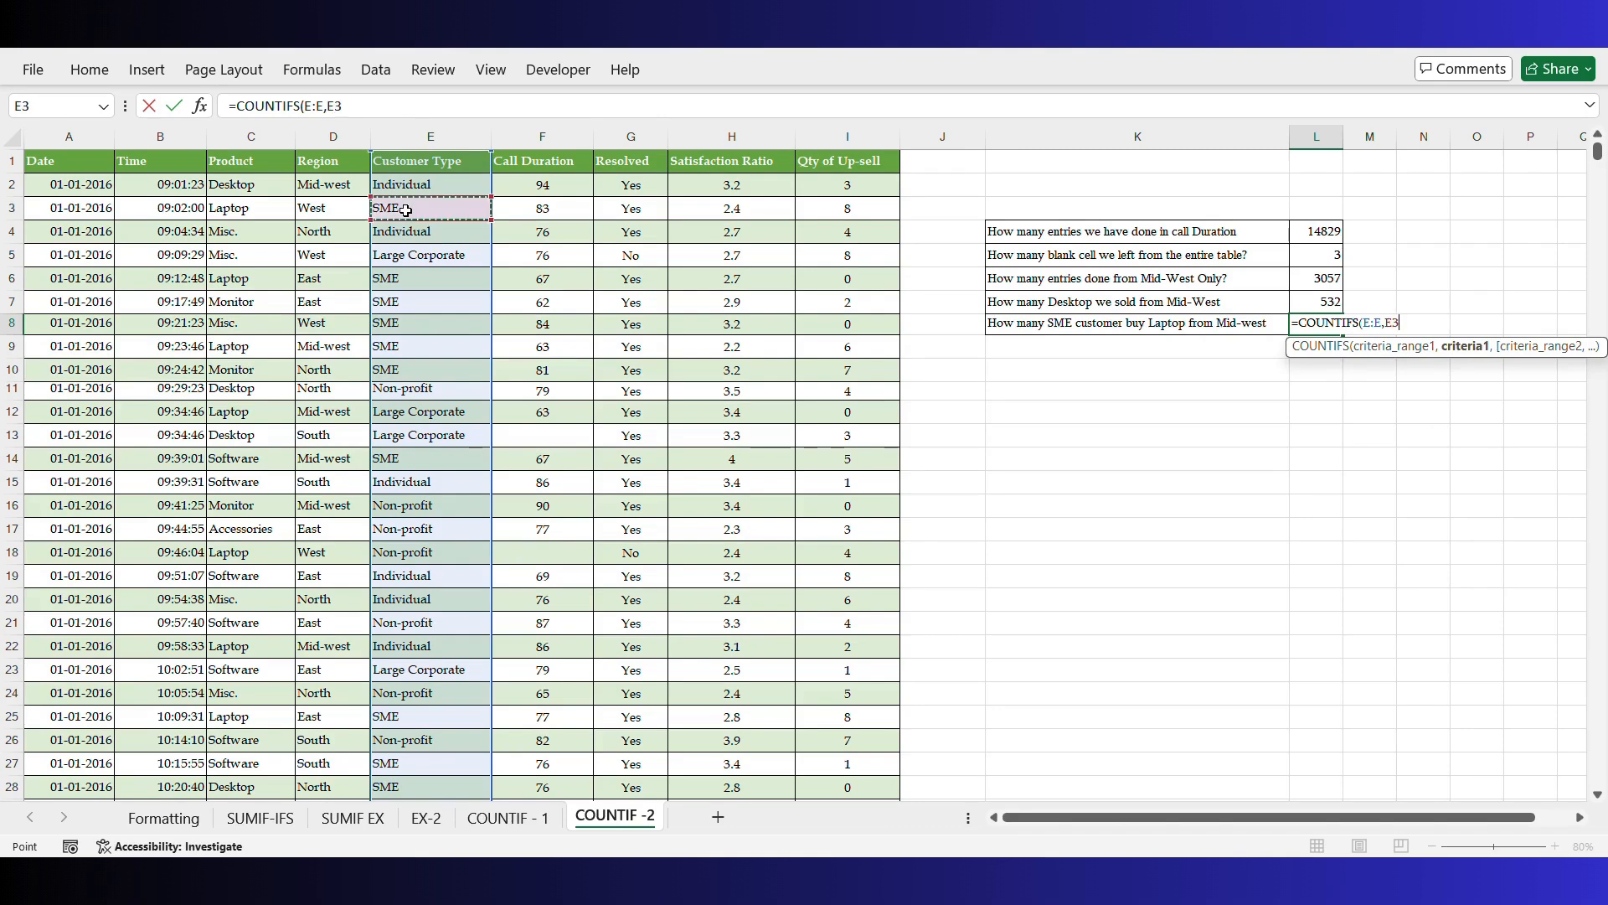
text(,)
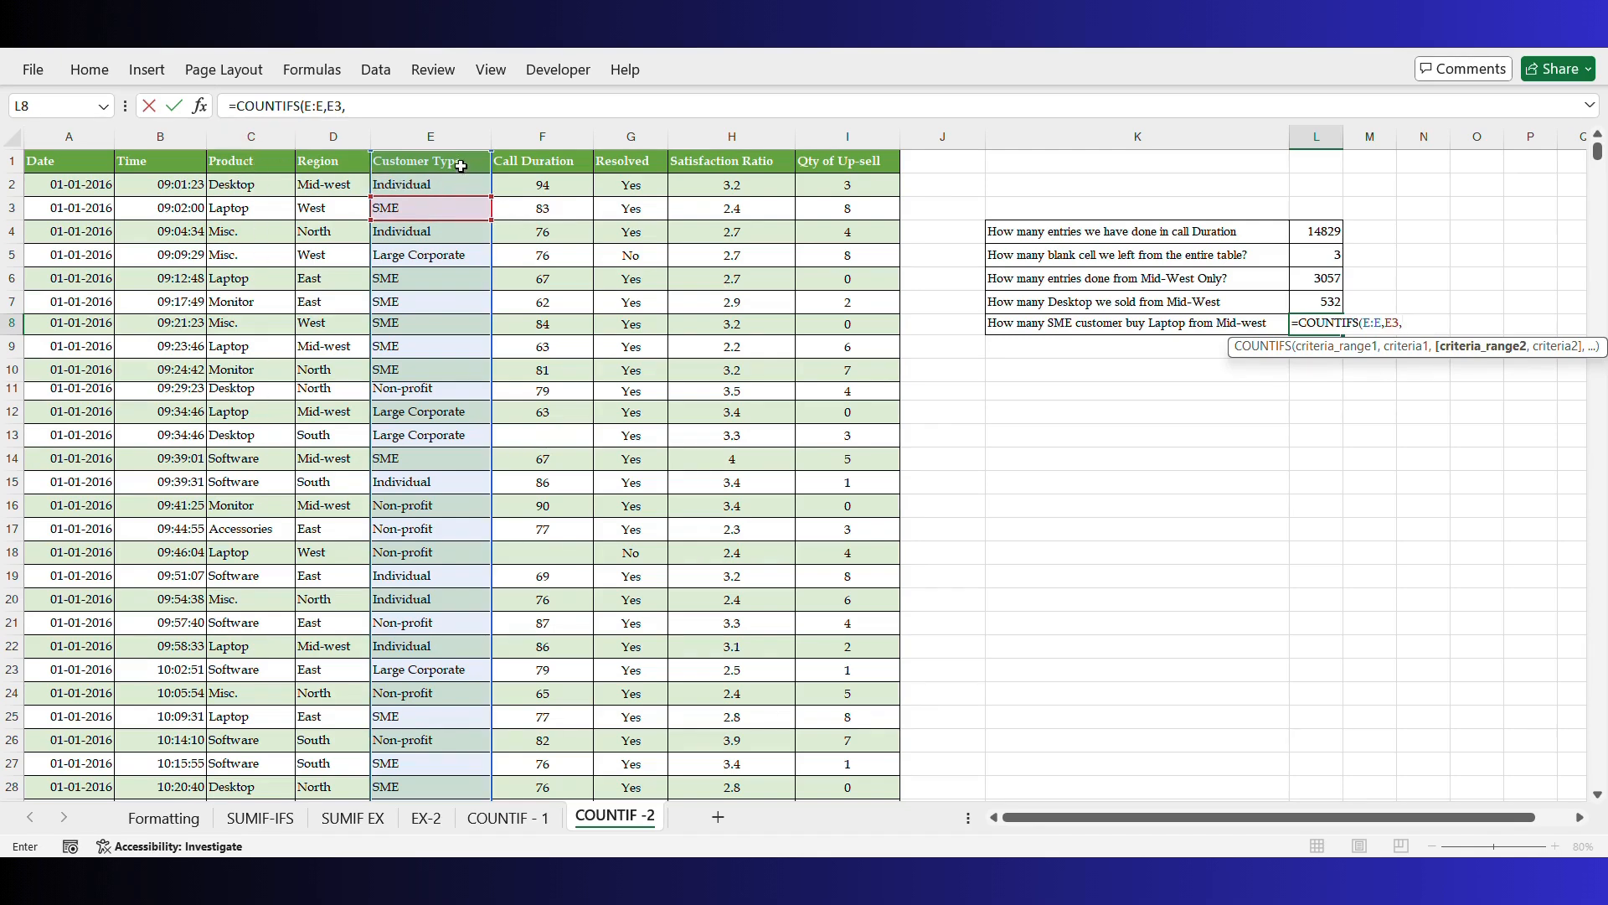
click(239, 138)
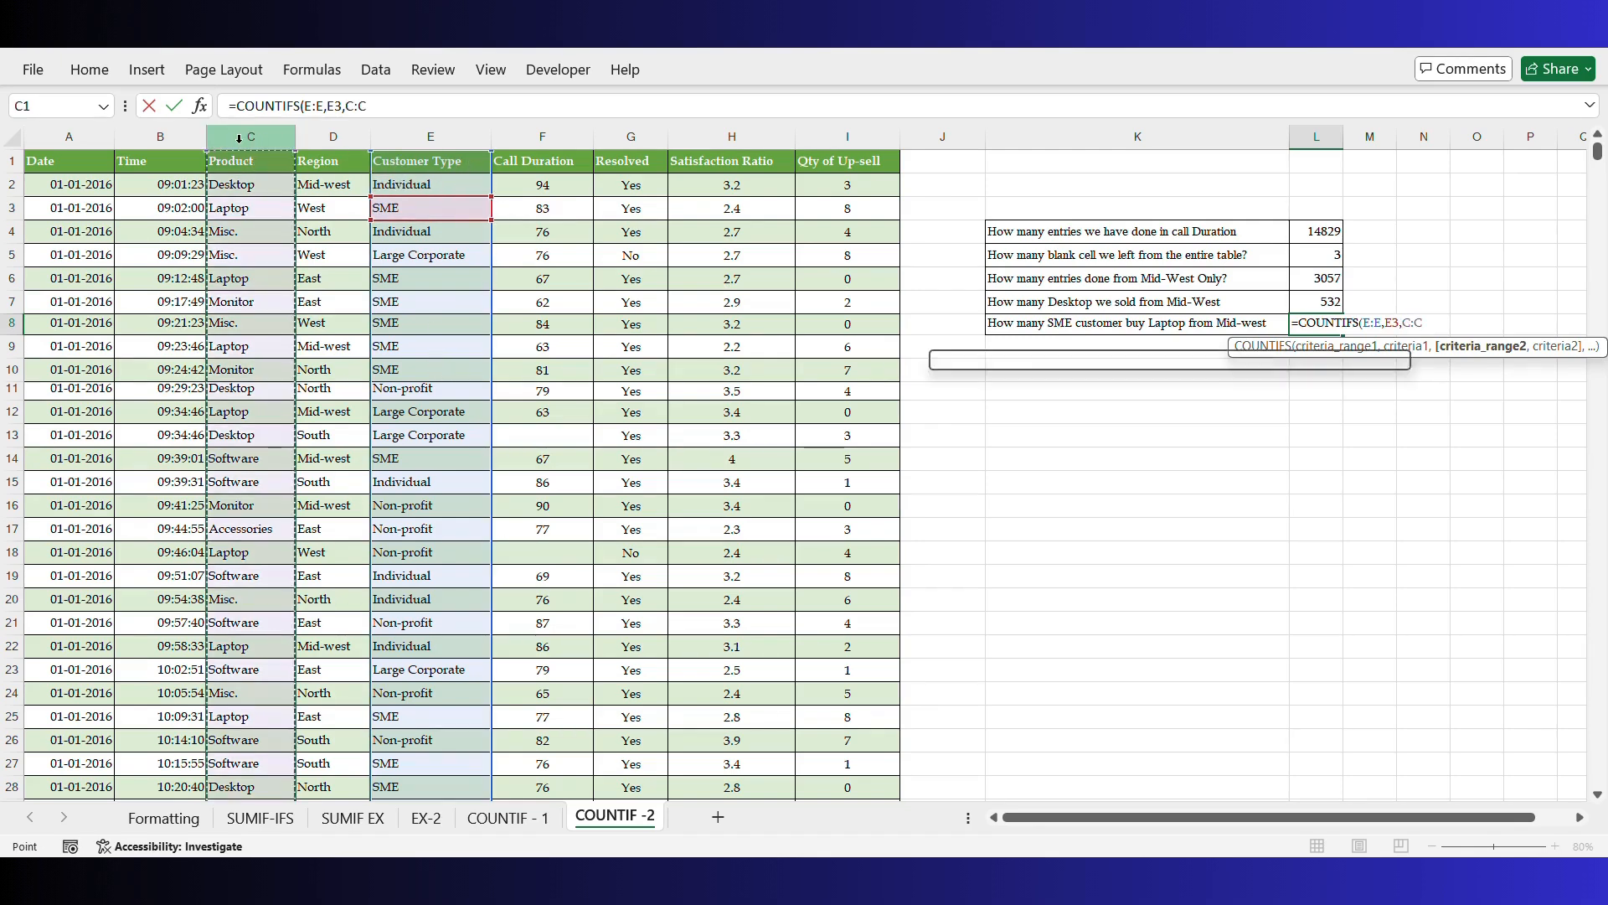
text(,)
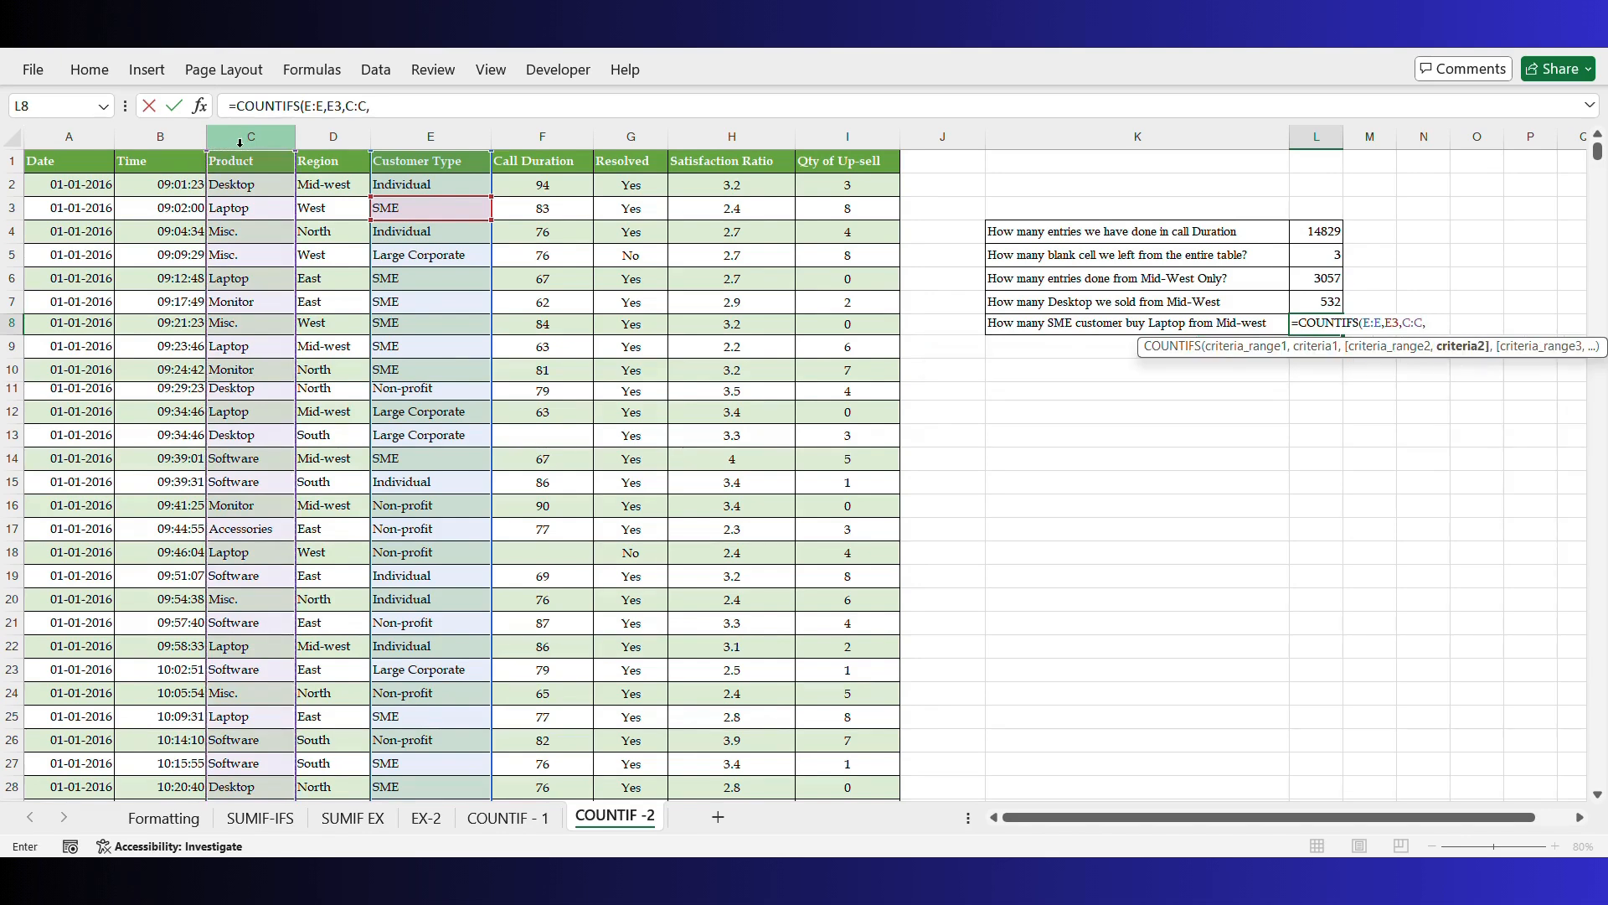
click(249, 219)
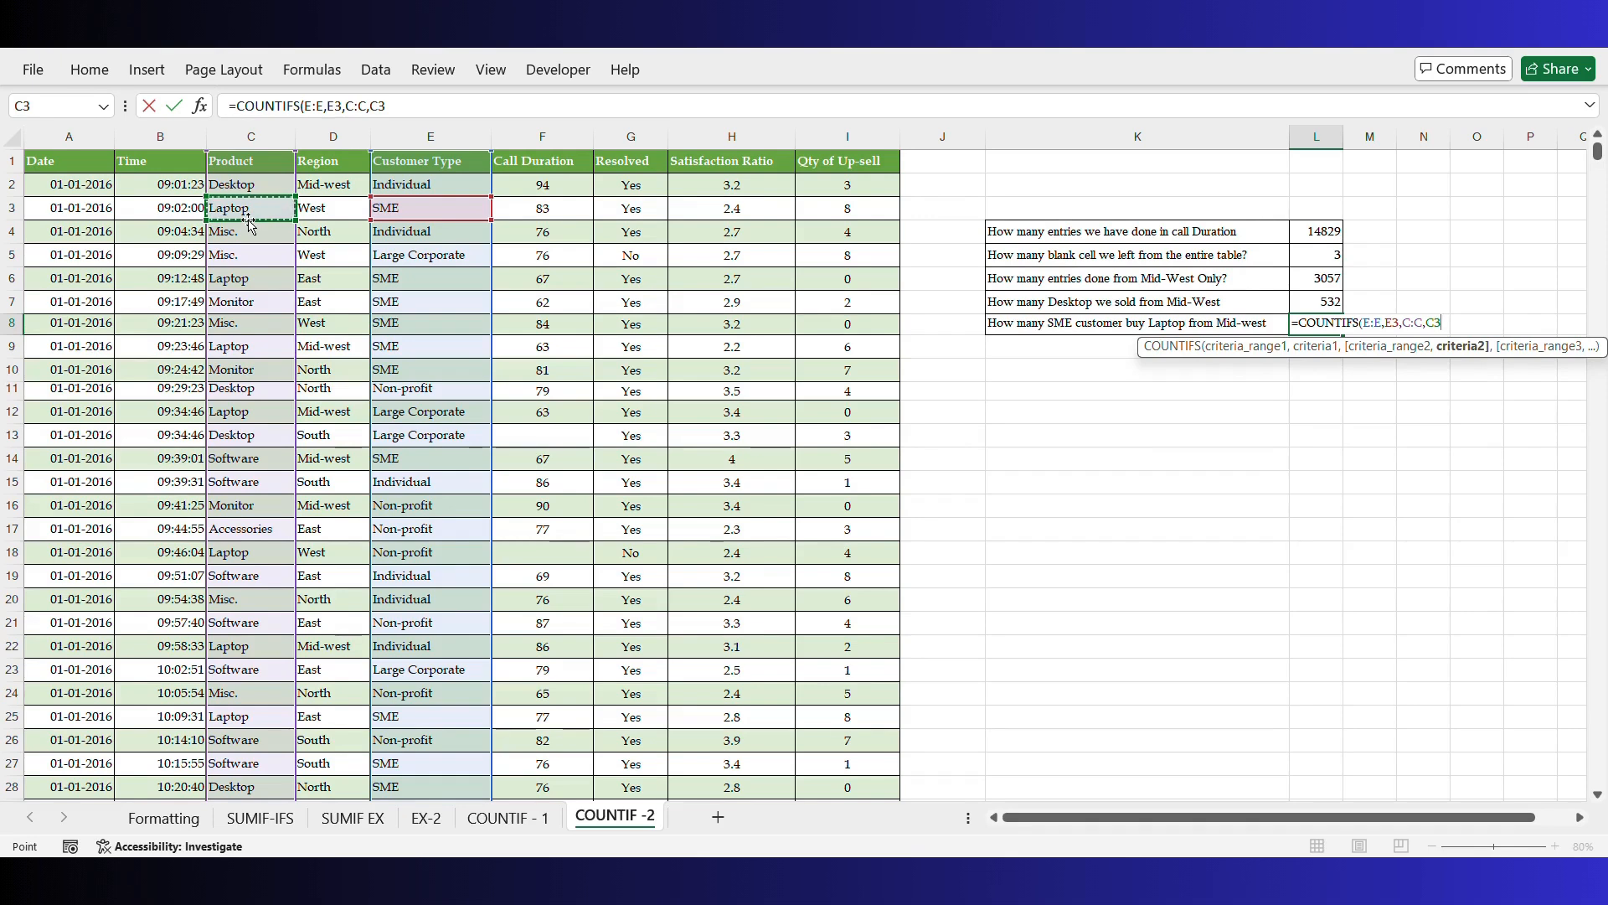
text(,)
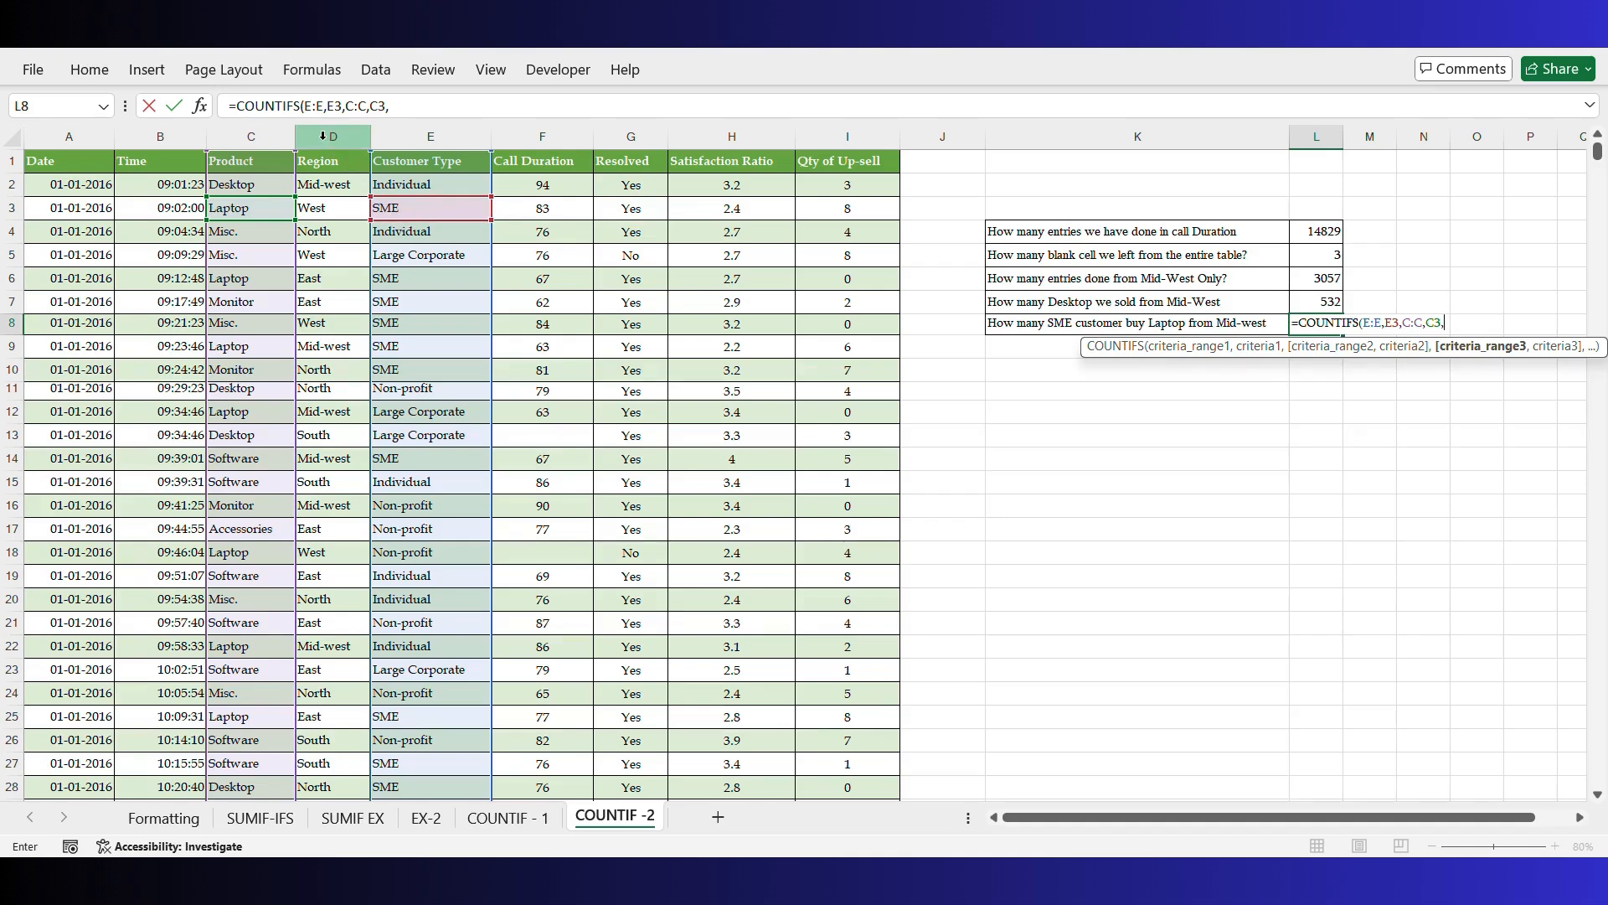
click(322, 139)
text(,)
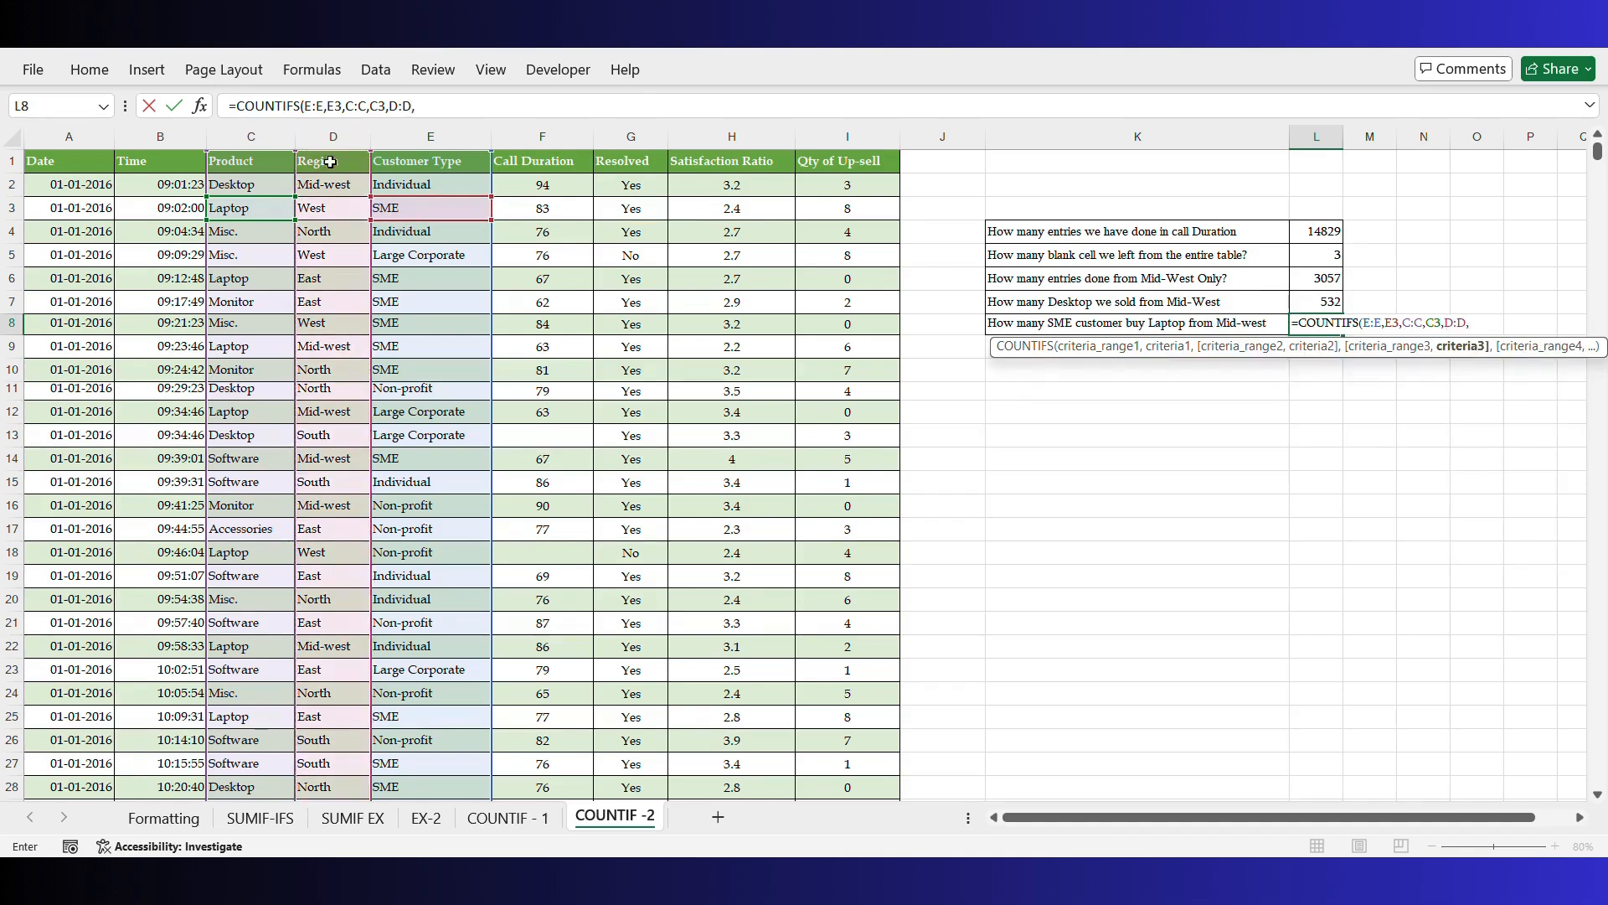
click(337, 189)
text())
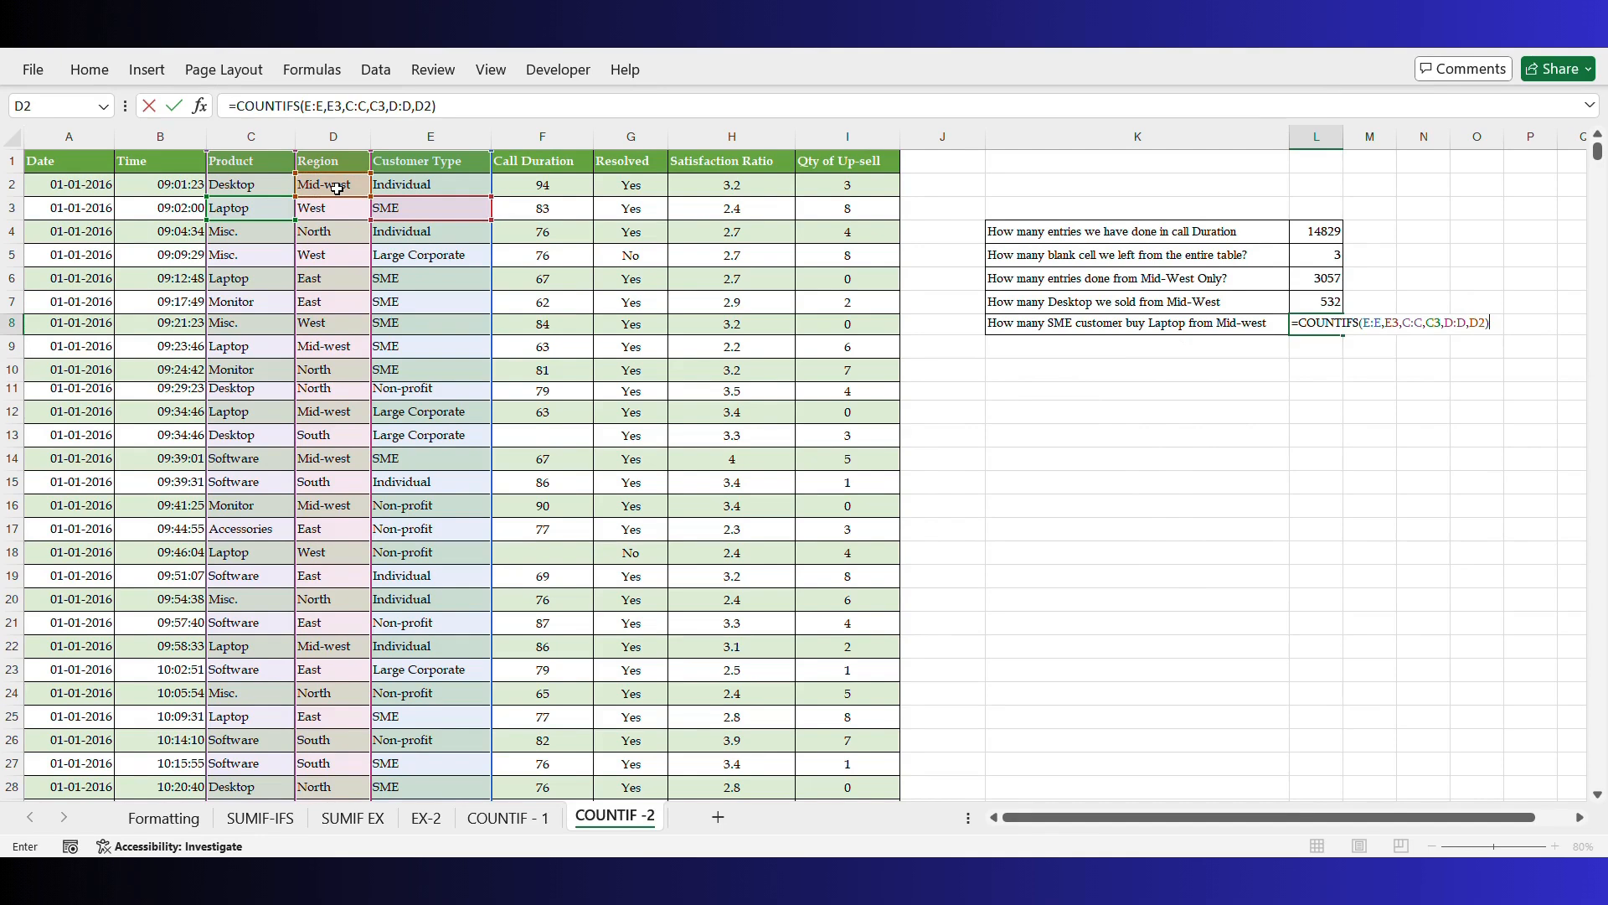
key(Return)
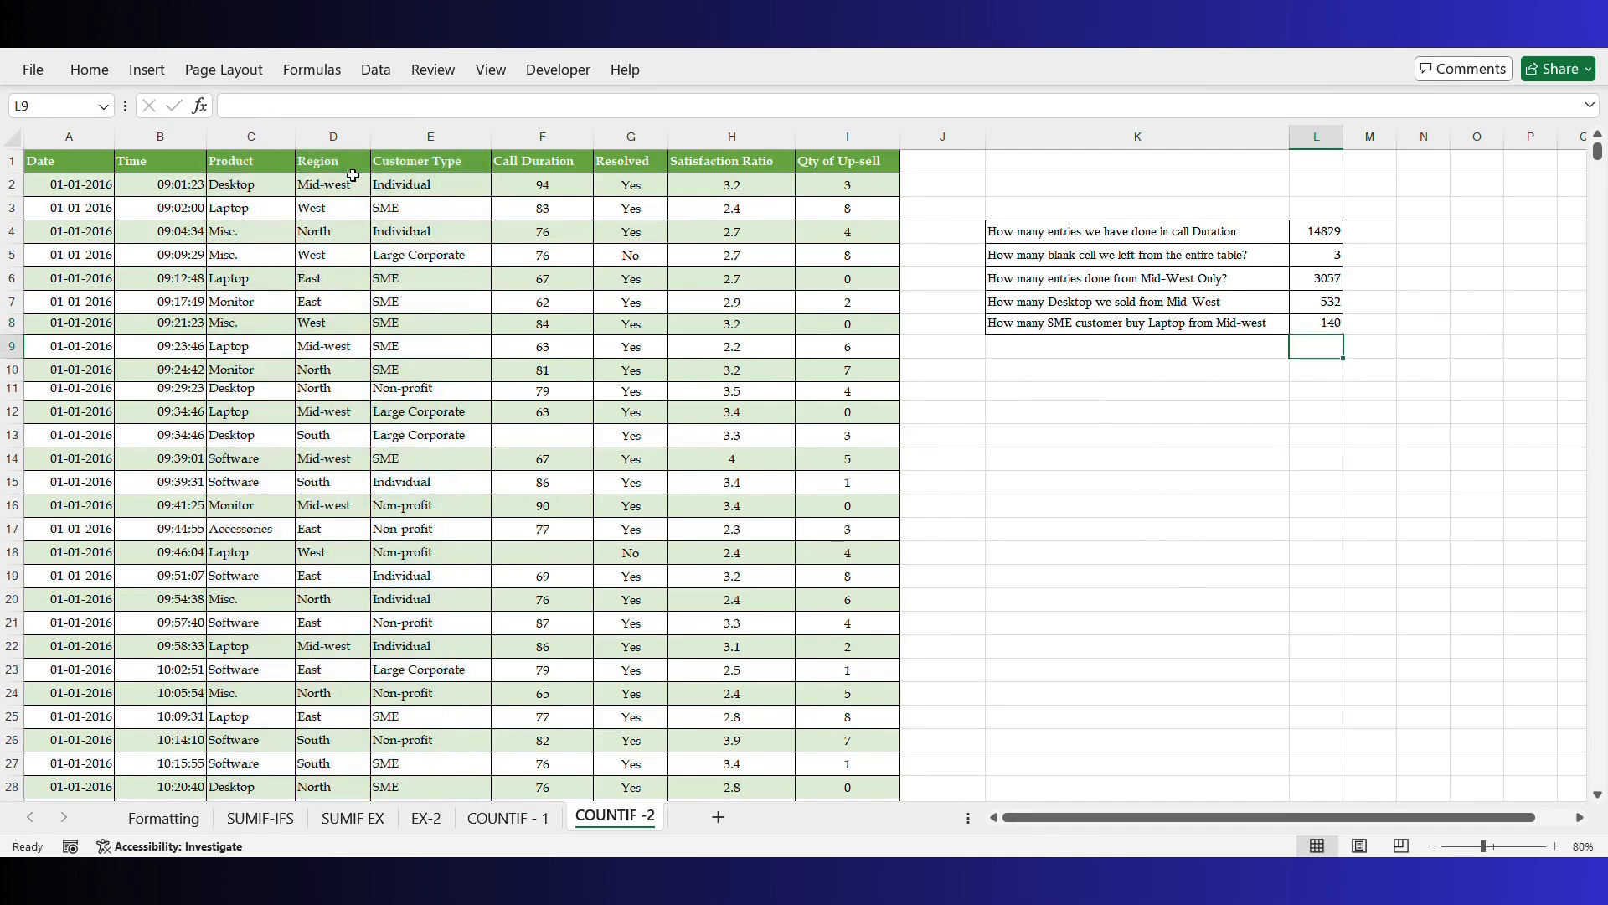